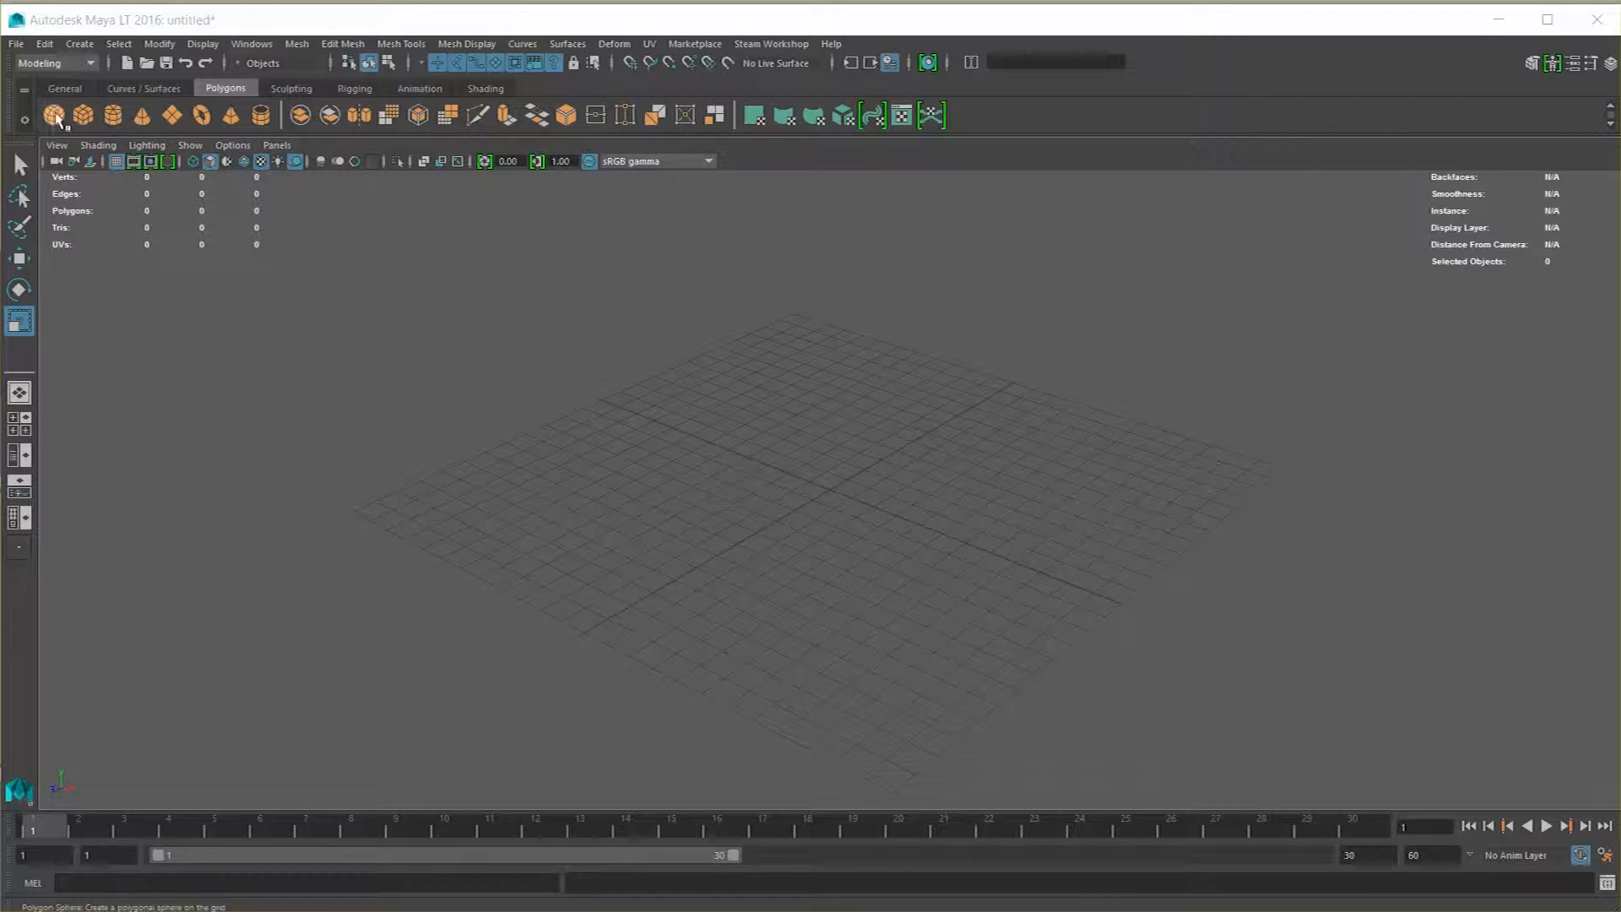
Create a polygon cube, frame it in the view, and switch to the Select tool
click(83, 114)
key(f)
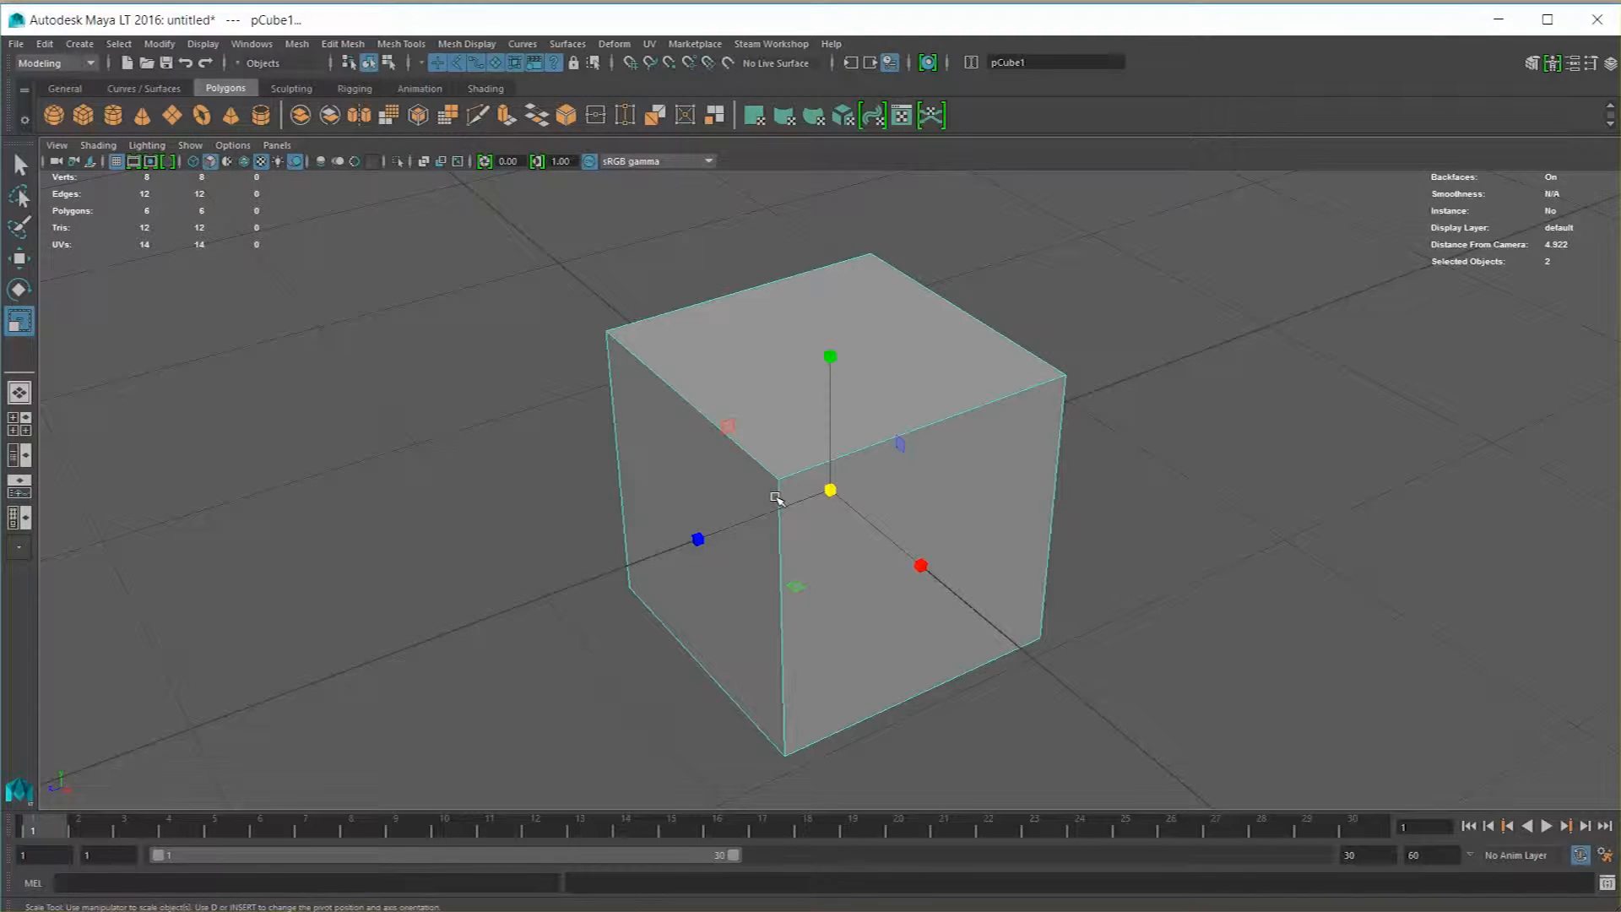
alt+drag(637, 477, 763, 475)
key(q)
alt+drag(989, 489, 577, 435)
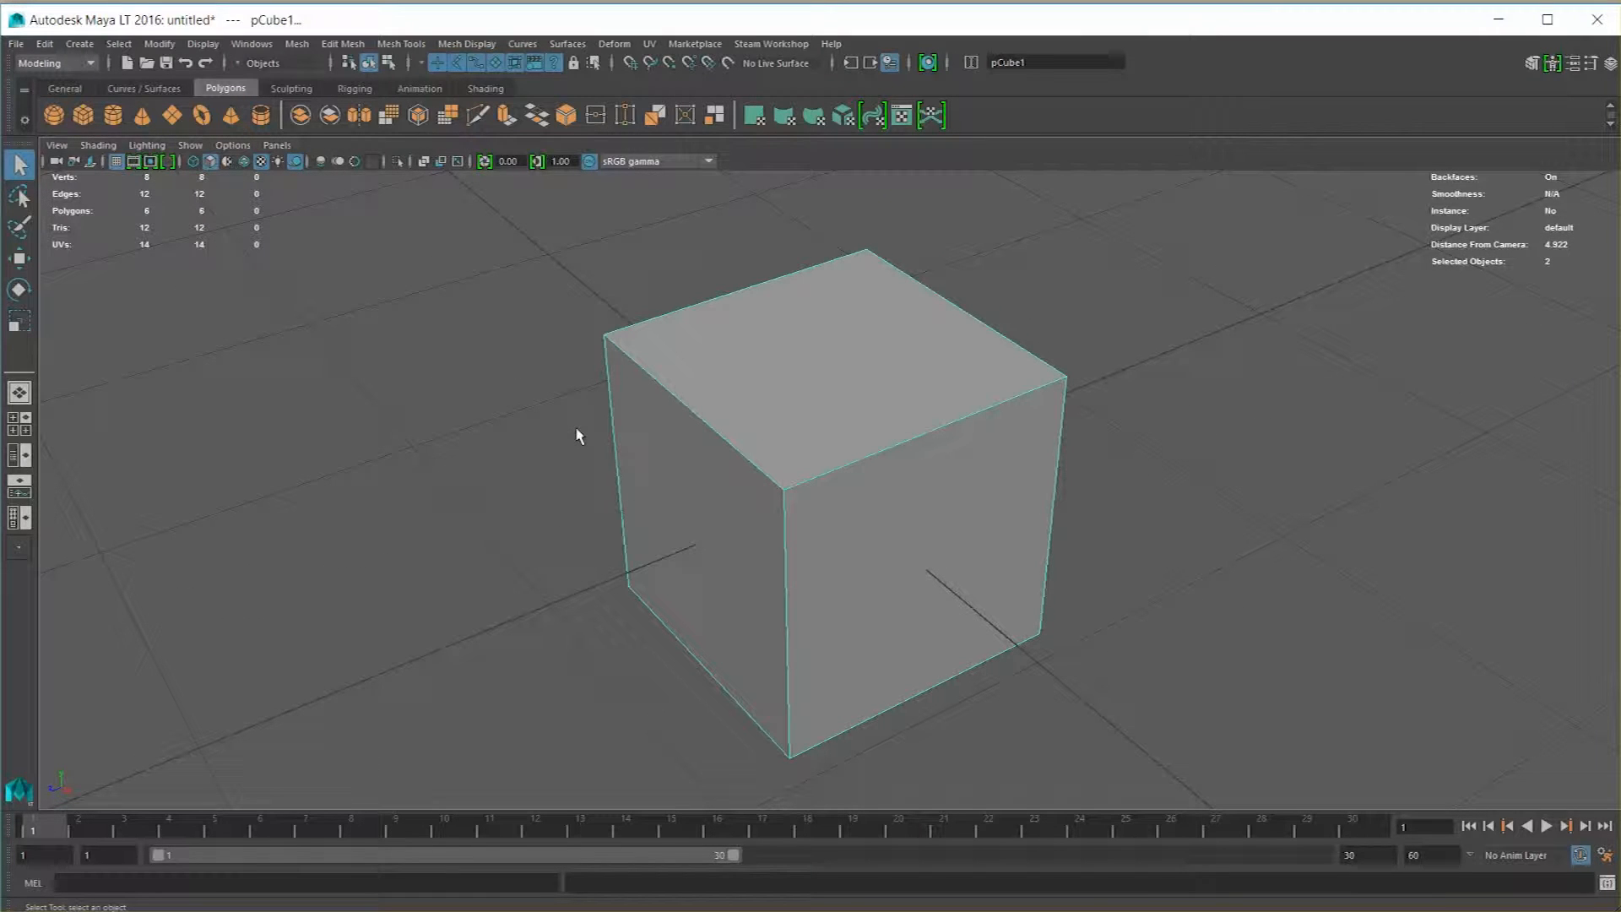
Select the whole cube, try moving it in its YZ plane with the Move tool, and undo the move
drag(492, 218, 1138, 737)
key(w)
key(r)
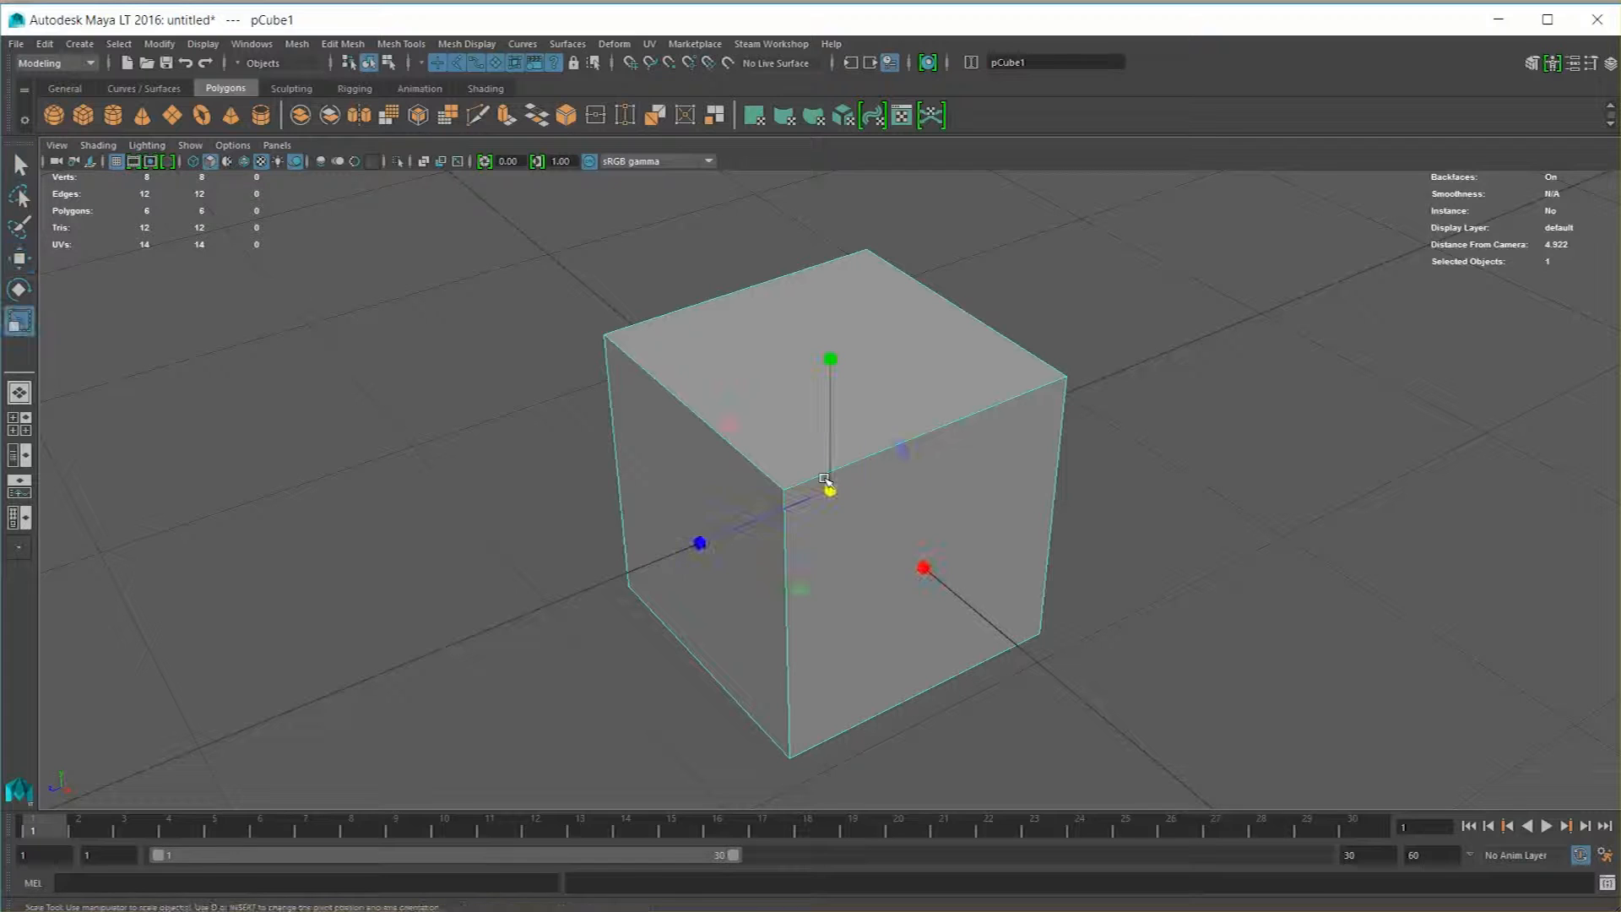
key(w)
mouse_move(917, 507)
alt+mouse_down()
mouse_move(971, 532)
mouse_move(902, 482)
alt+mouse_up()
alt+drag(733, 531, 894, 529)
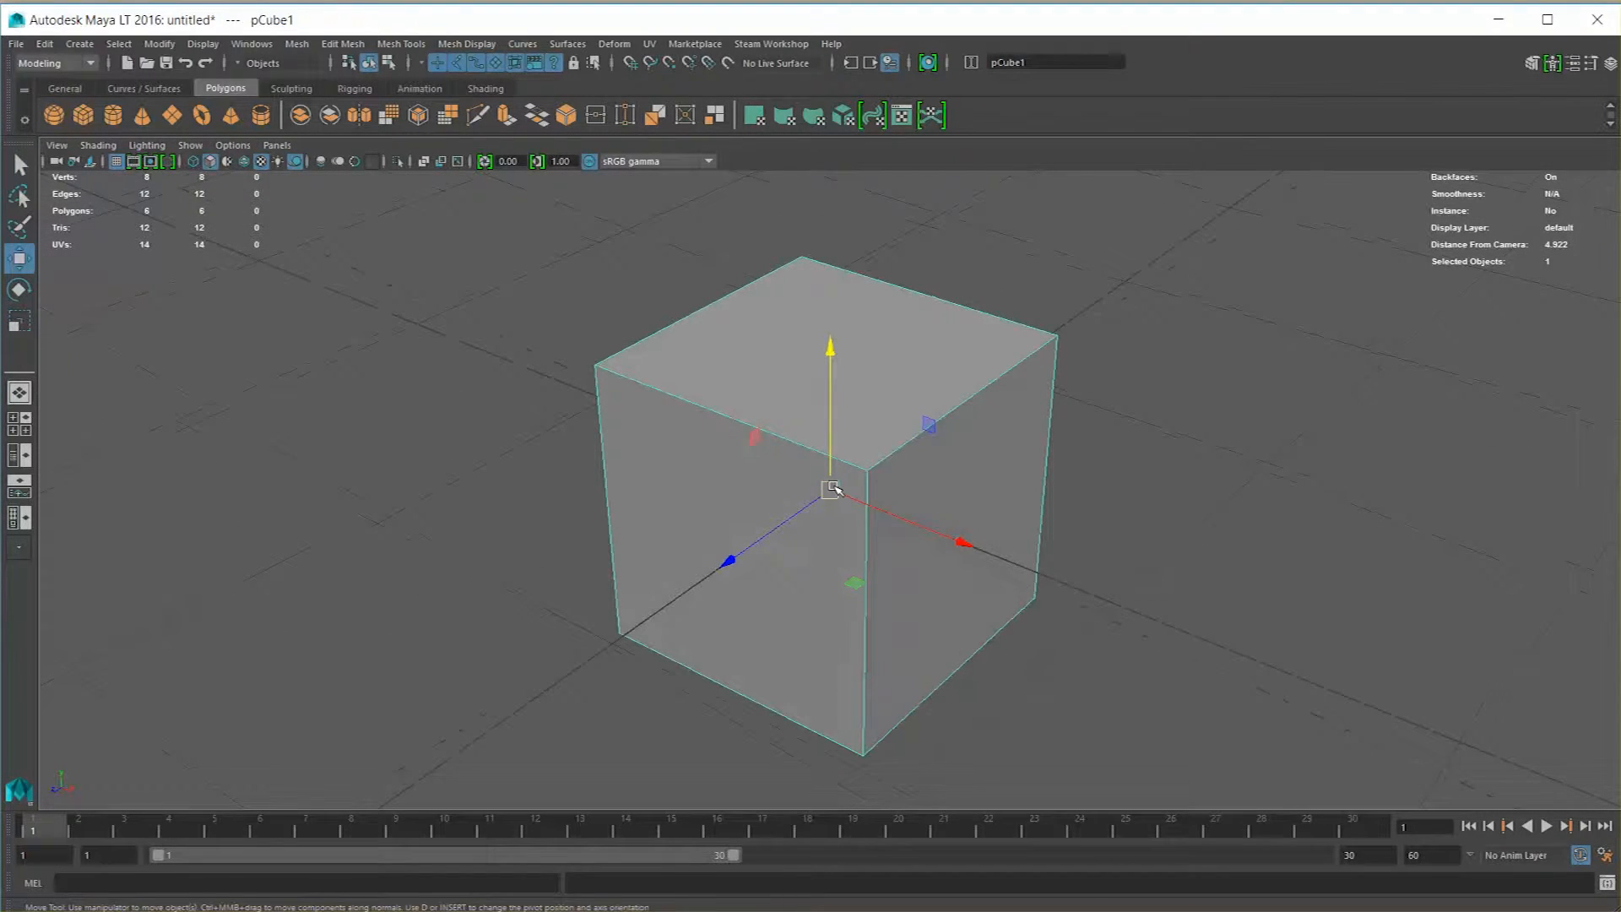
drag(758, 437, 692, 454)
key(ctrl+z)
alt+drag(970, 482, 899, 479)
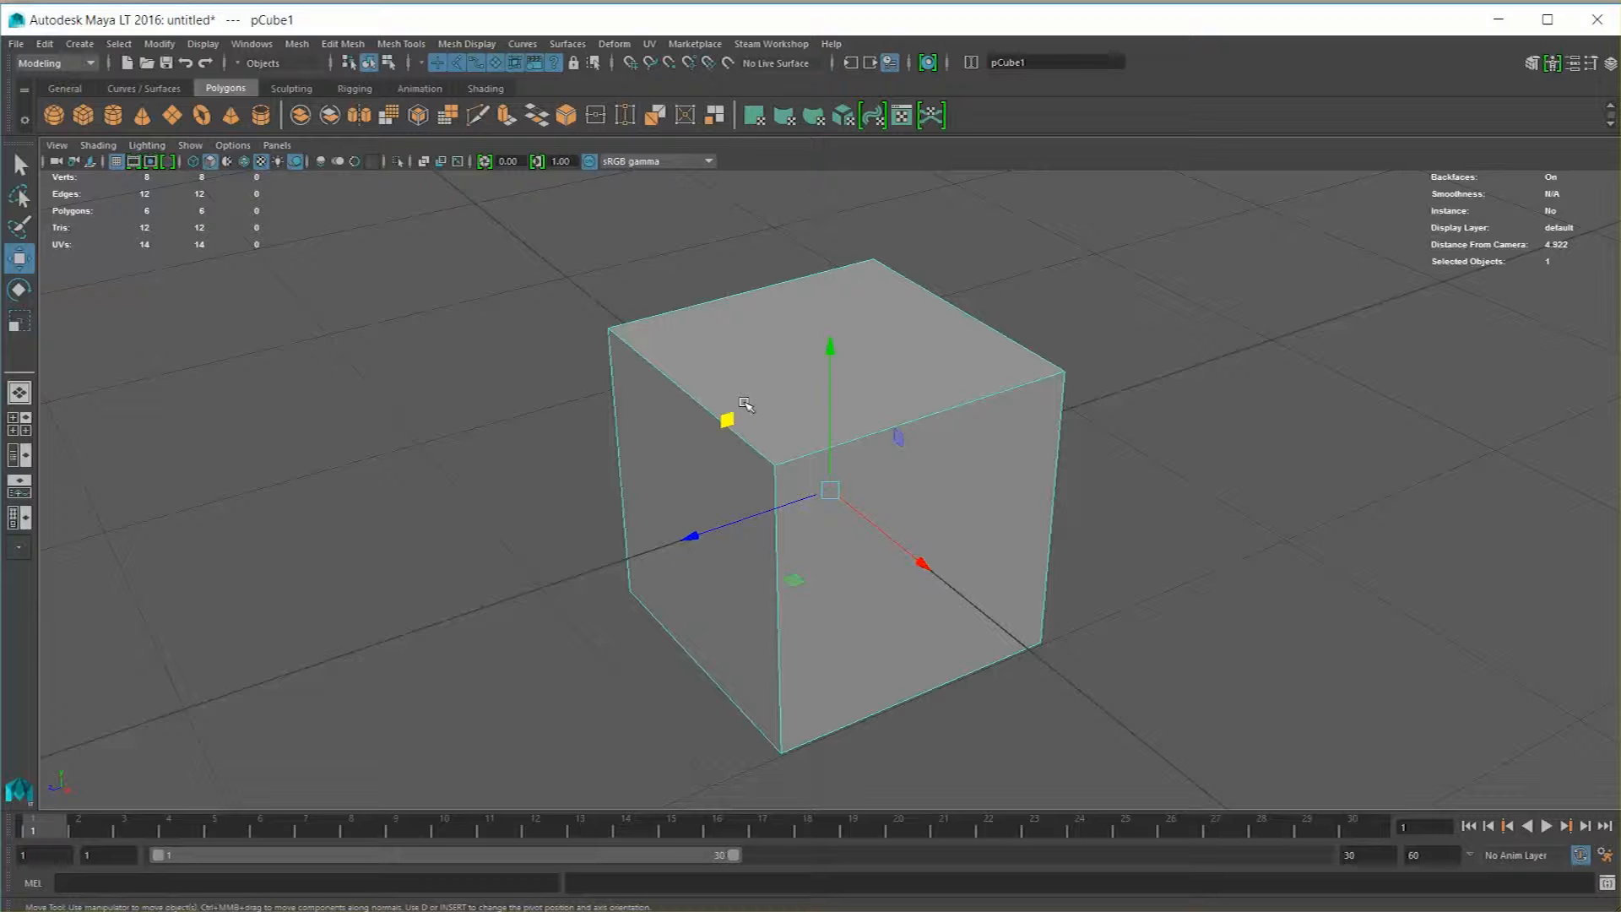
Toggle component selection on and back to object selection, and select the cube as an object
key(F8)
alt+drag(771, 408, 722, 403)
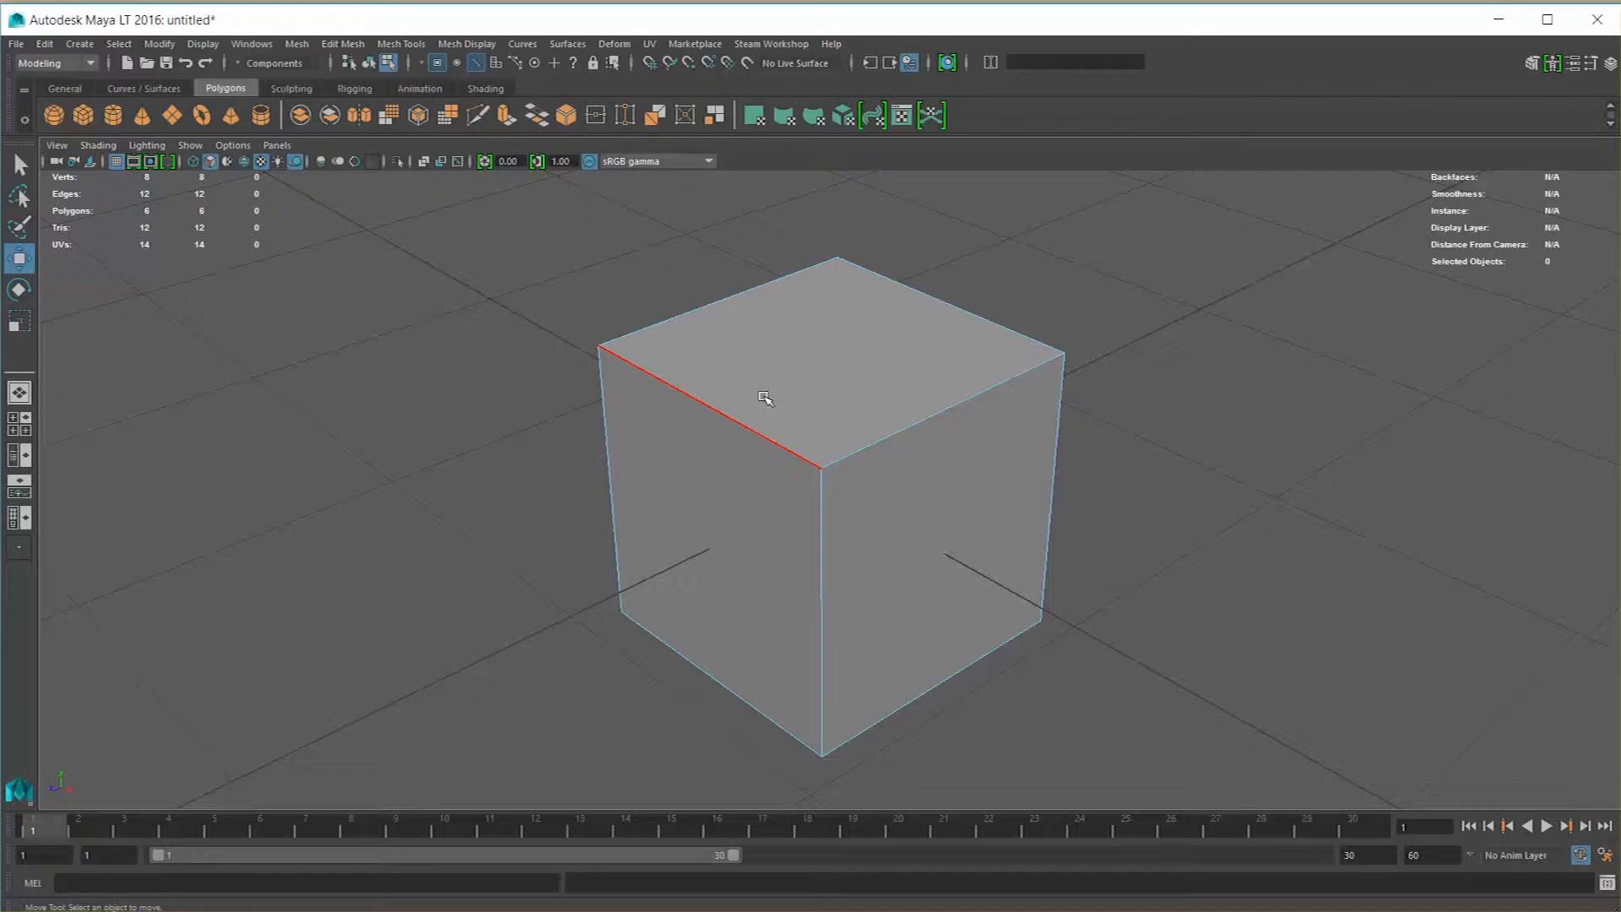
key(F8)
key(q)
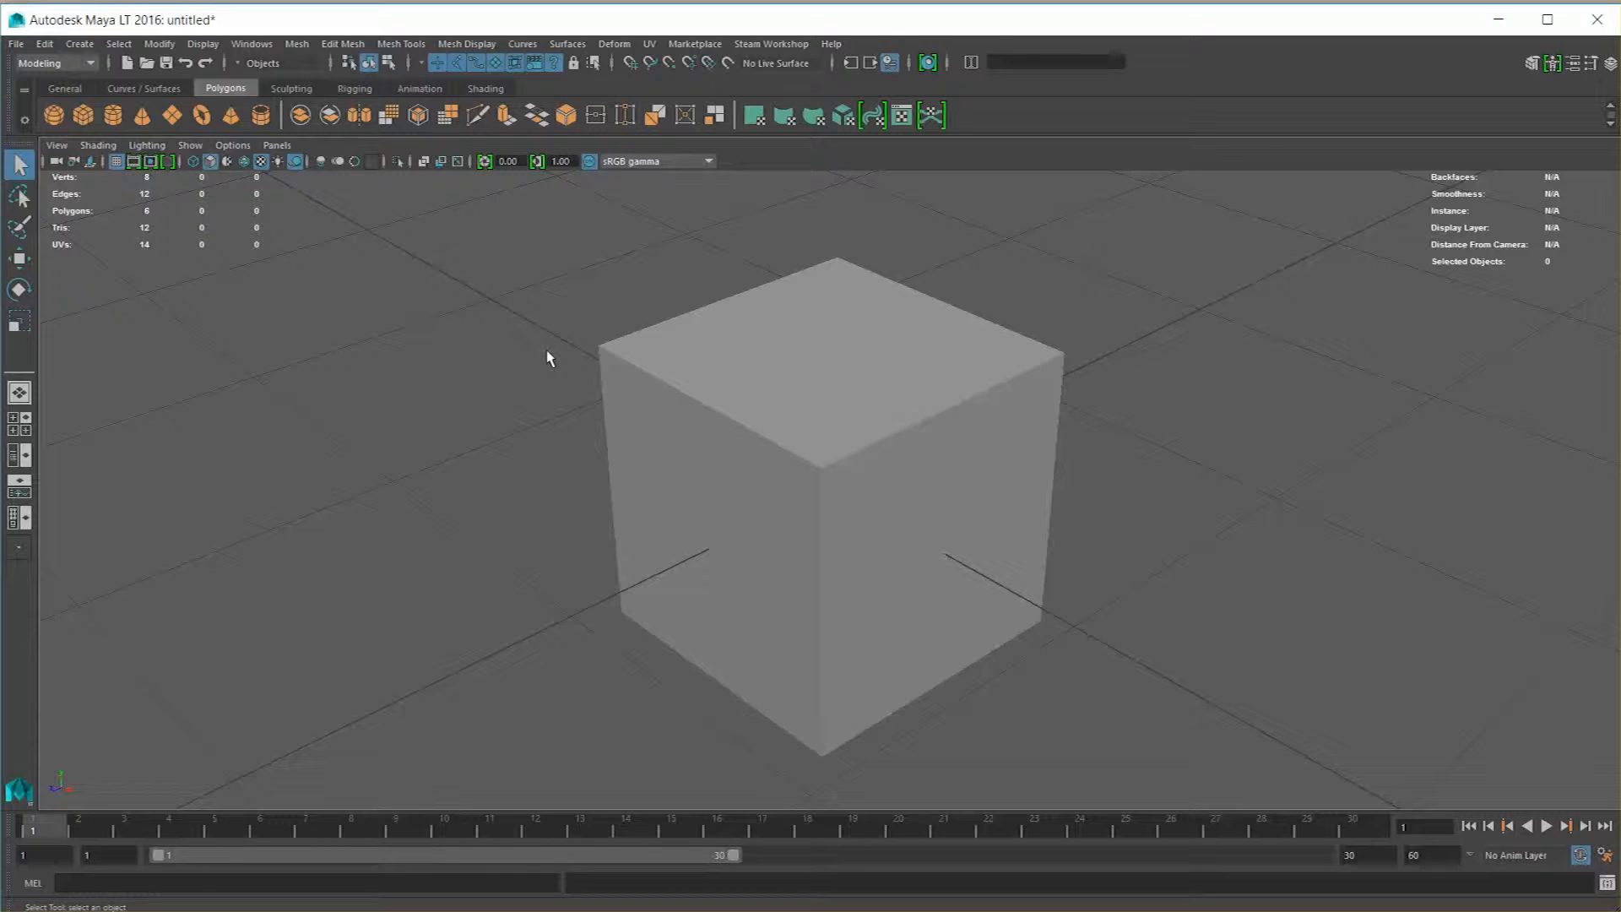
right_drag(427, 372, 441, 422)
click(710, 462)
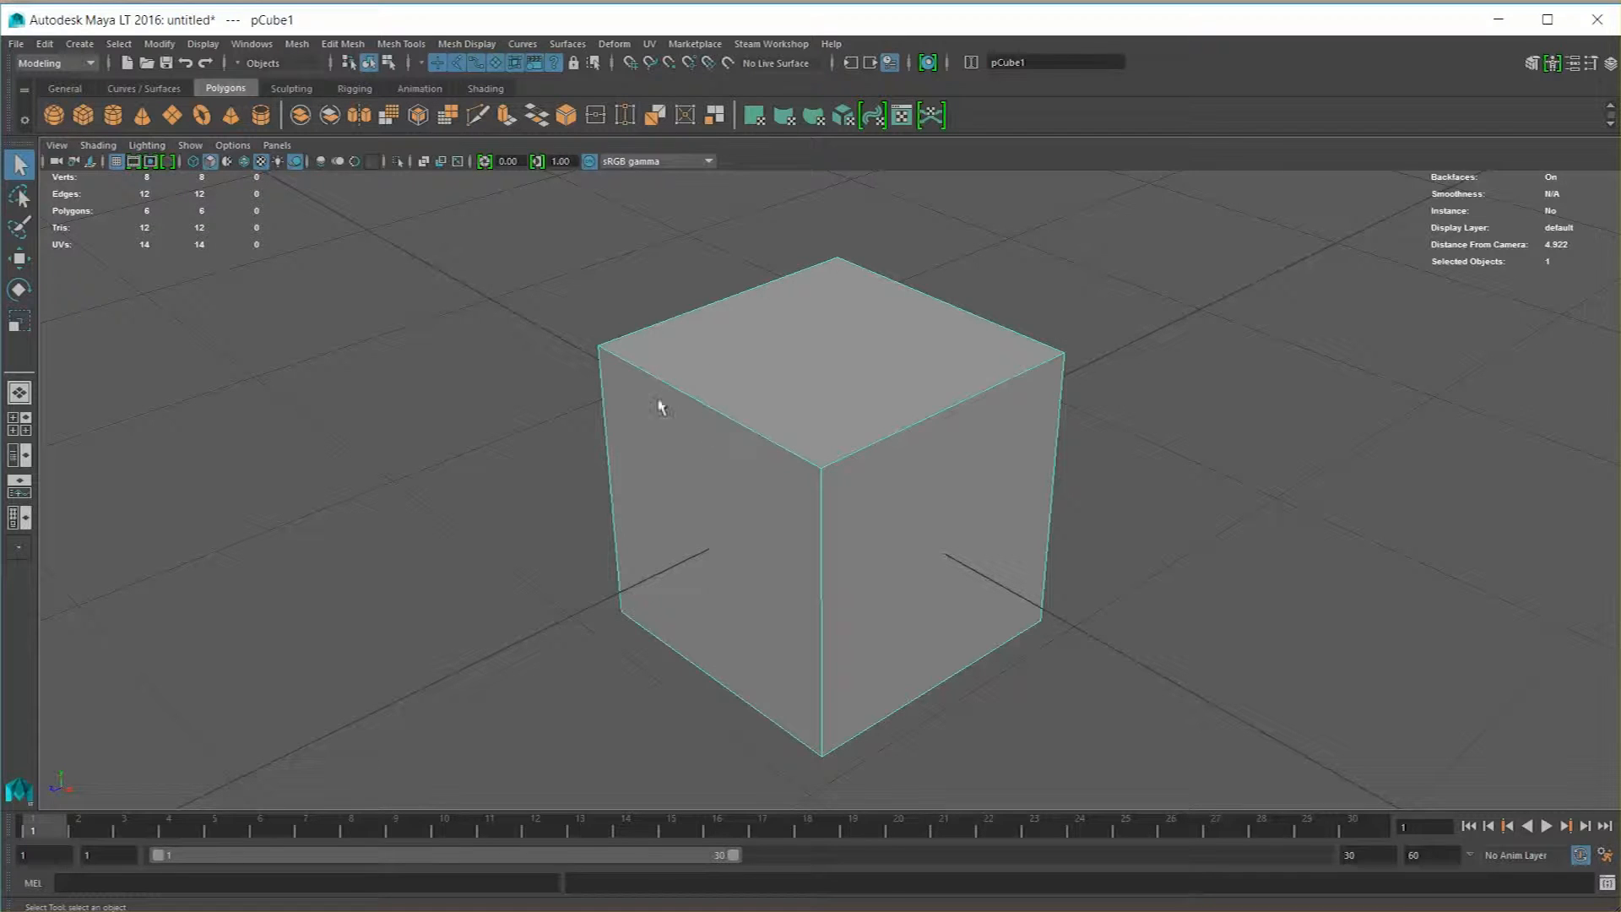
Switch the cube to Vertex mode and pick individual corner vertices on its top face
right_click(701, 368)
right_click(471, 336)
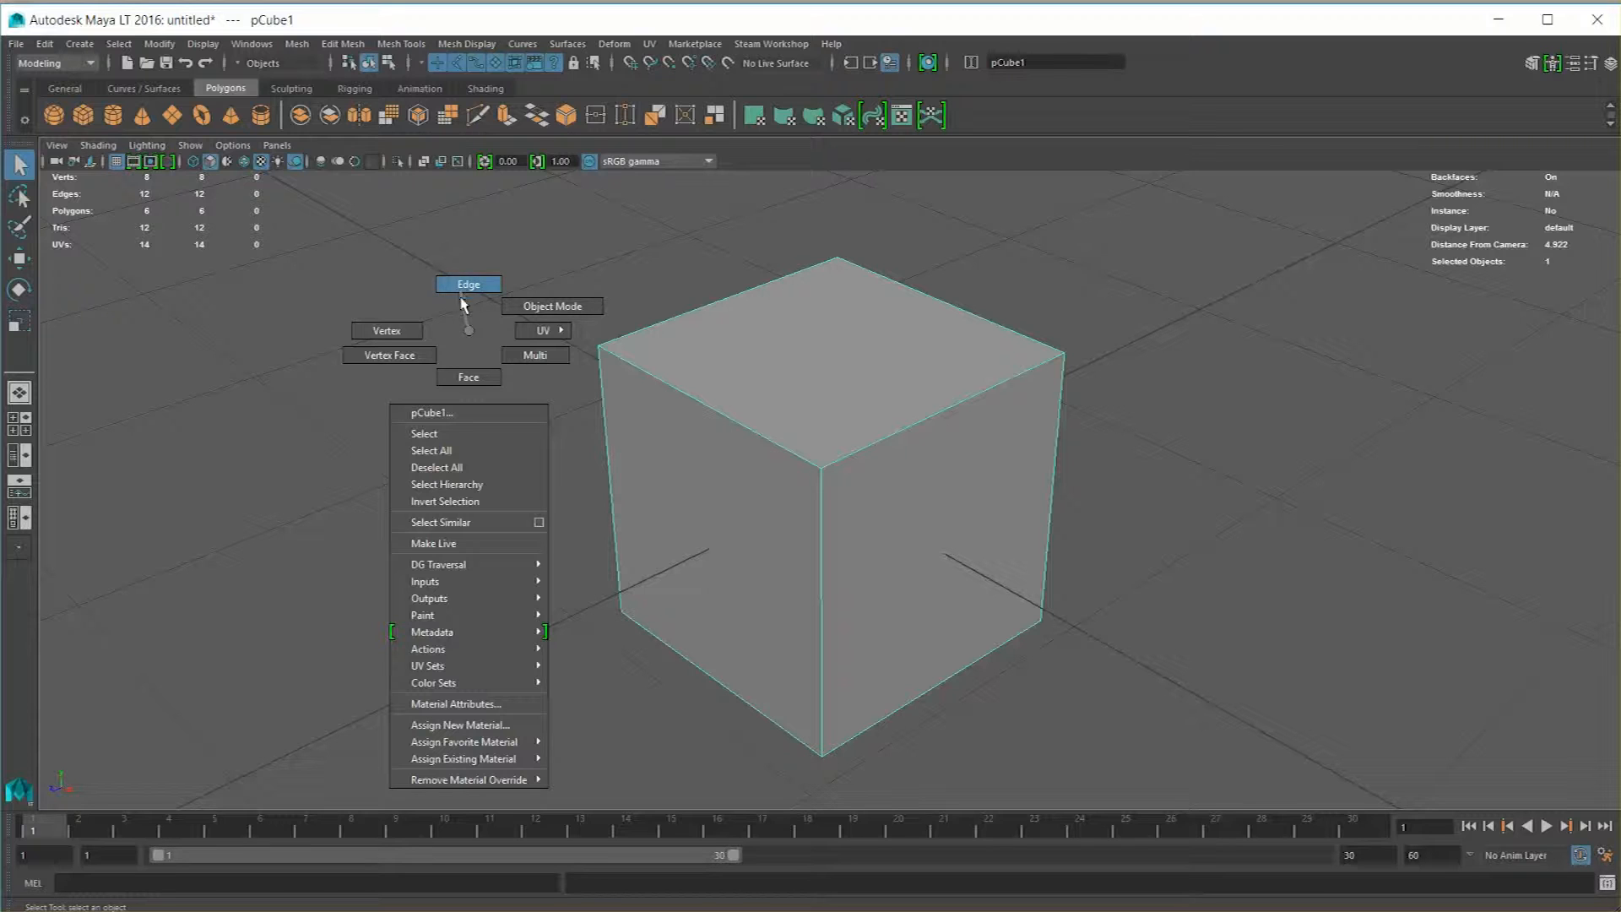
right_drag(463, 305, 424, 336)
drag(527, 299, 626, 418)
click(1052, 361)
click(599, 346)
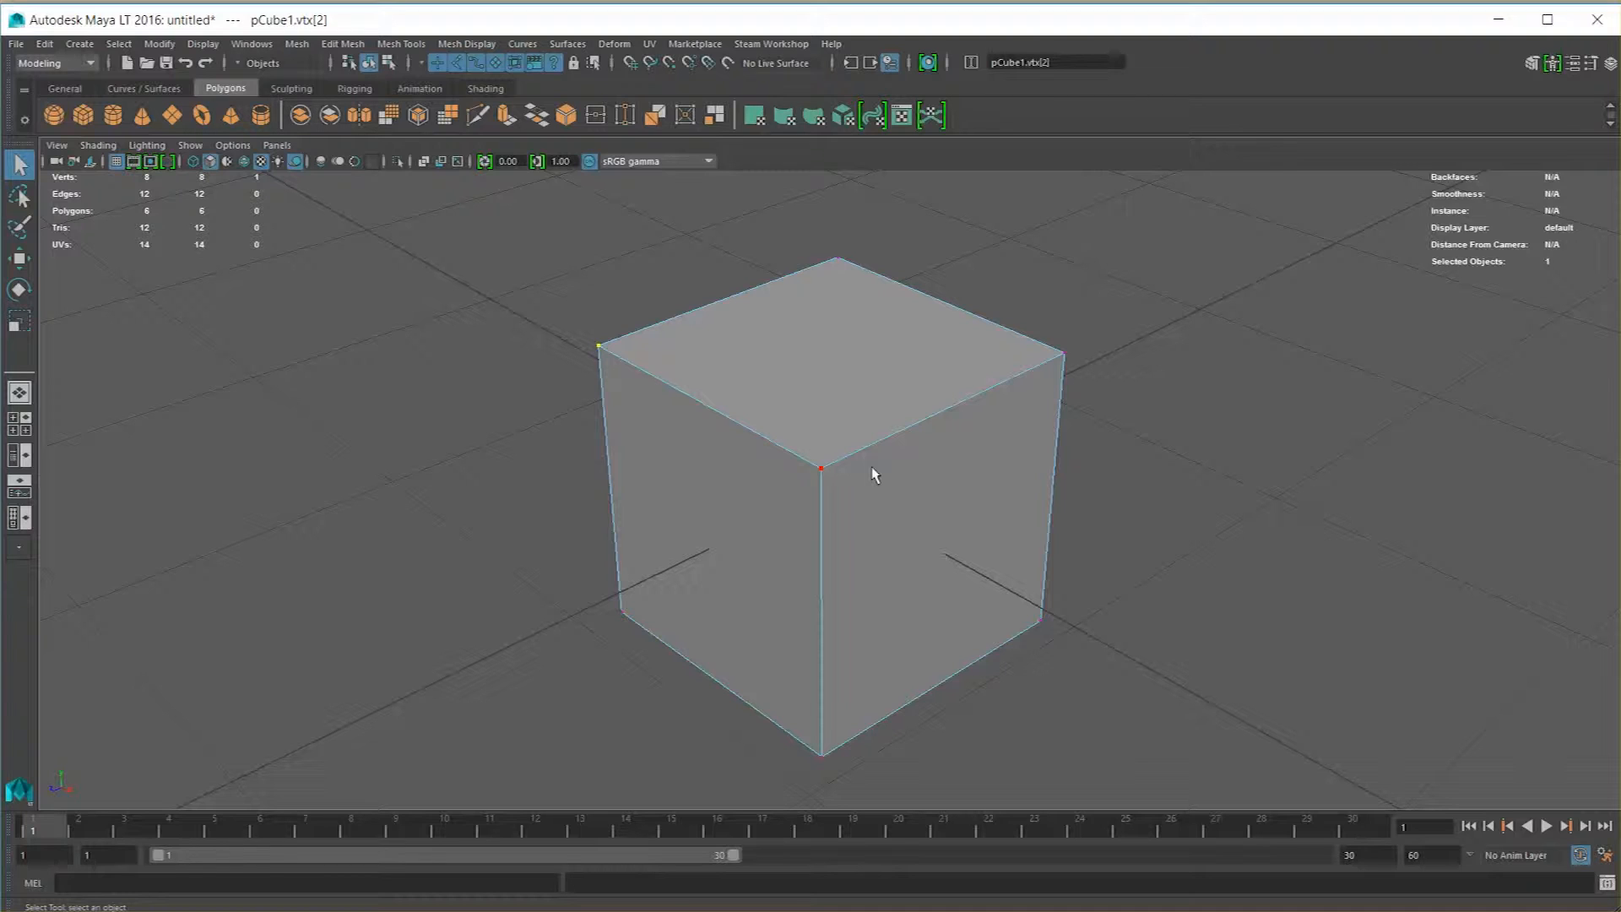
click(1037, 352)
Box-select the cube's upper vertices and cycle through the Move, Rotate and Scale manipulators
drag(419, 206, 1205, 506)
key(w)
key(e)
key(r)
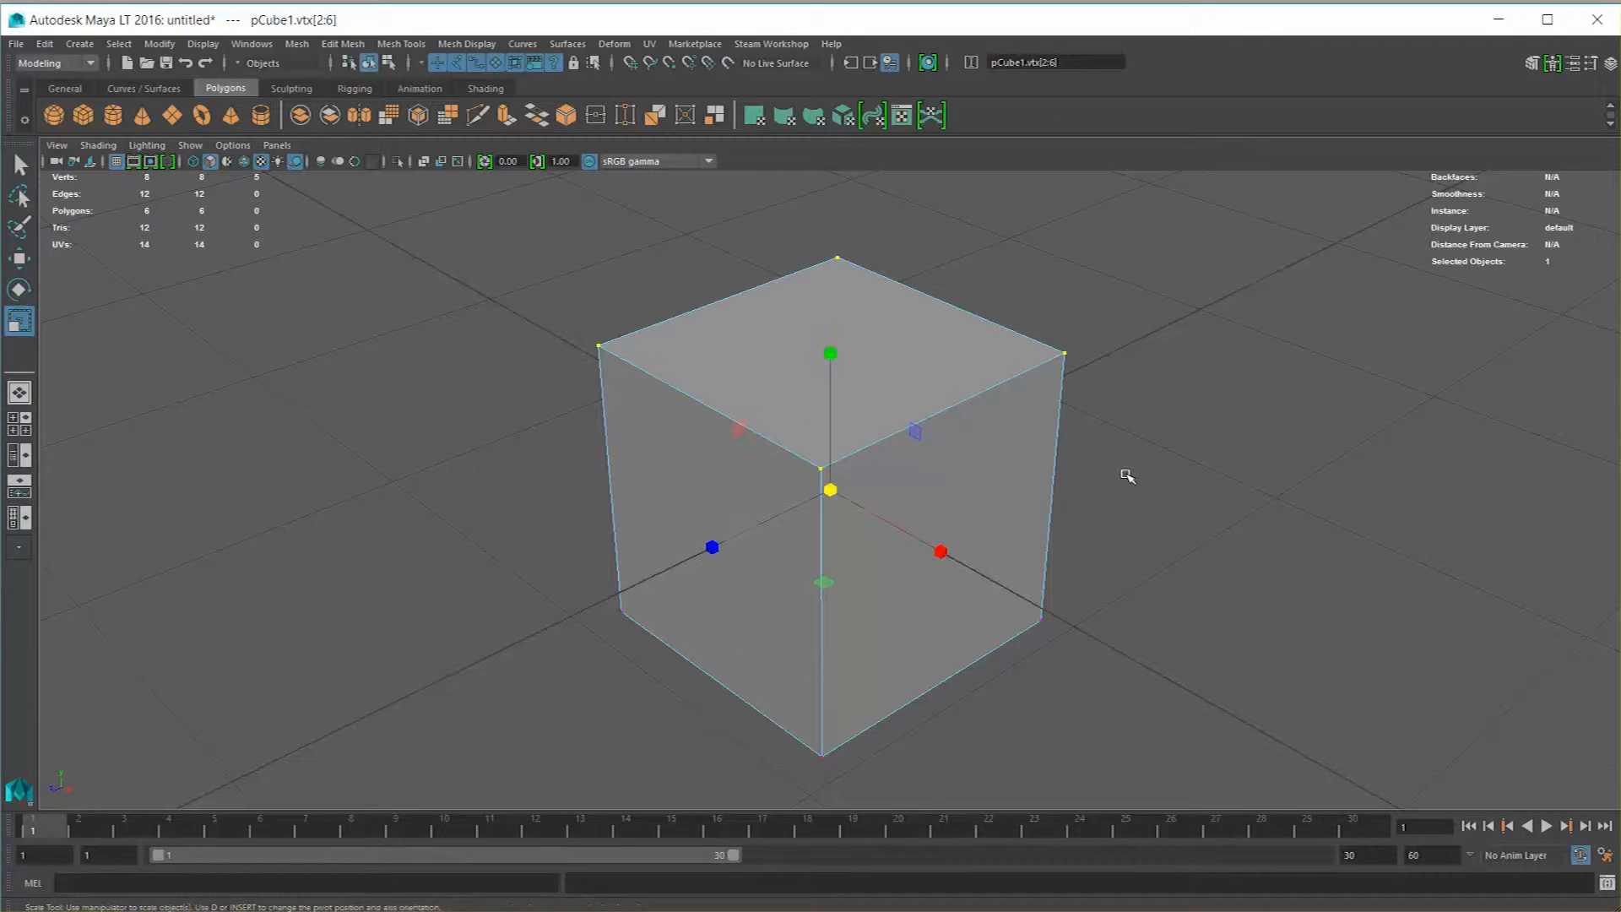
alt+drag(969, 530, 987, 471)
drag(427, 224, 1301, 438)
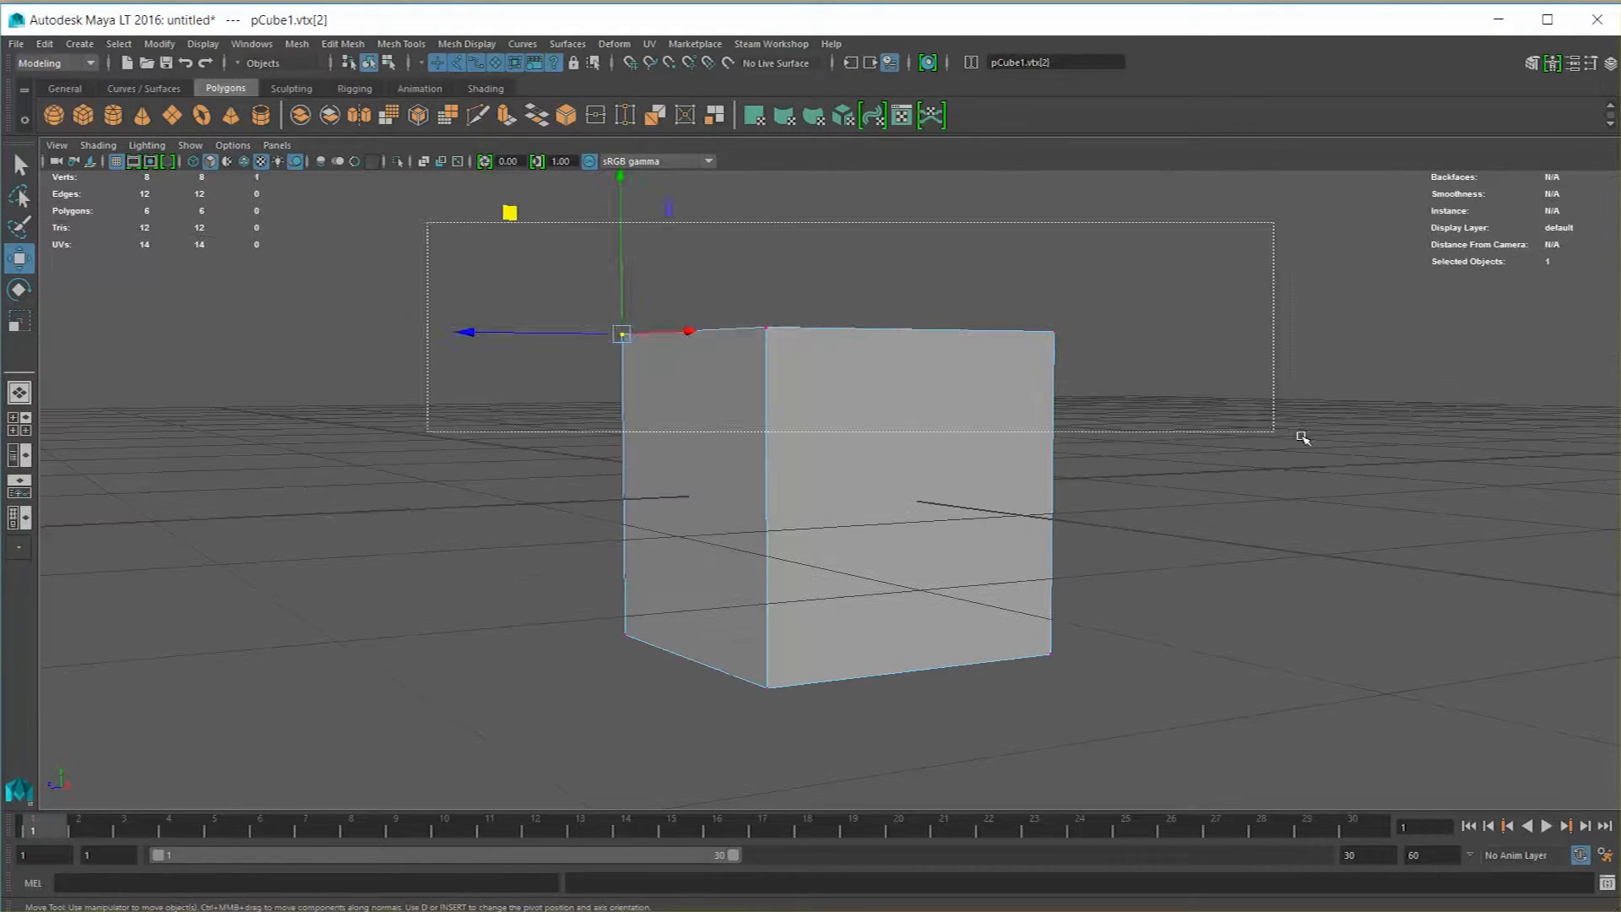
Pull the two vertices of one top edge outward along Z, and reshape the cube's top into a narrower face
alt+drag(876, 401, 883, 411)
drag(580, 299, 875, 423)
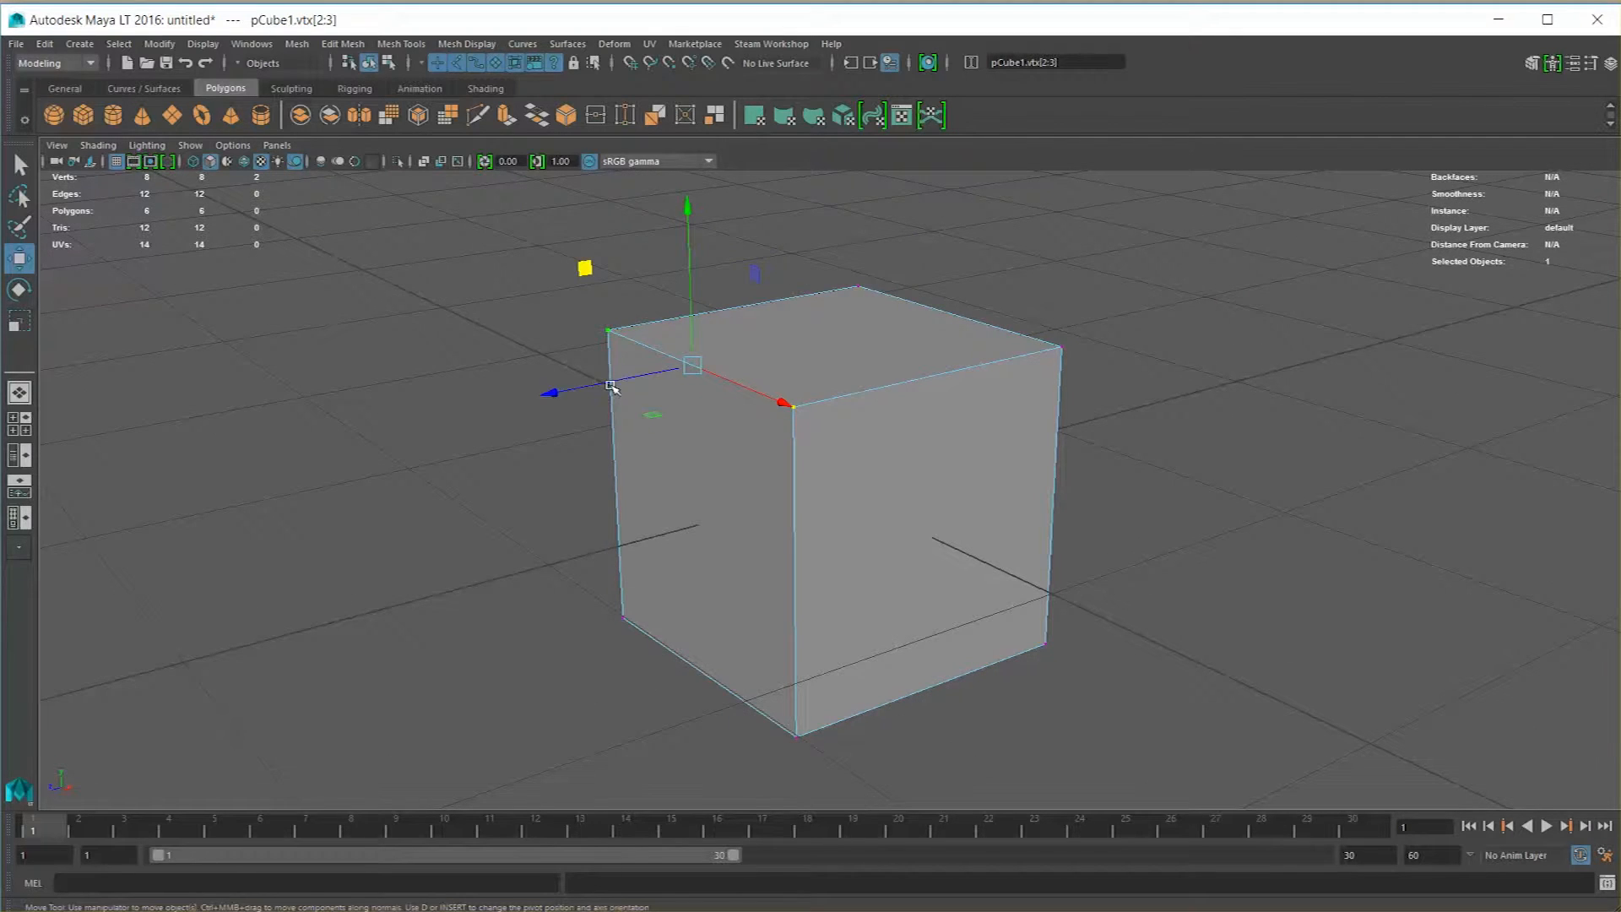
alt+drag(706, 394, 701, 406)
drag(535, 404, 354, 467)
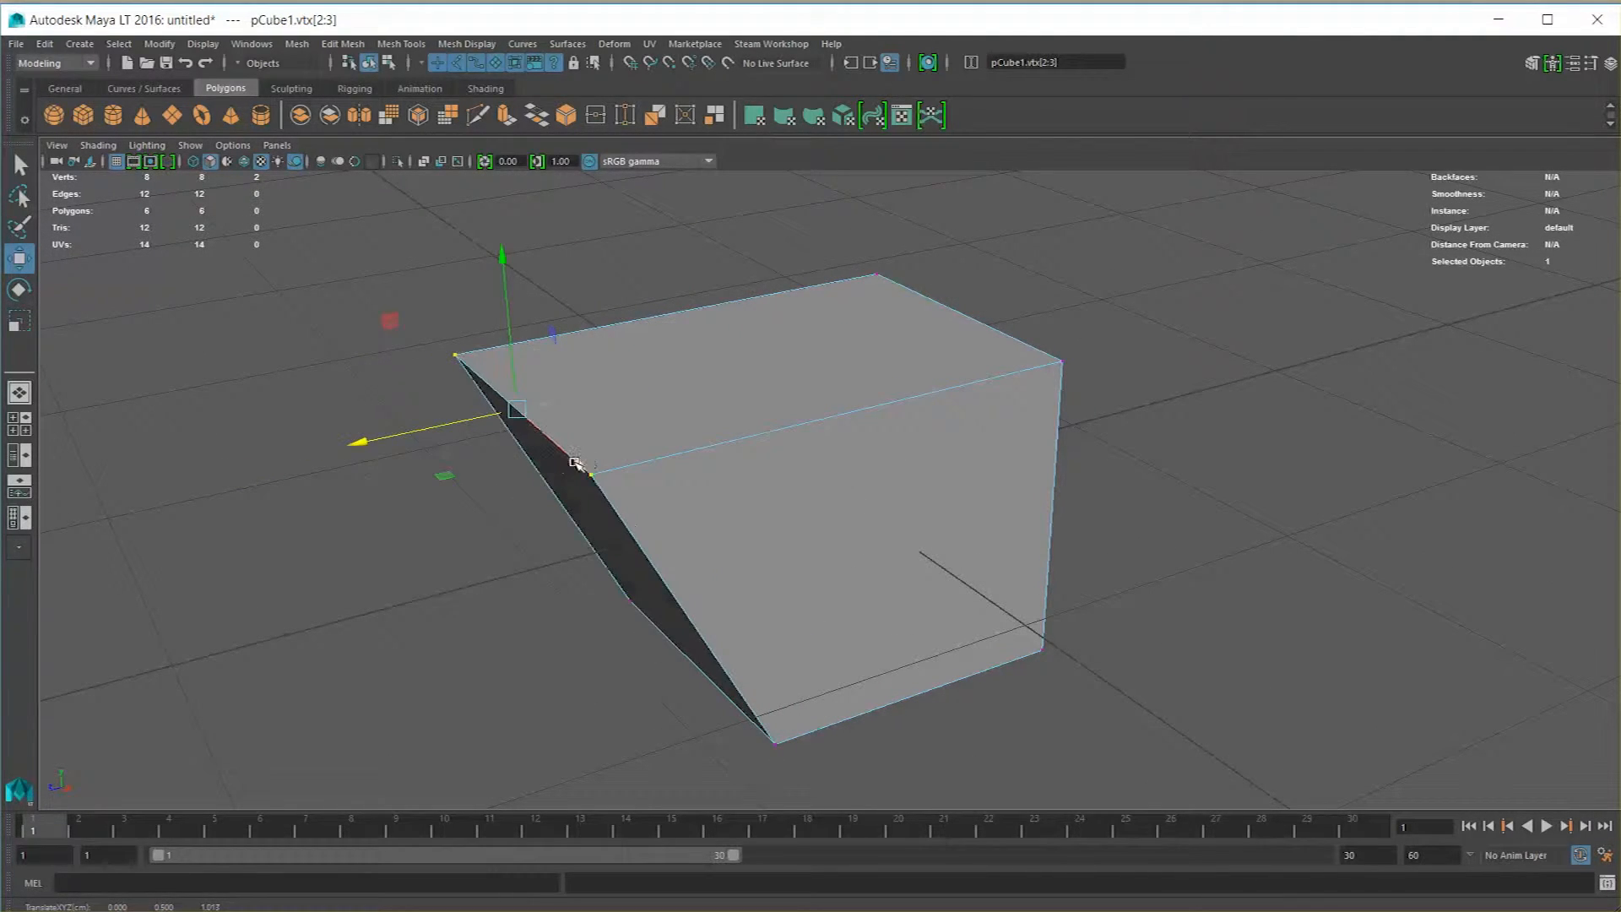
drag(574, 462, 461, 374)
drag(343, 384, 609, 380)
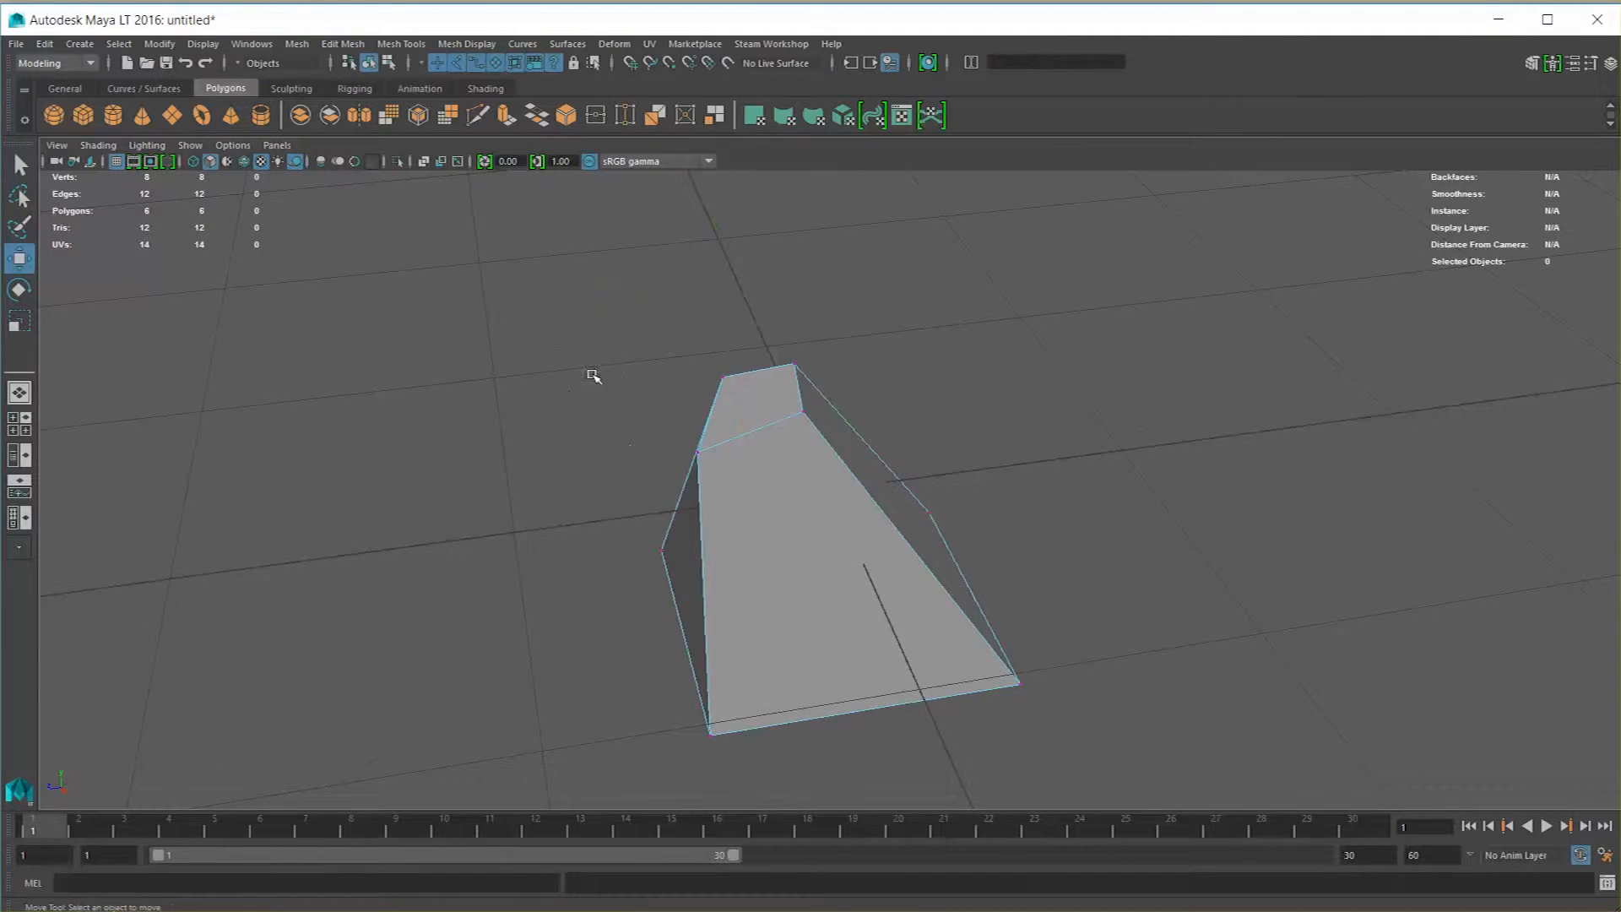
Select a single corner vertex of the narrowed top face and adjust its position
alt+drag(592, 374, 895, 450)
click(805, 388)
click(784, 505)
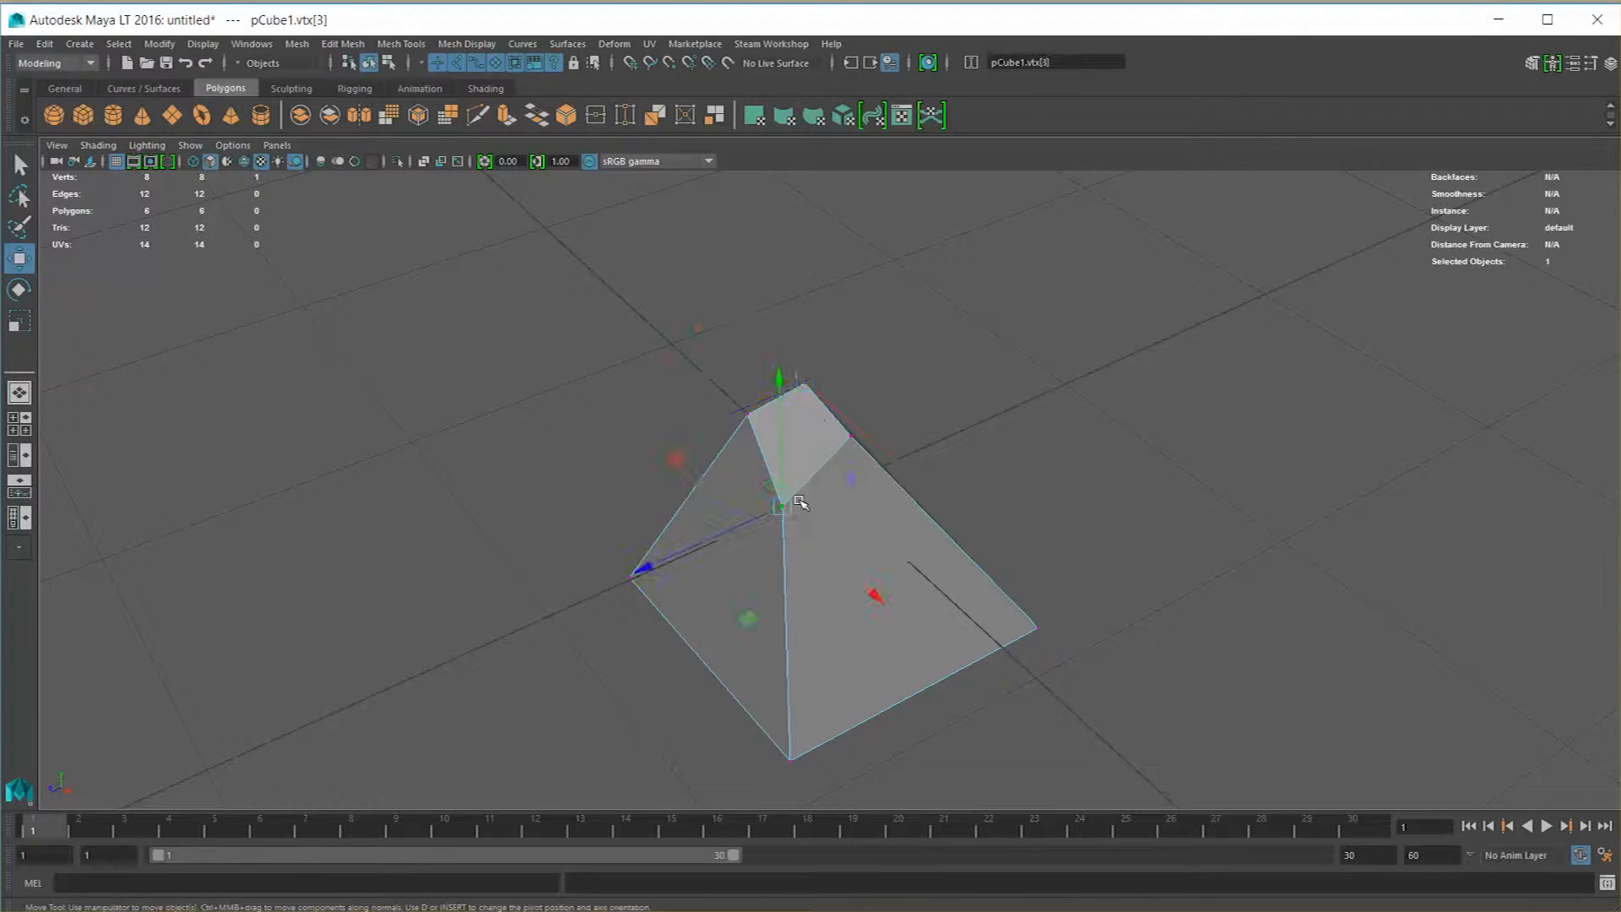
alt+drag(799, 507, 702, 557)
alt+drag(599, 589, 676, 467)
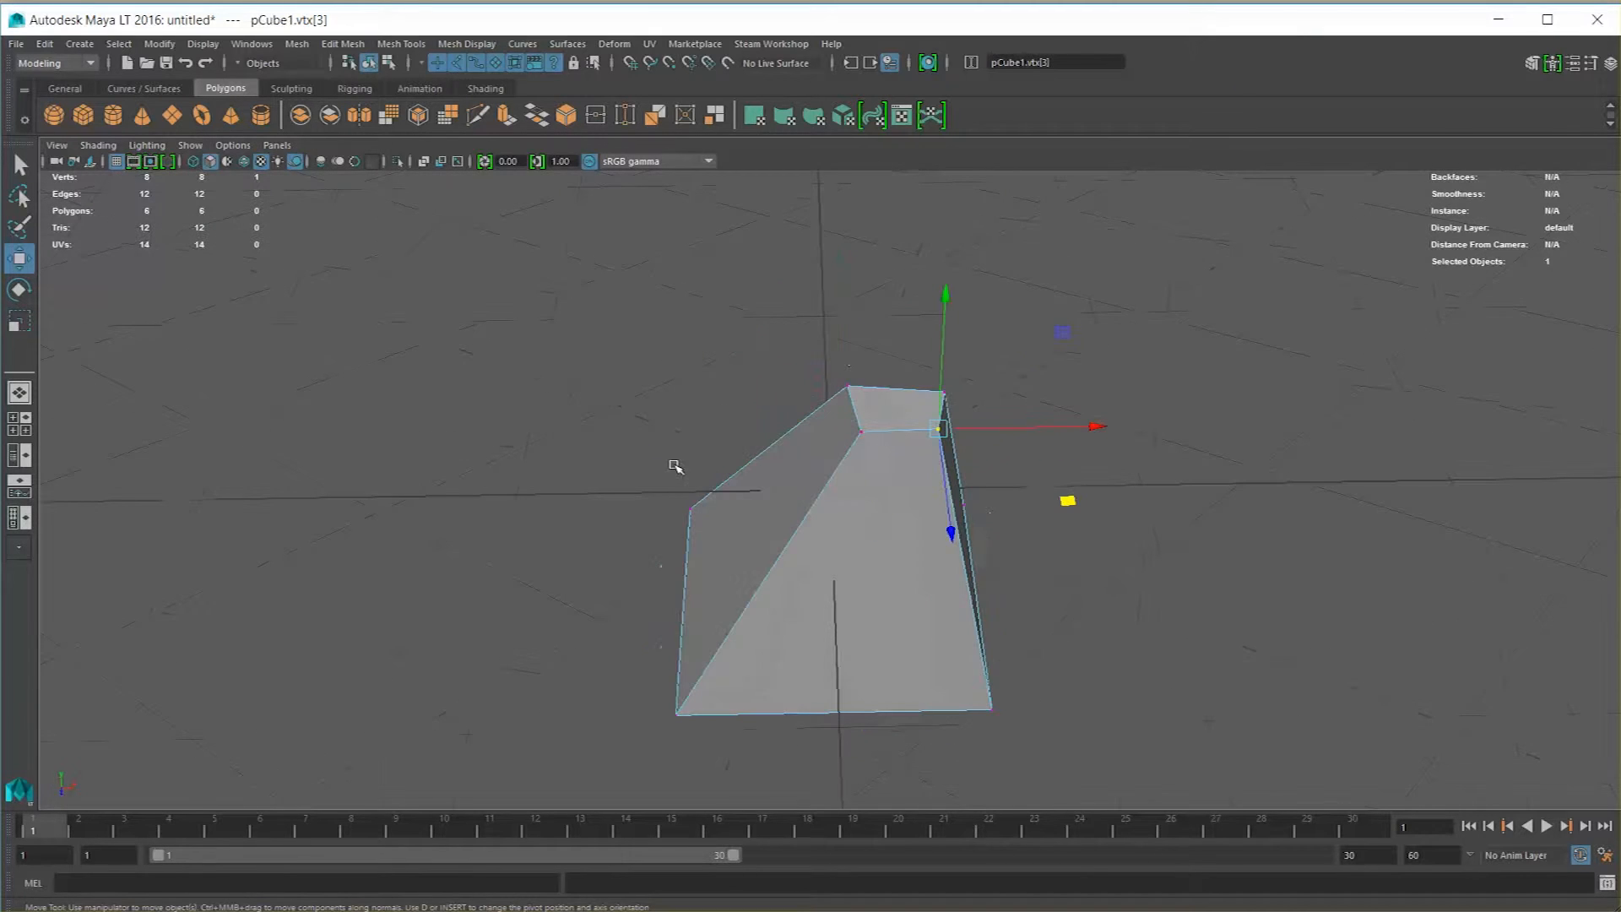
alt+drag(897, 541, 1011, 465)
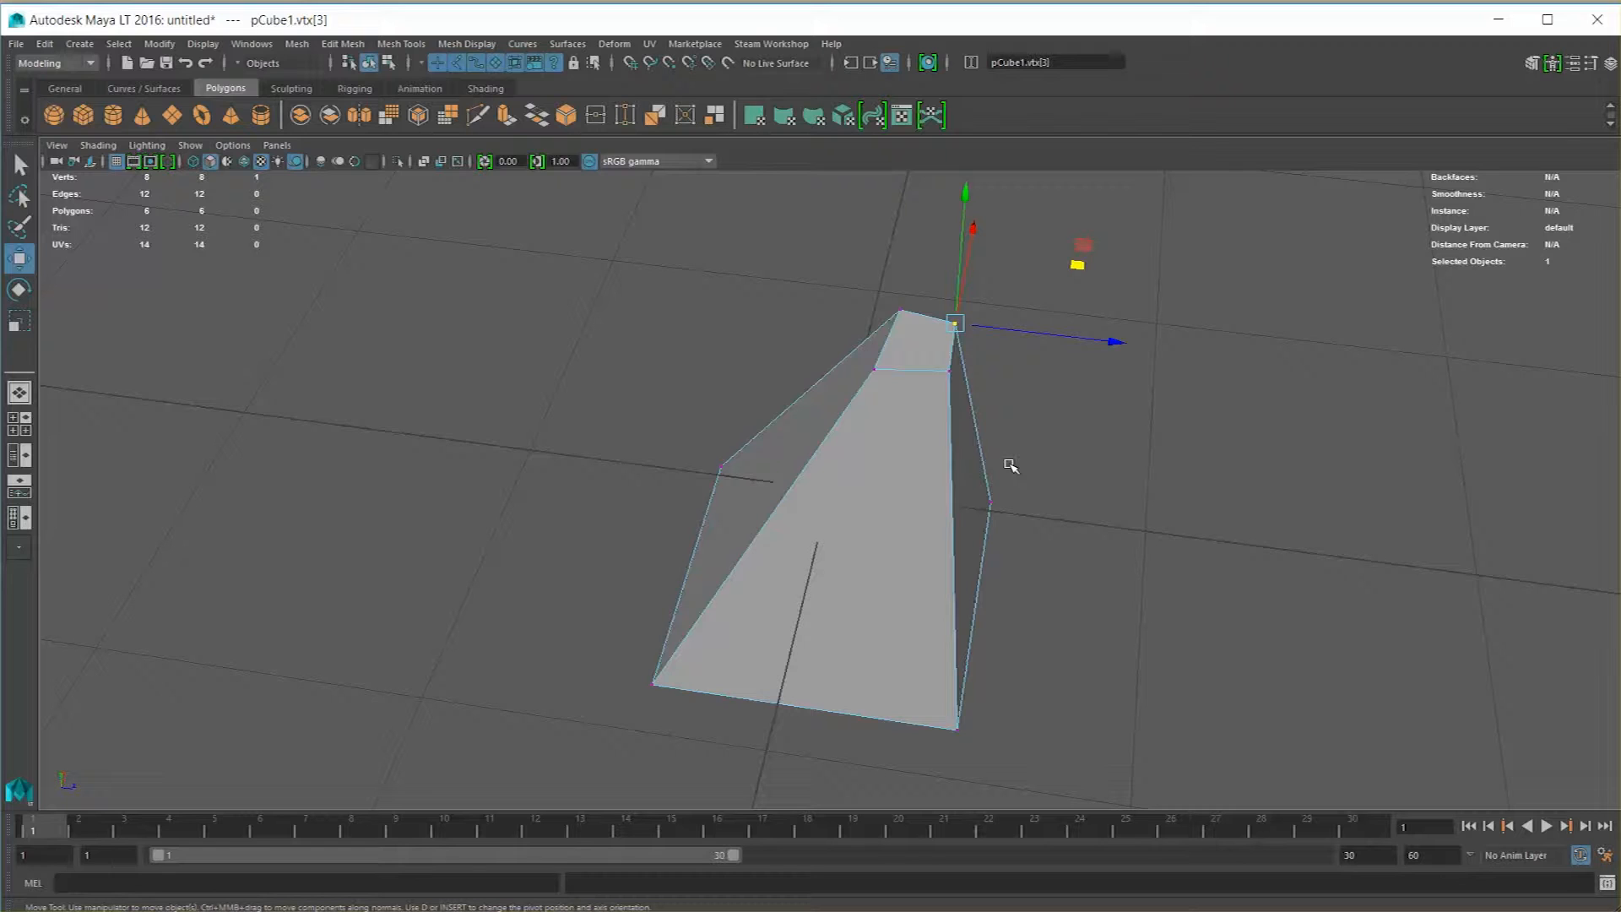
Raise one bottom corner vertex of the shape and delete the whole deformed cube
click(1011, 466)
alt+drag(1011, 465, 756, 311)
alt+drag(742, 387, 653, 446)
drag(518, 422, 718, 550)
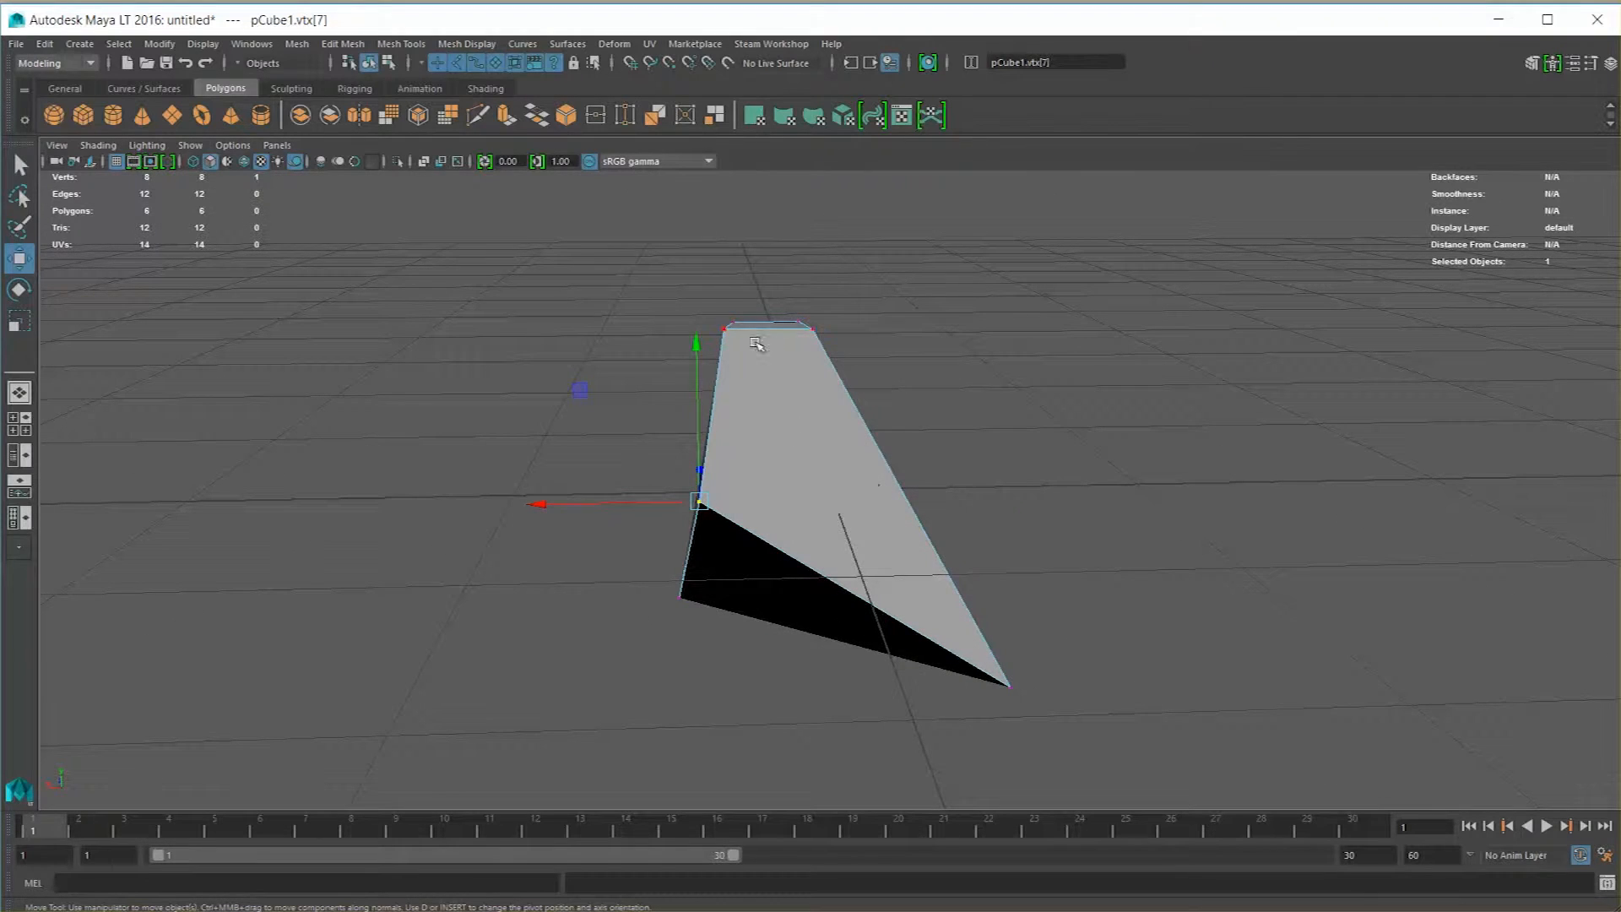
alt+drag(945, 418, 858, 434)
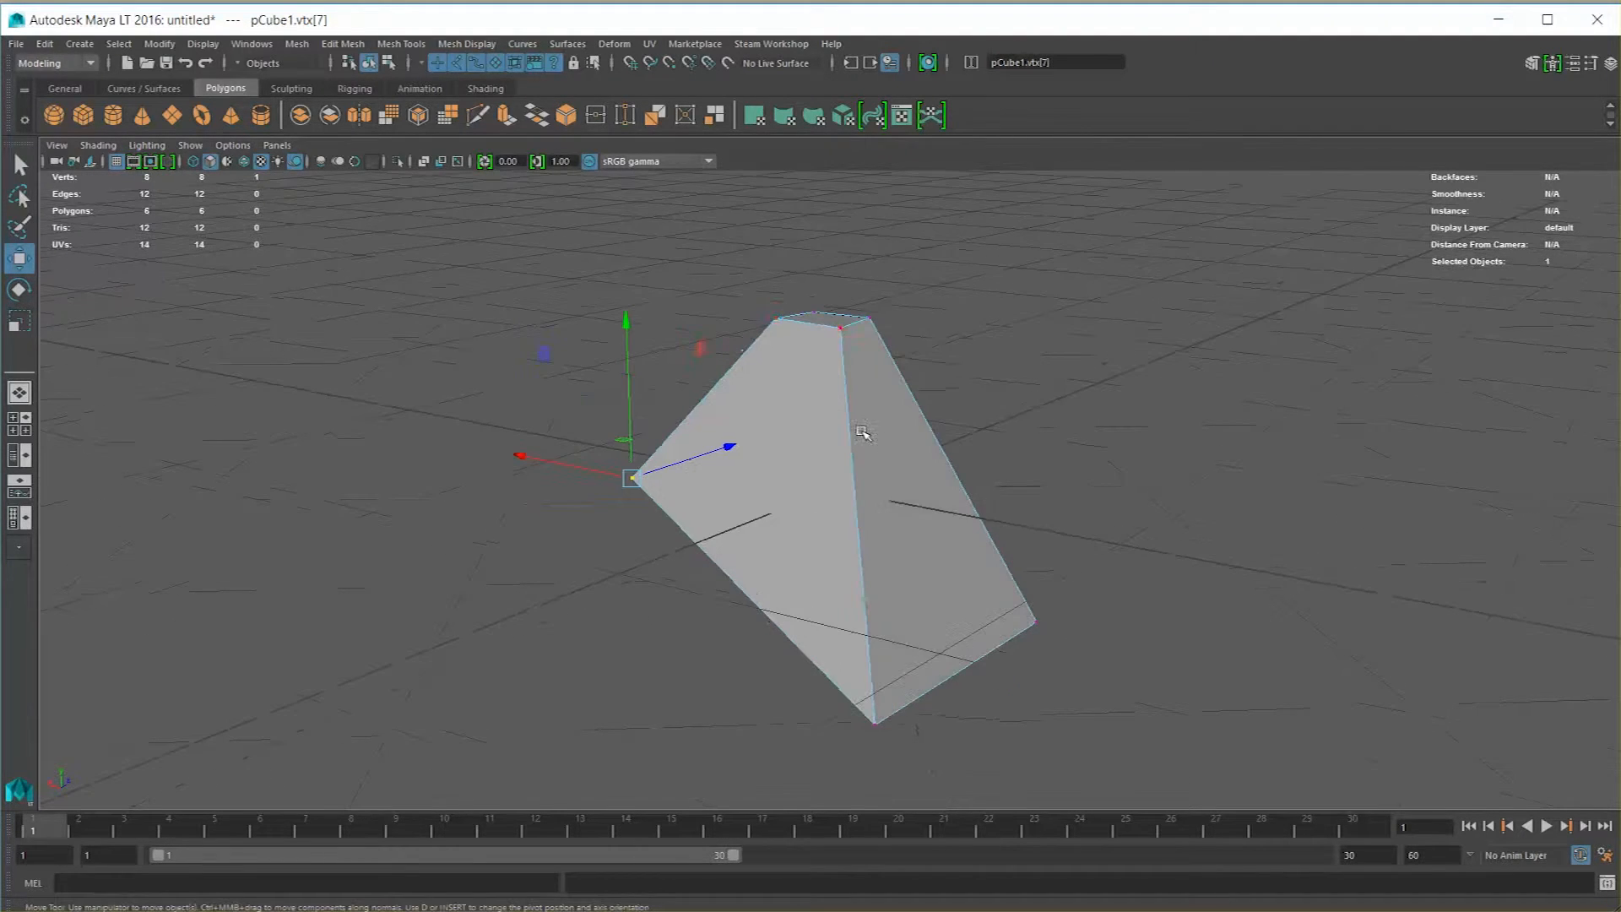
alt+drag(771, 481, 803, 465)
key(F8)
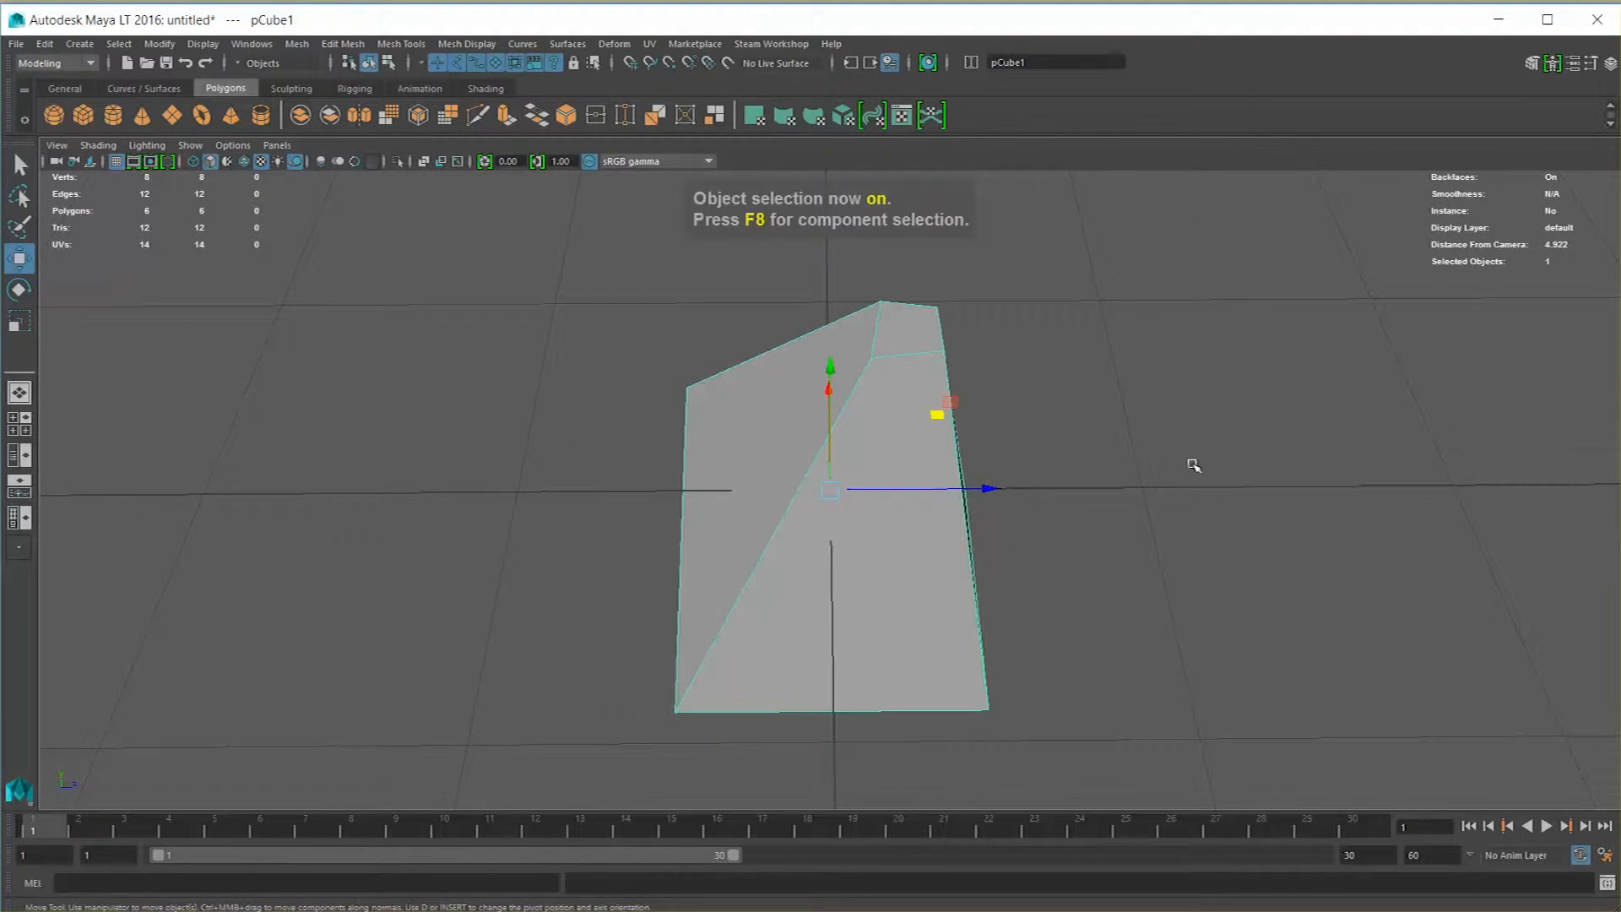
key(Delete)
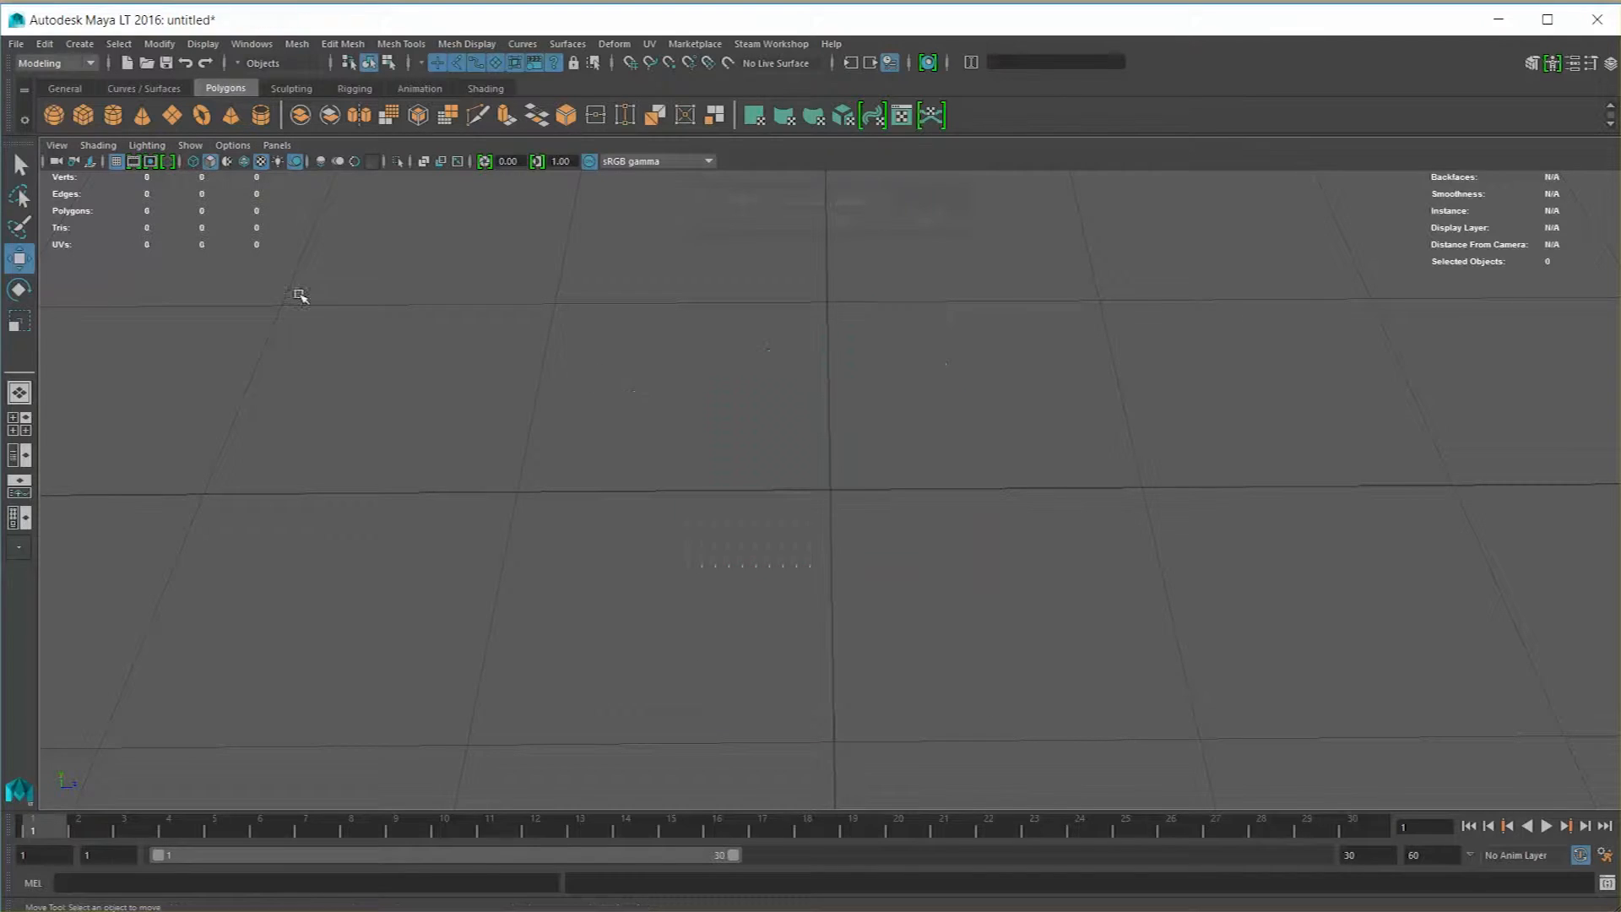
Create a polygon sphere and switch it to component selection with its vertices shown
click(53, 115)
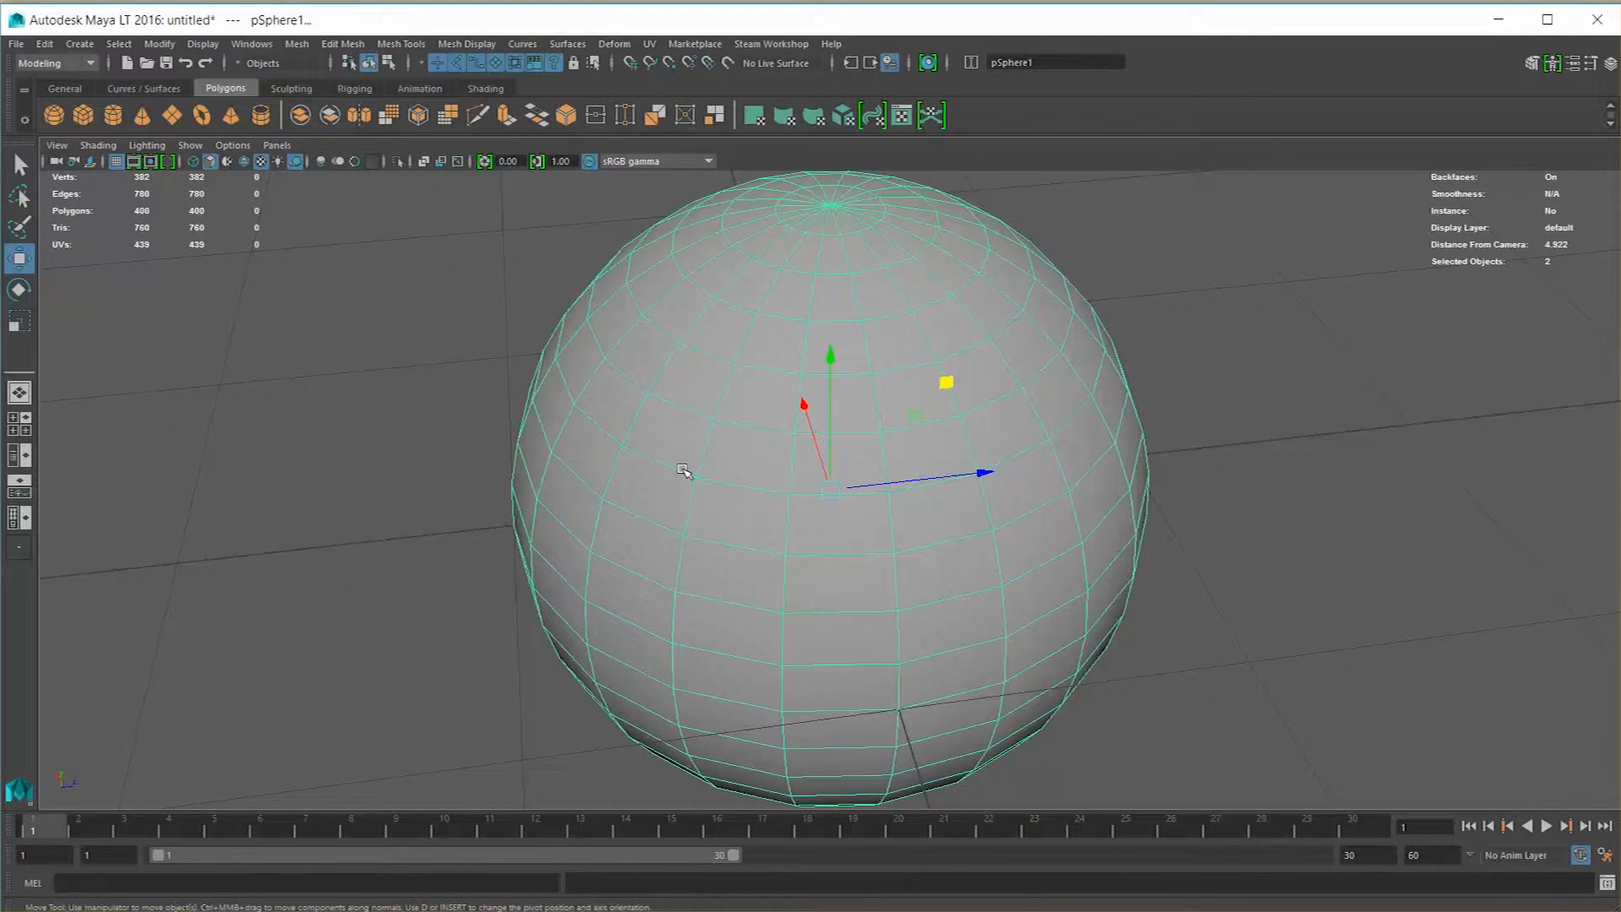
scroll(684, 470, down, 4)
alt+drag(764, 474, 742, 423)
key(F8)
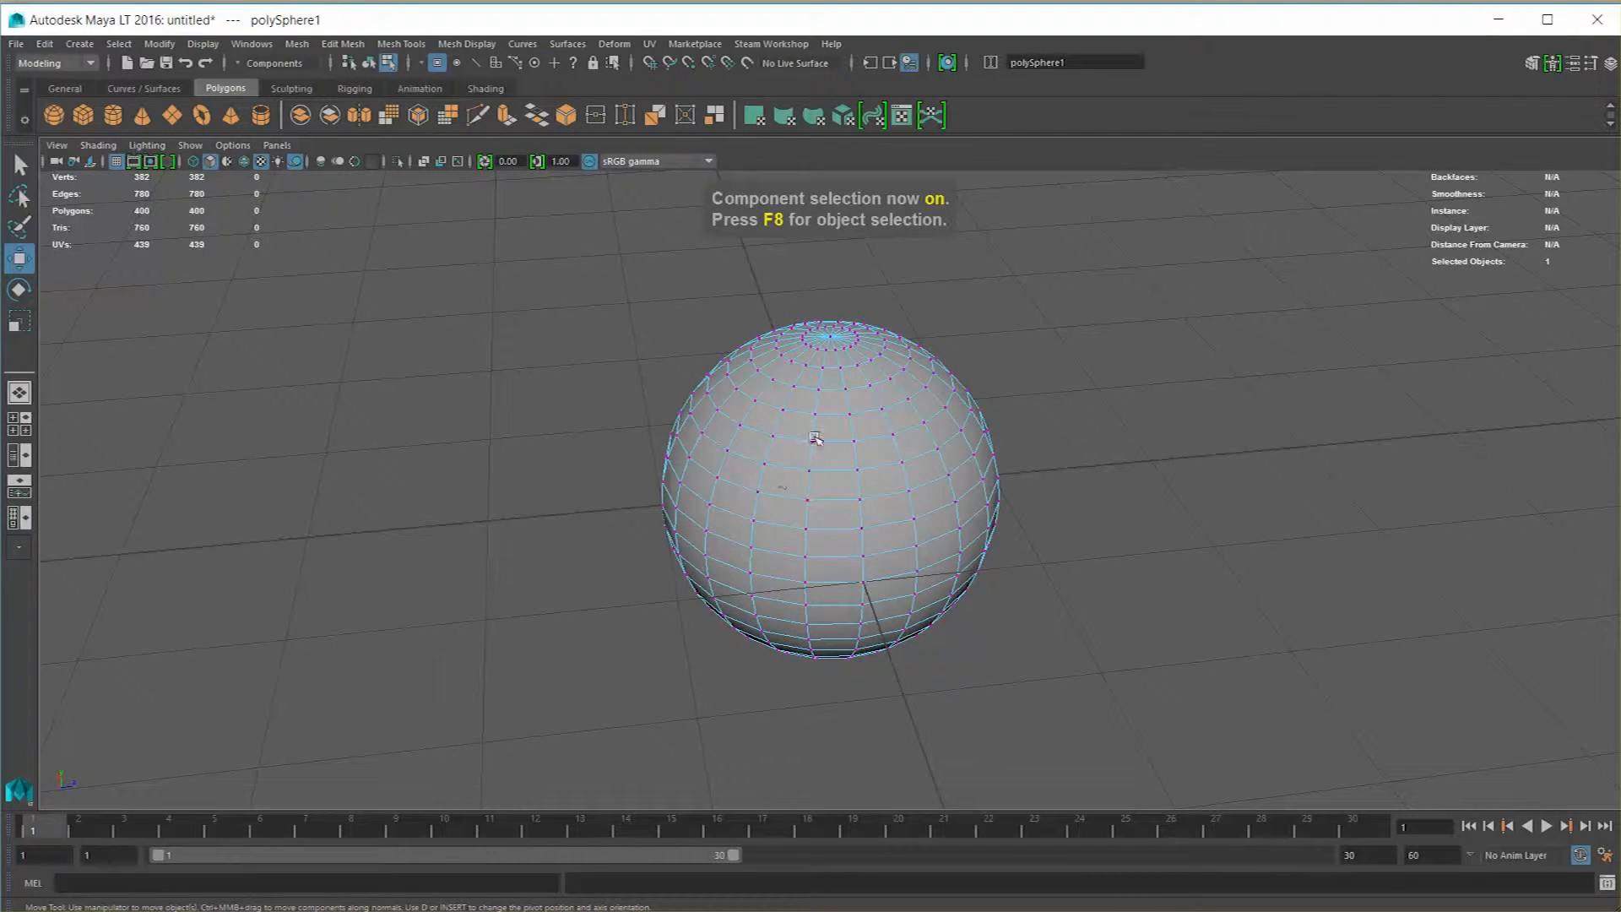
scroll(808, 437, up, 1)
alt+drag(757, 462, 817, 424)
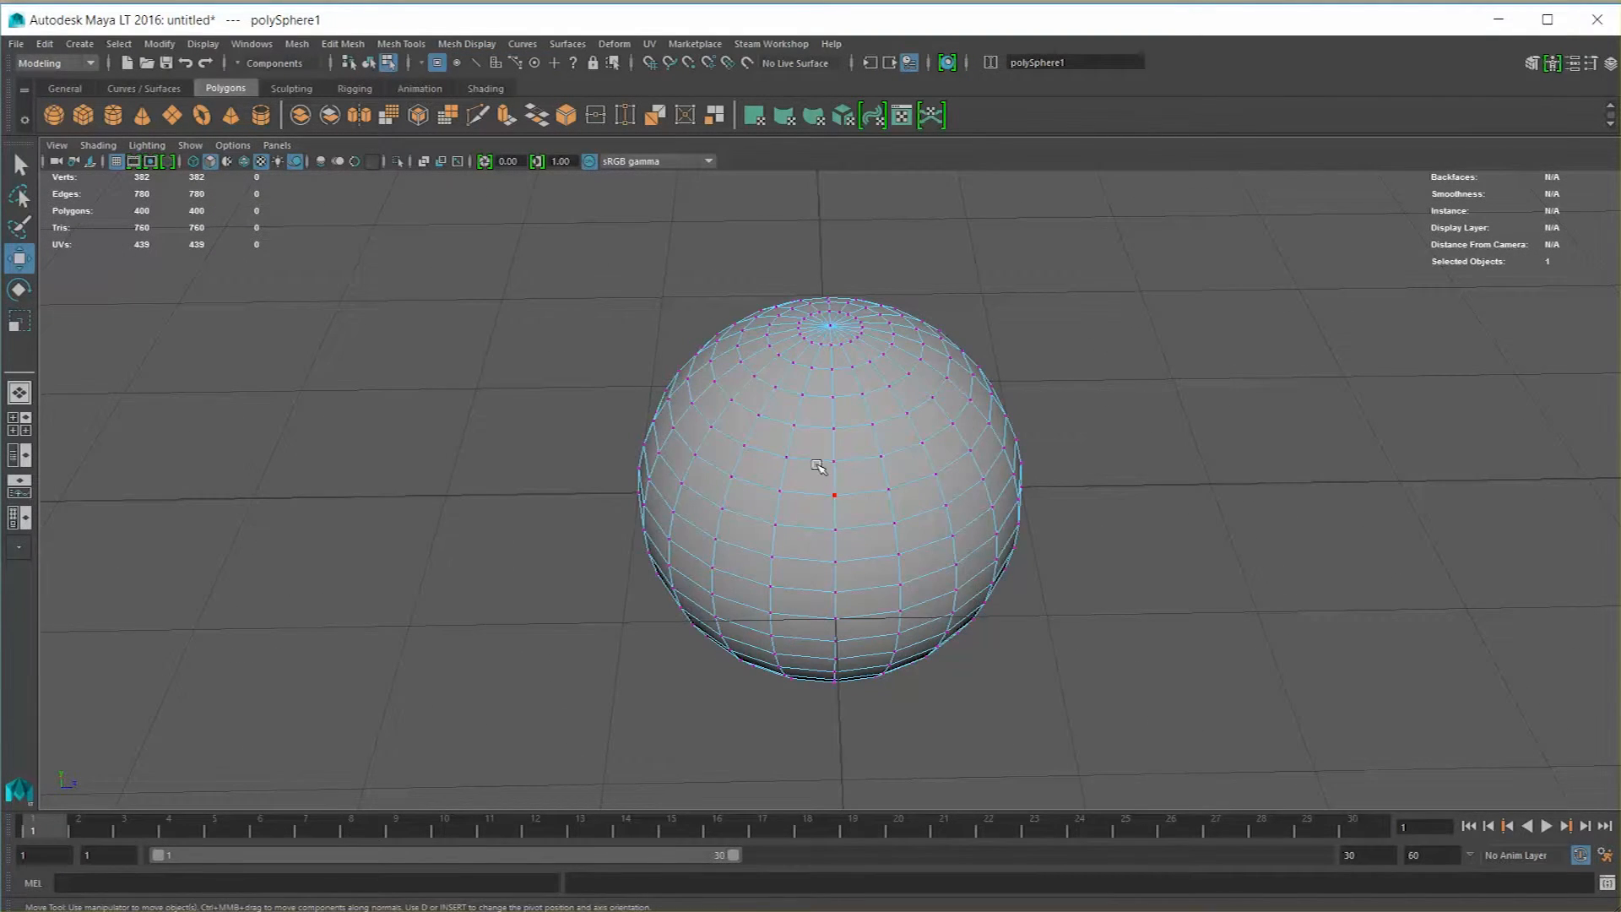
scroll(815, 466, up, 1)
Pick several individual vertices one at a time on the sphere's upper side
click(788, 415)
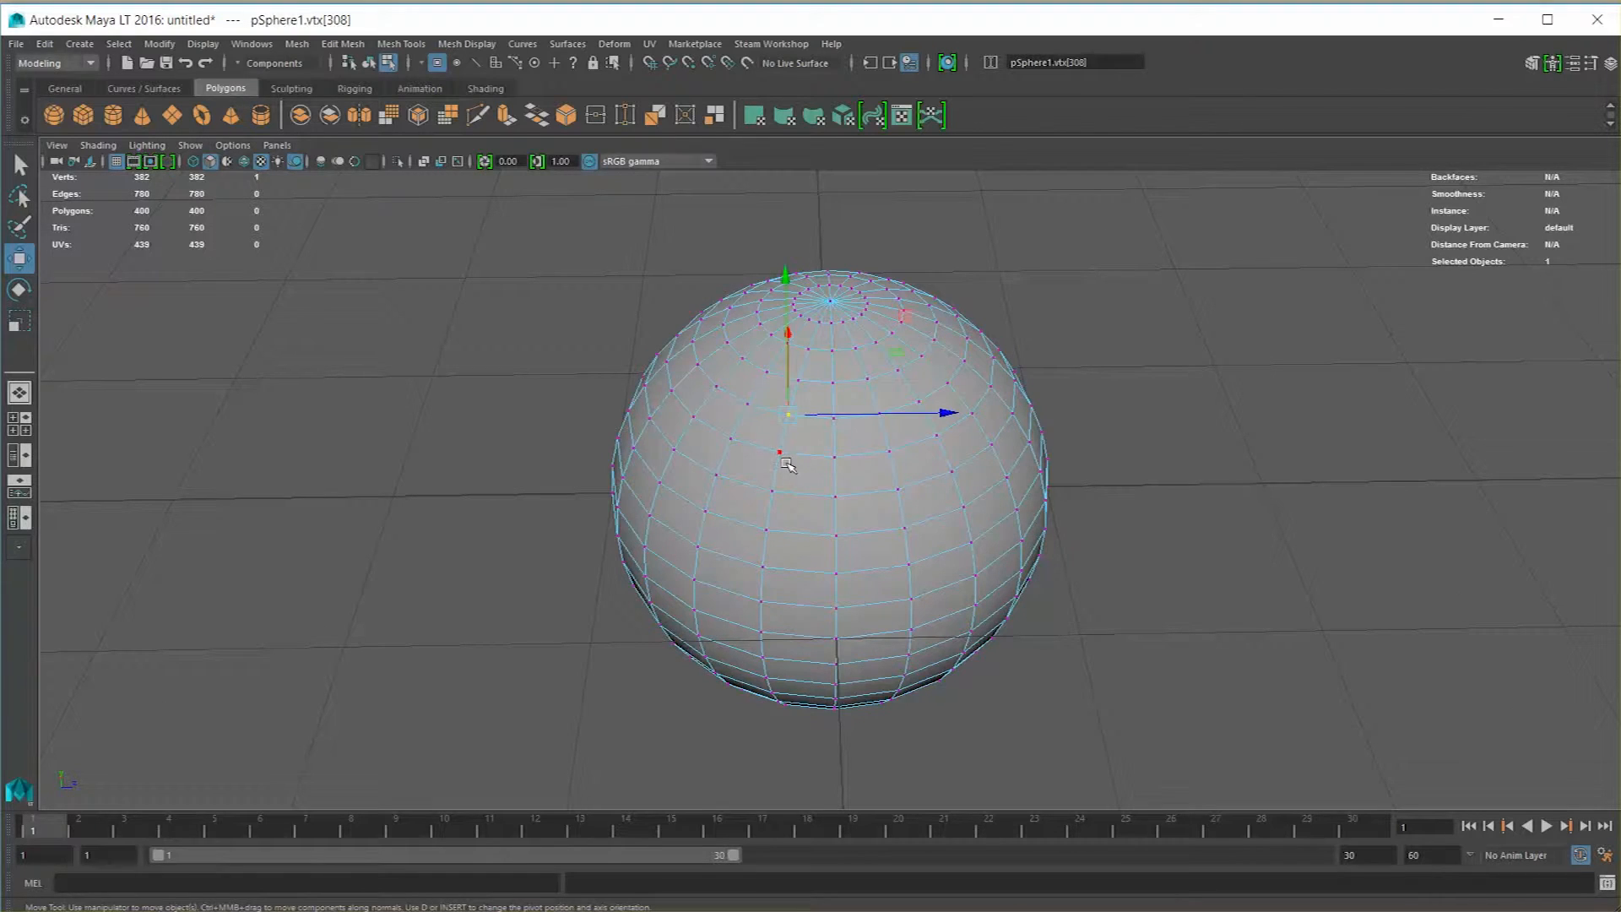
mouse_move(788, 464)
alt+mouse_down()
mouse_move(847, 459)
mouse_move(865, 410)
mouse_move(728, 412)
mouse_move(789, 435)
mouse_move(804, 409)
mouse_move(844, 405)
mouse_move(765, 461)
alt+mouse_up()
click(745, 462)
click(791, 429)
click(712, 412)
Select a patch of ten neighbouring vertices on the sphere's upper side and pull them outward into a bump
click(697, 435)
shift+click(731, 457)
shift+click(781, 473)
shift+click(798, 398)
shift+click(767, 390)
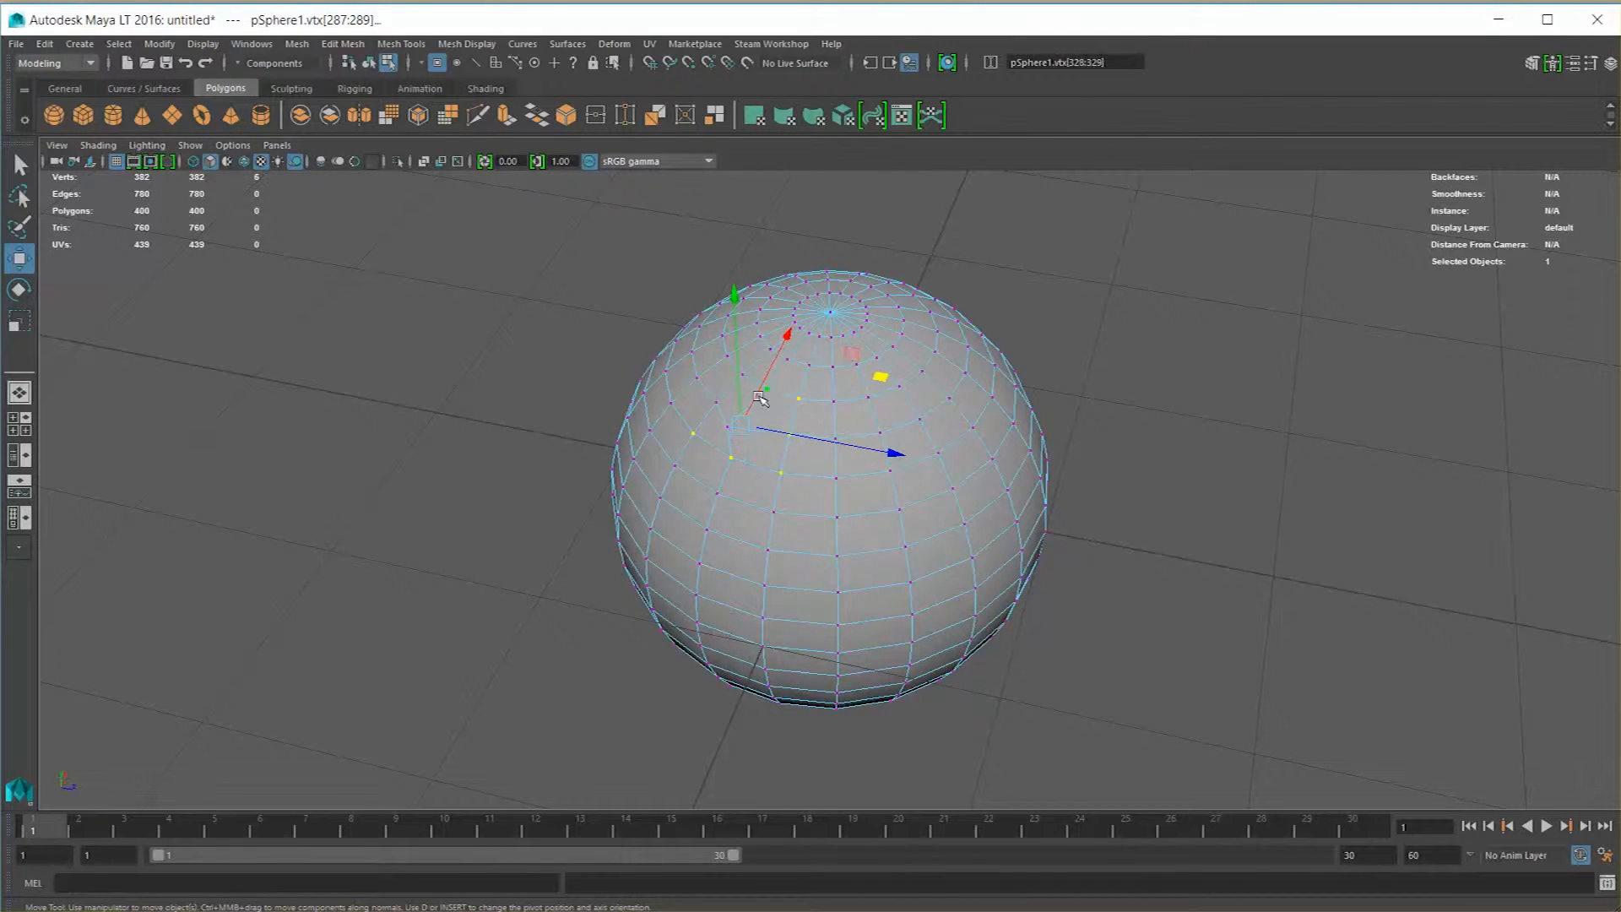
shift+click(742, 373)
shift+click(717, 402)
shift+click(697, 380)
shift+click(673, 403)
alt+drag(882, 370, 775, 421)
alt+drag(775, 421, 956, 391)
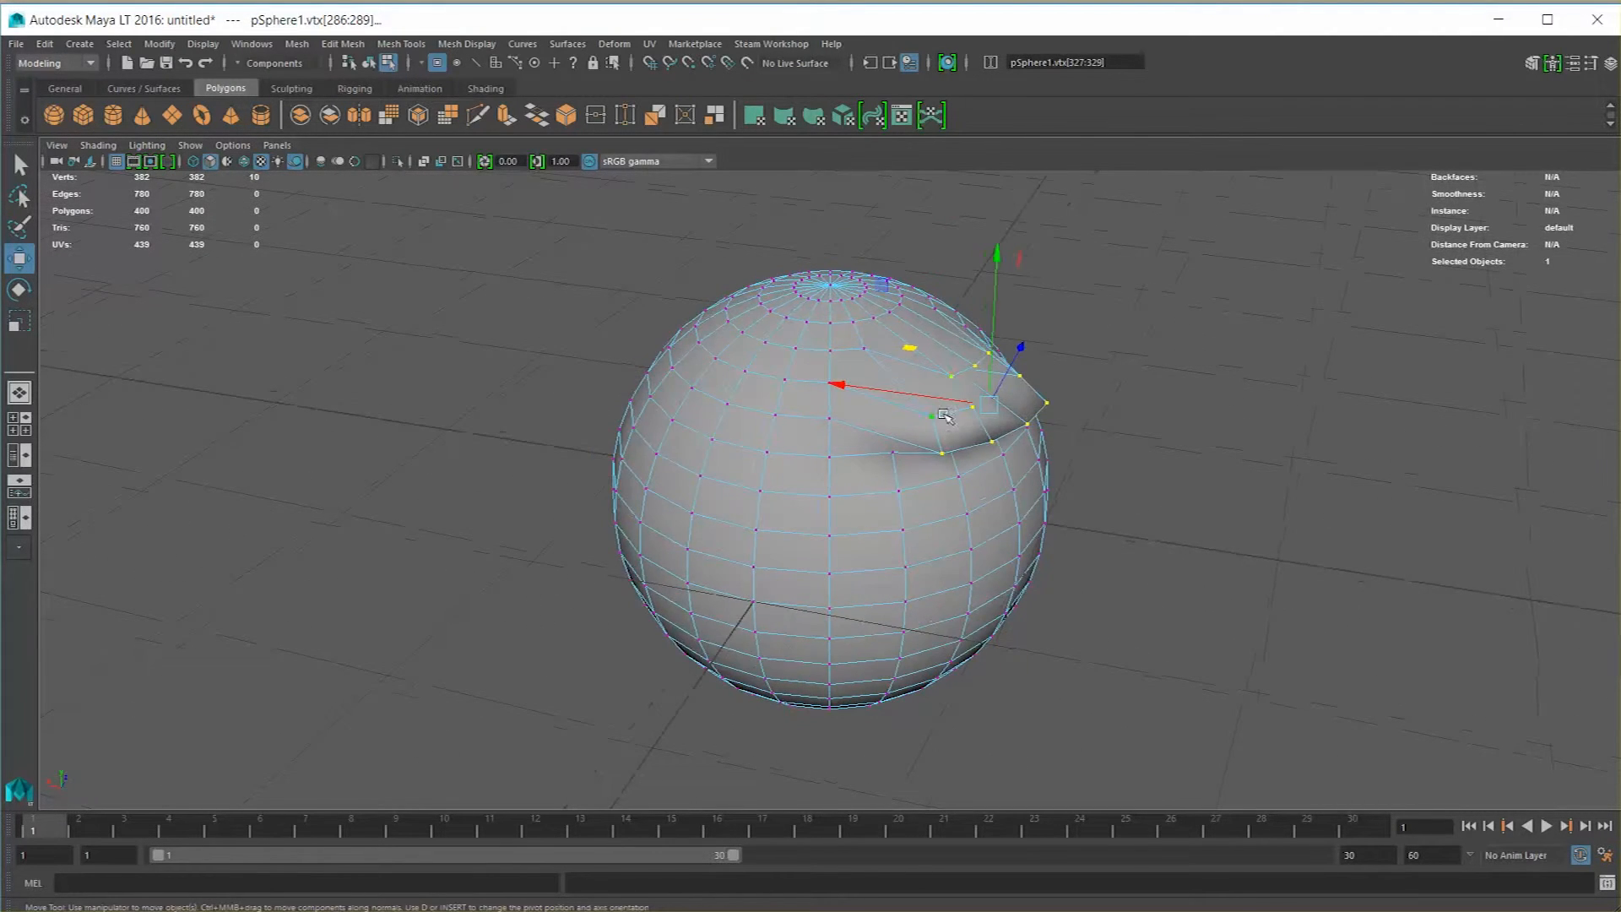
Select a single vertex at the edge of the bump and move it to adjust the shape
alt+drag(868, 418, 880, 445)
click(897, 450)
drag(777, 388, 820, 393)
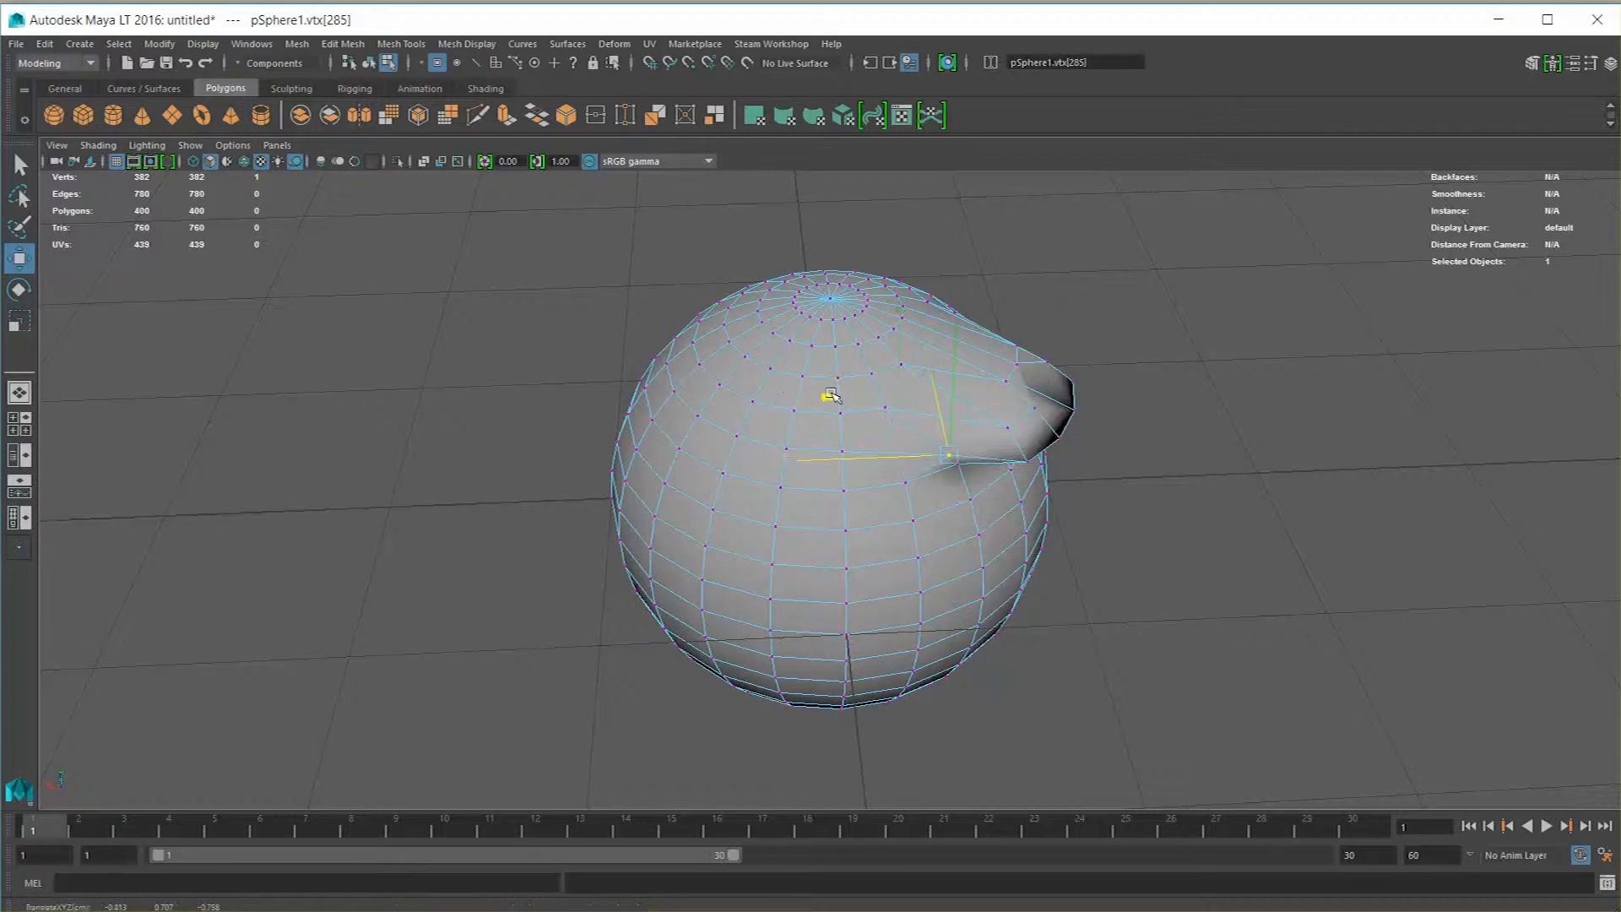
click(878, 411)
Undo the bump and the single-vertex edits on the sphere
key(ctrl+z)
key(ctrl+z)
key(ctrl+z)
key(ctrl+z)
key(ctrl+z)
key(ctrl+z)
key(ctrl+z)
alt+drag(1070, 488, 938, 485)
Open the Move tool's settings, select one vertex on the sphere's upper side, and enable Soft Select
double_click(20, 264)
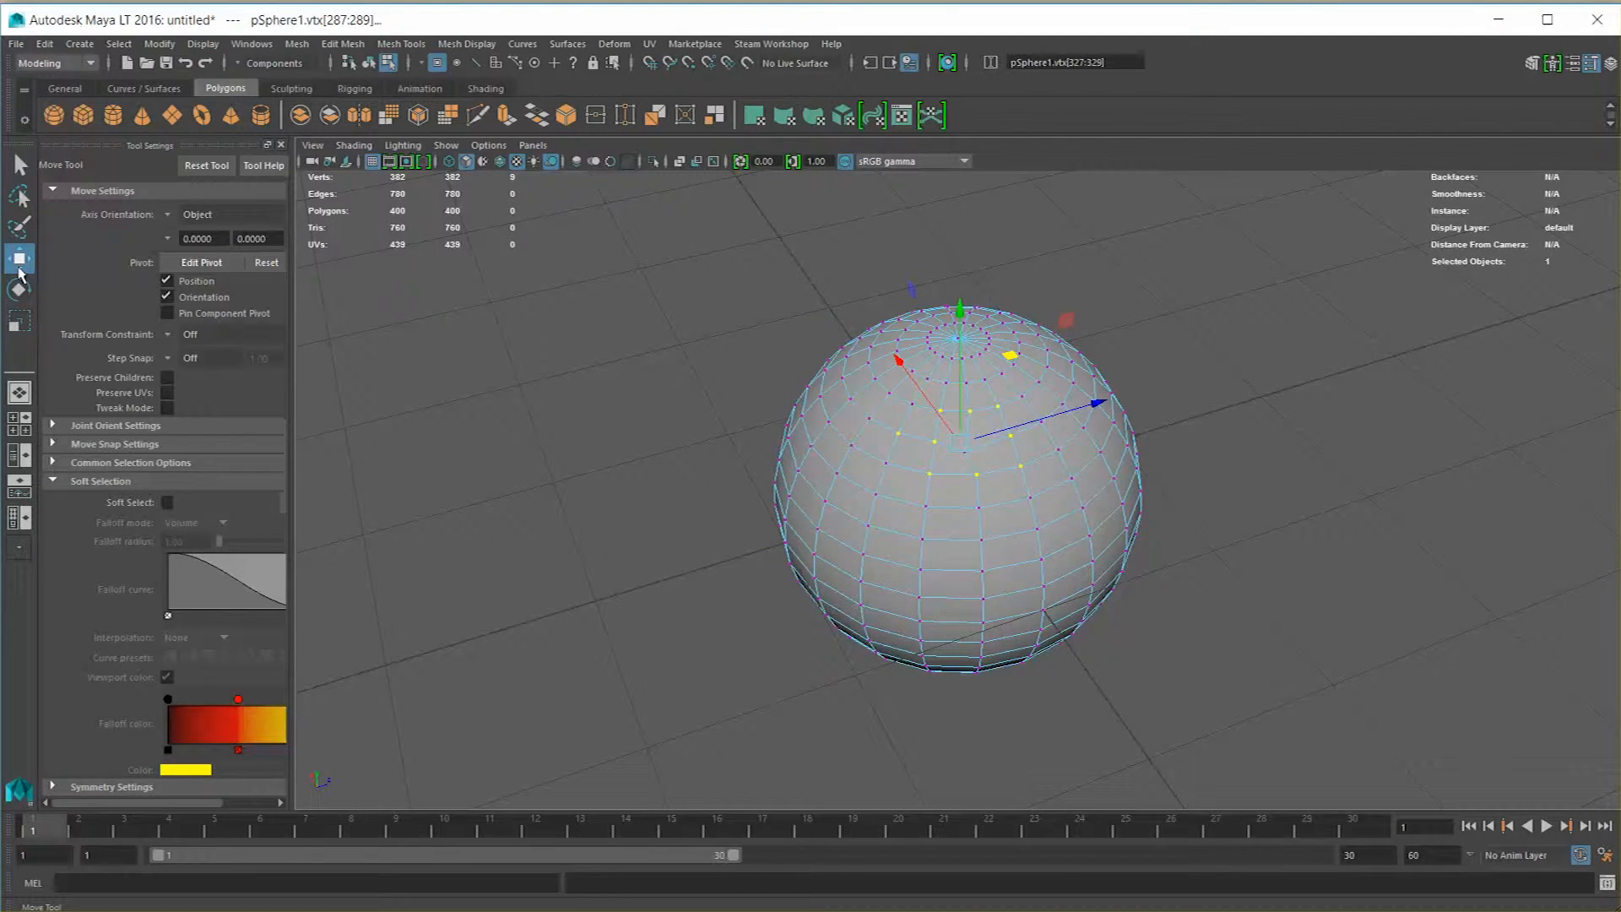
alt+drag(925, 493, 880, 503)
click(889, 507)
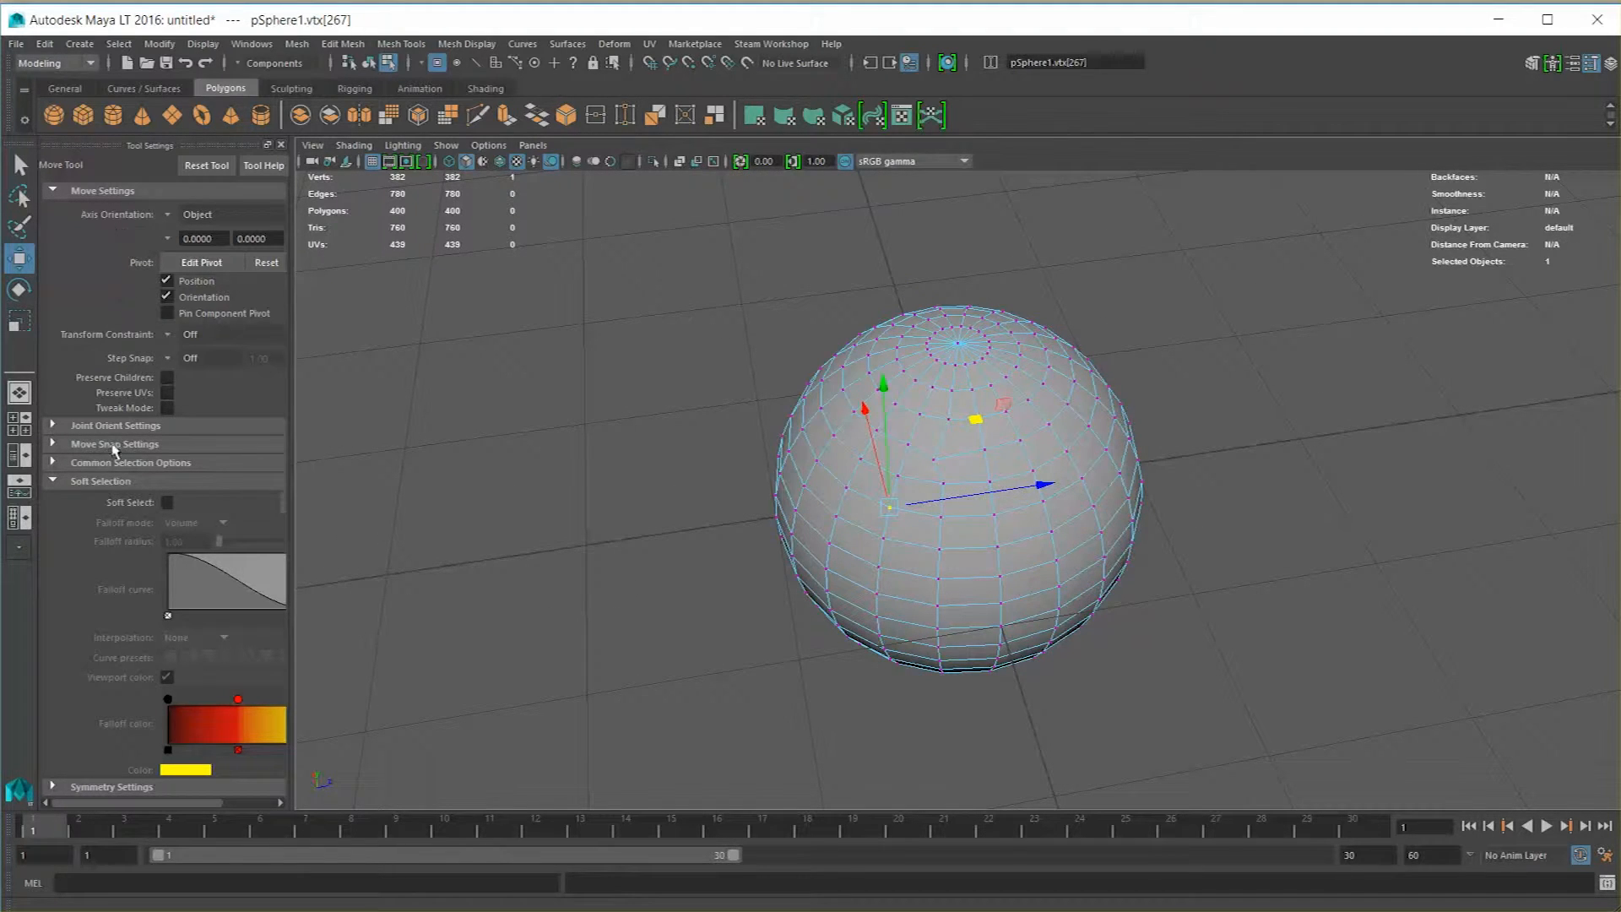
click(108, 487)
click(108, 487)
click(164, 504)
Pull the soft-selected vertex far outward in the XZ plane to stretch the sphere into a pointed bulge
scroll(911, 393, up, 5)
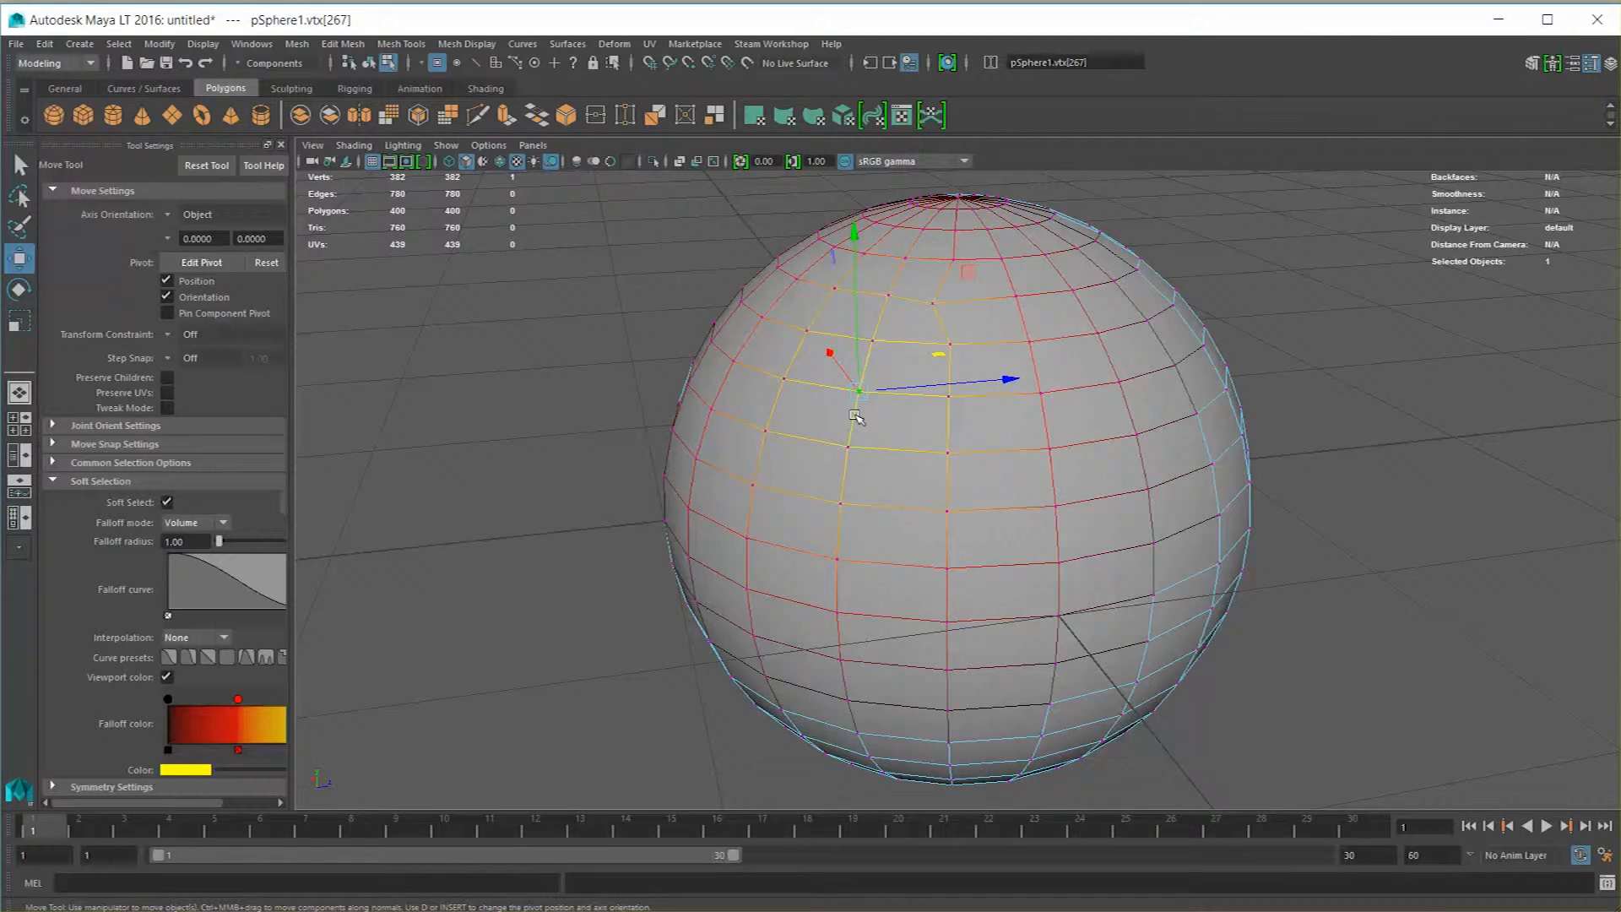
alt+drag(946, 353, 807, 365)
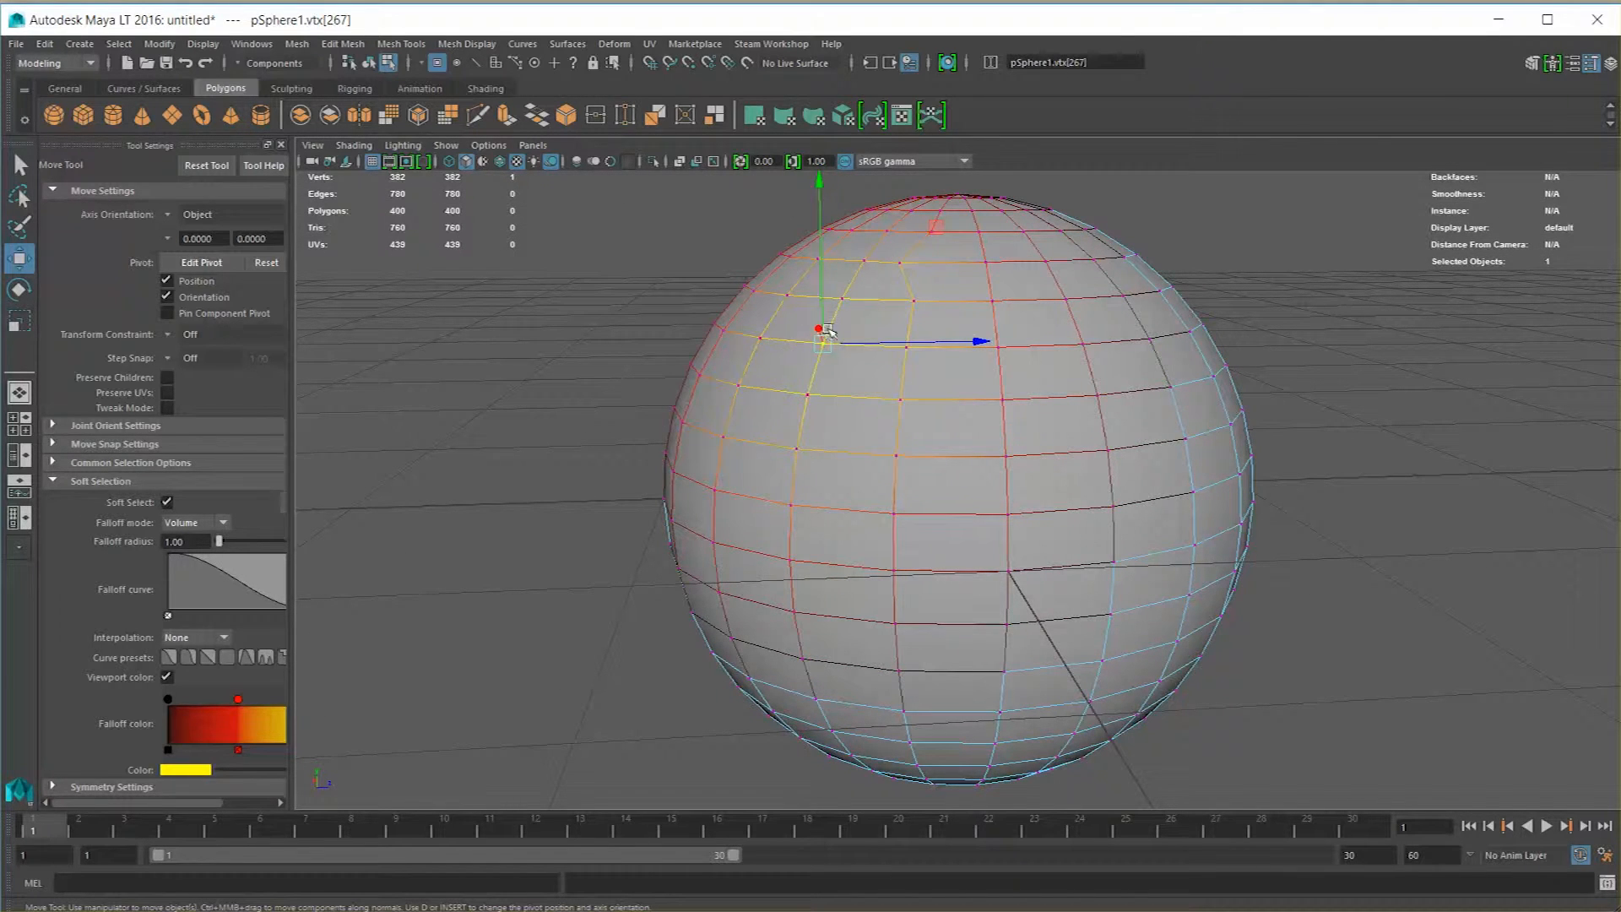
alt+drag(827, 348, 954, 405)
alt+drag(790, 443, 899, 430)
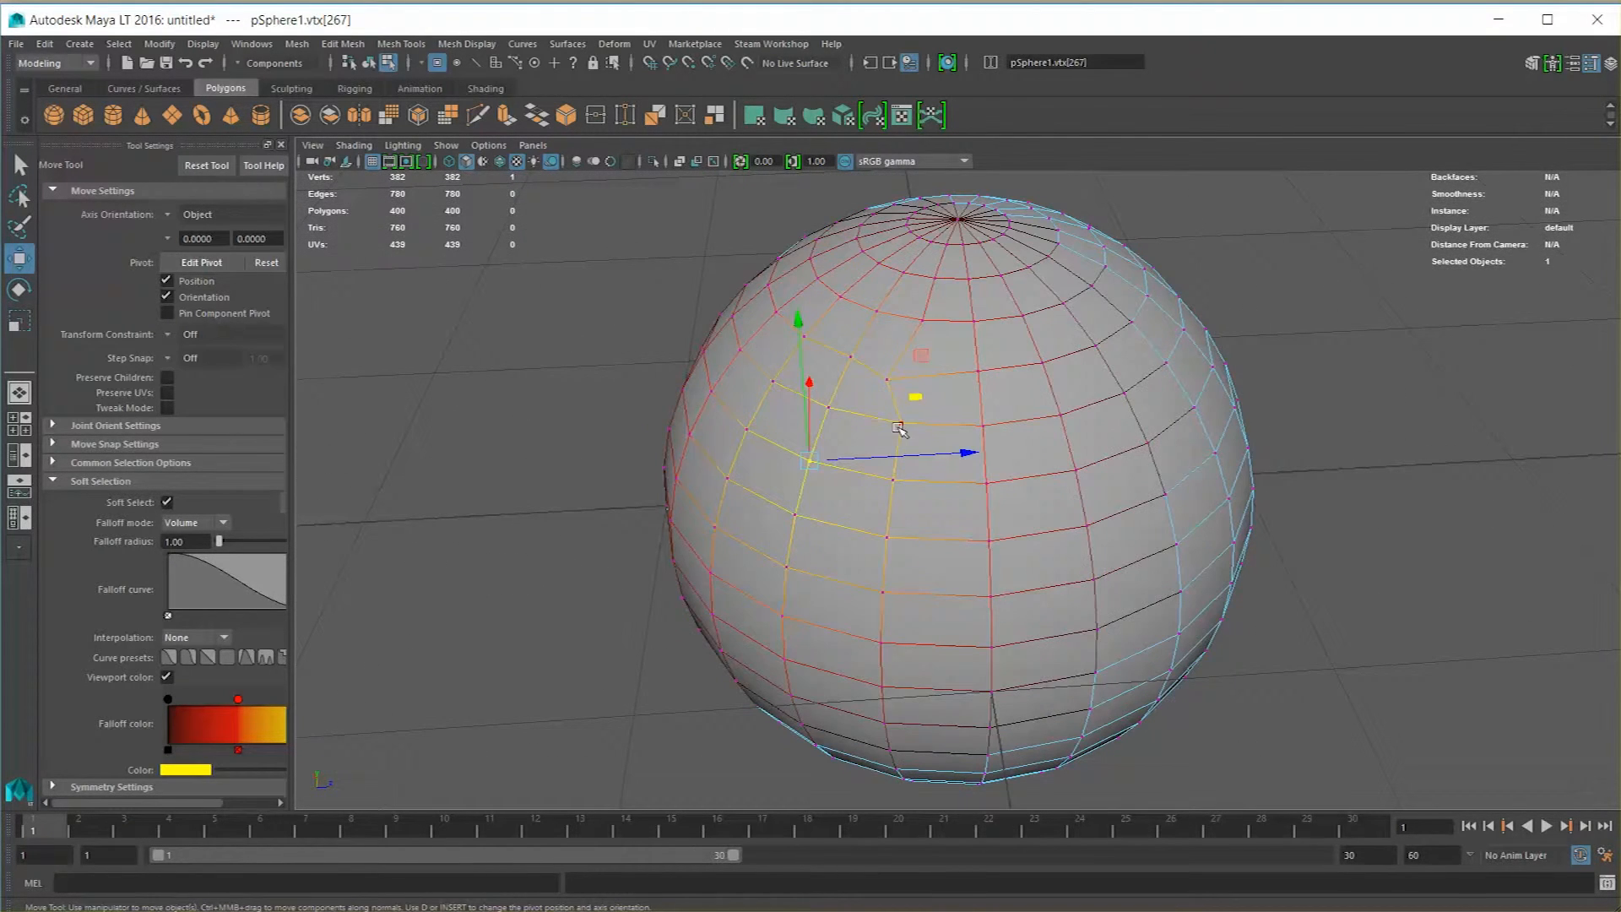
middle_drag(918, 399, 524, 553)
alt+drag(531, 563, 866, 479)
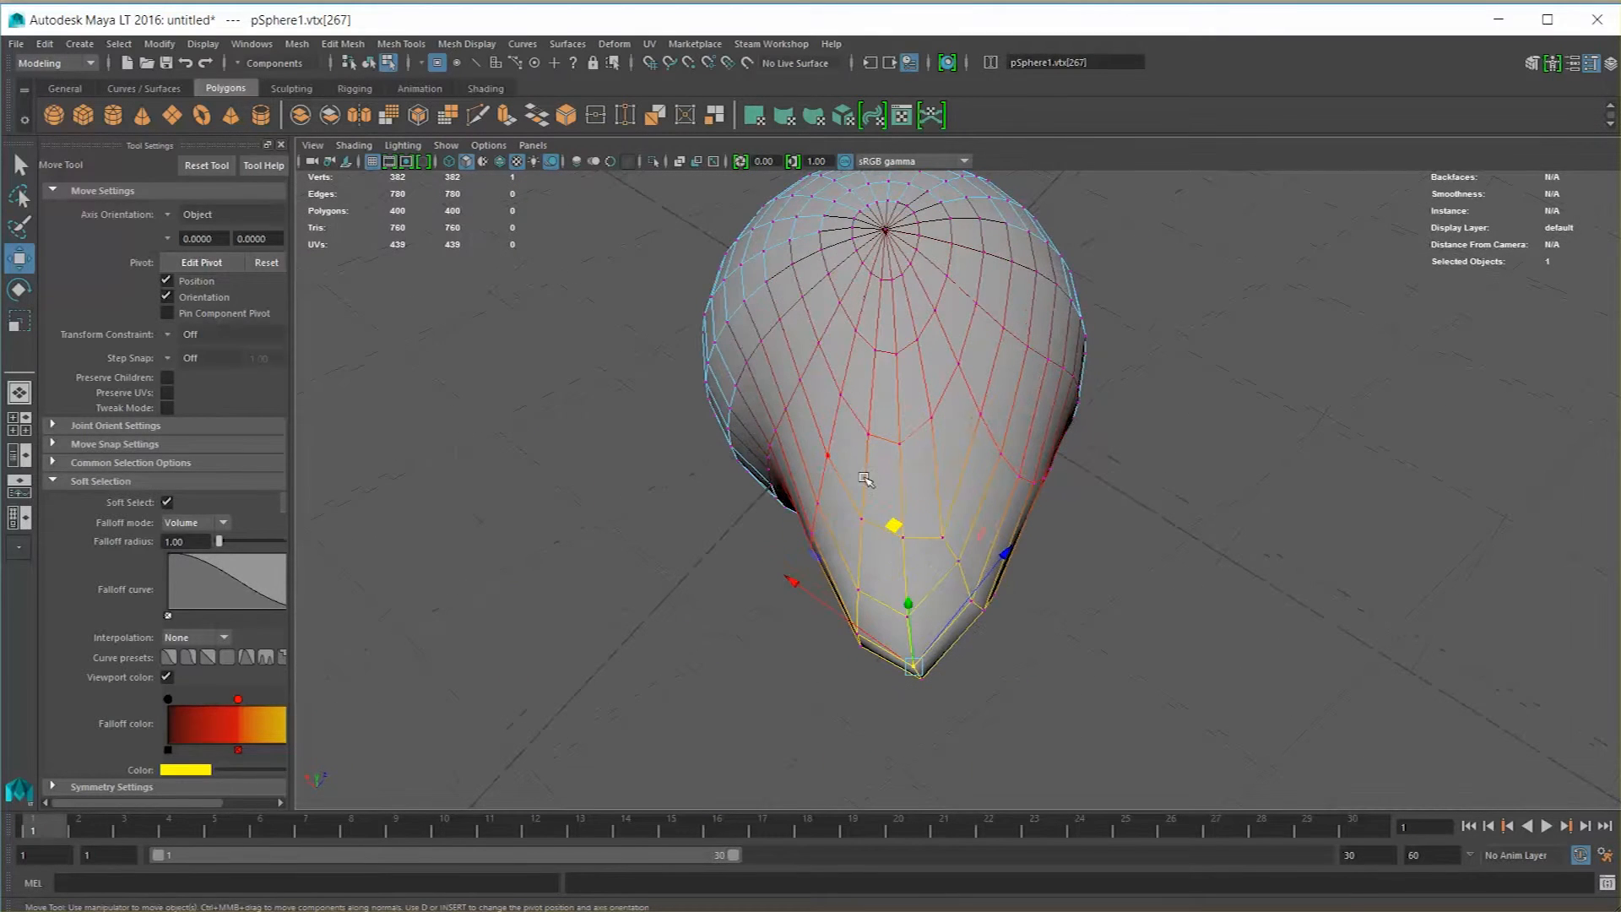
Undo the pointed bulge on the sphere and set the Soft Select falloff radius to 0.50
key(ctrl+z)
key(ctrl+z)
key(ctrl+z)
key(ctrl+z)
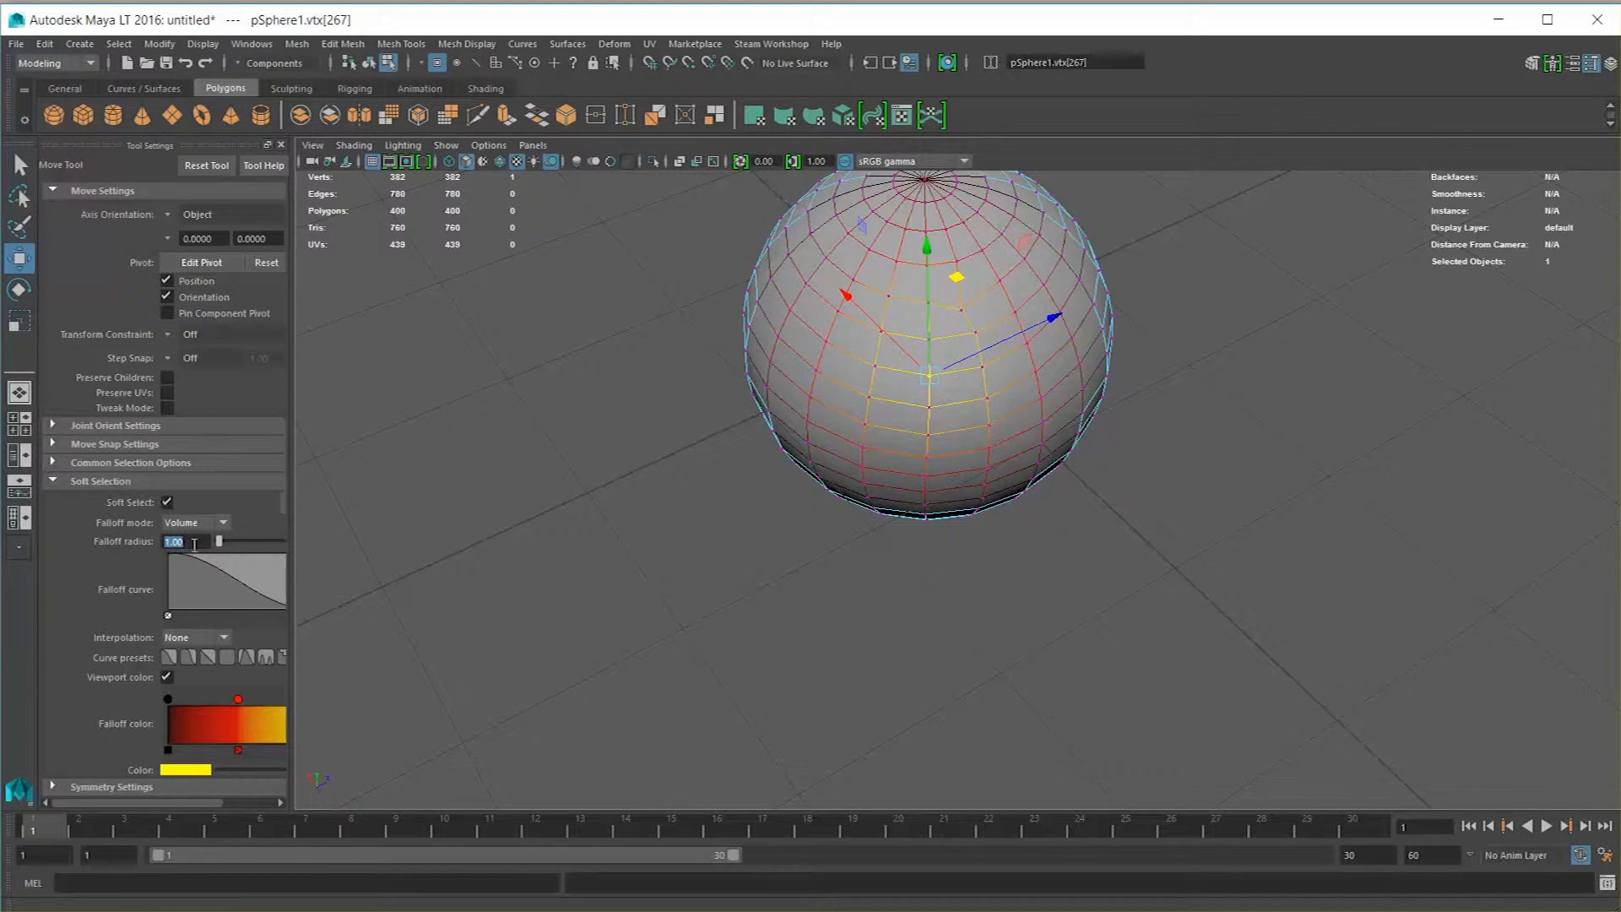
text(5)
key(Return)
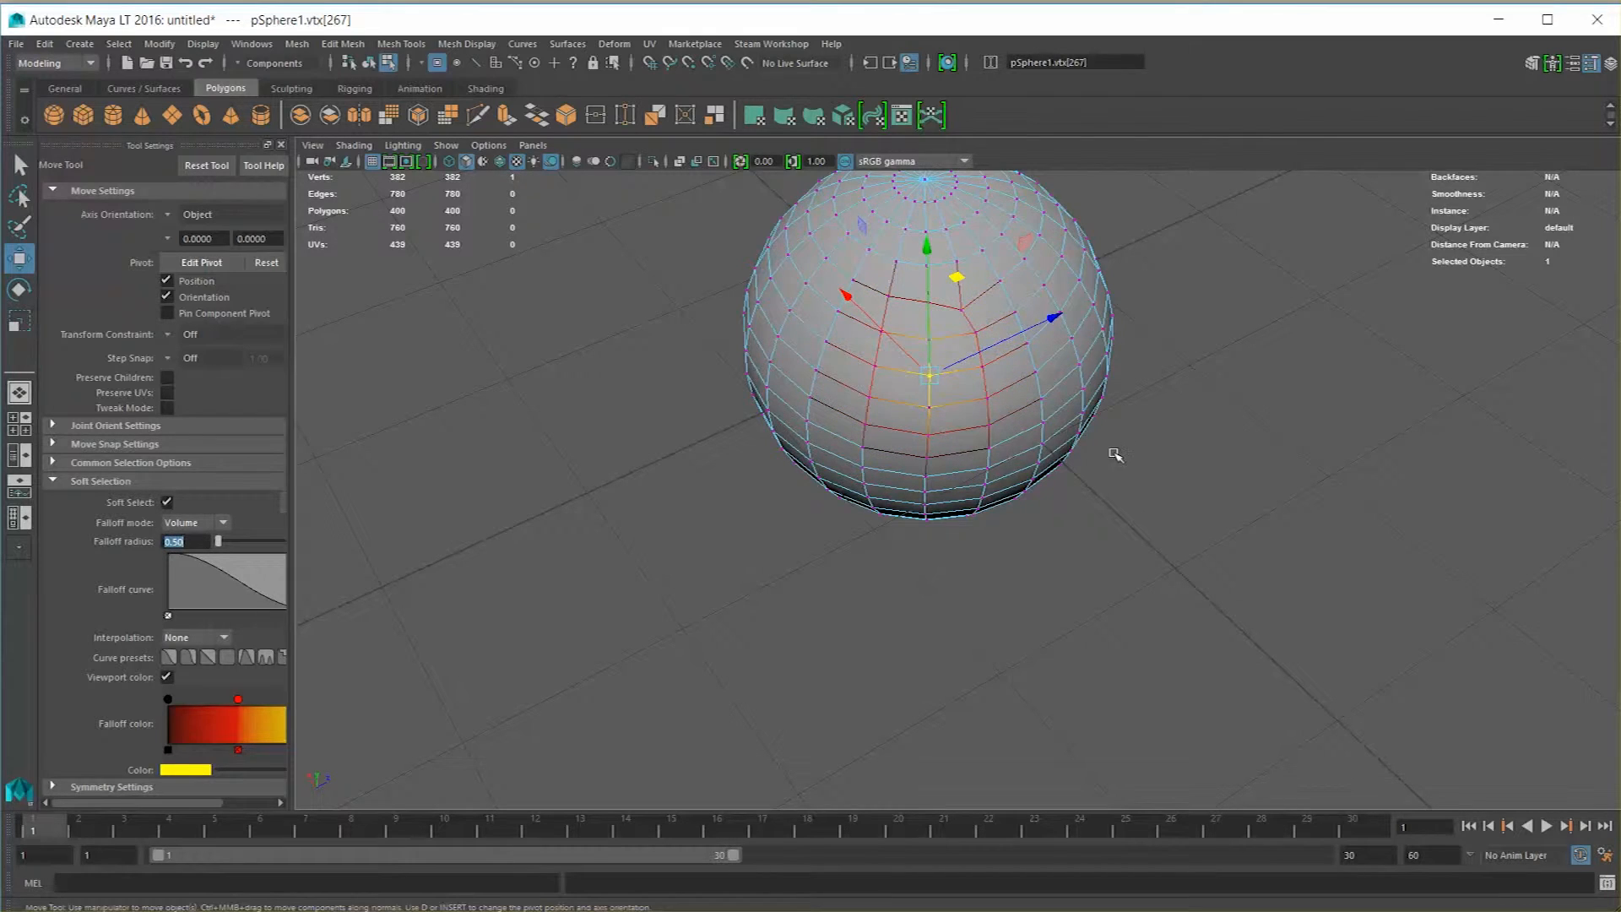
Set the soft selection's falloff mode to Surface and examine which vertices around the selected one are affected
alt+drag(1111, 452, 1067, 461)
alt+right_drag(1067, 460, 1064, 532)
alt+drag(1064, 532, 881, 433)
mouse_move(942, 370)
mouse_down()
mouse_move(893, 456)
mouse_move(938, 394)
mouse_up()
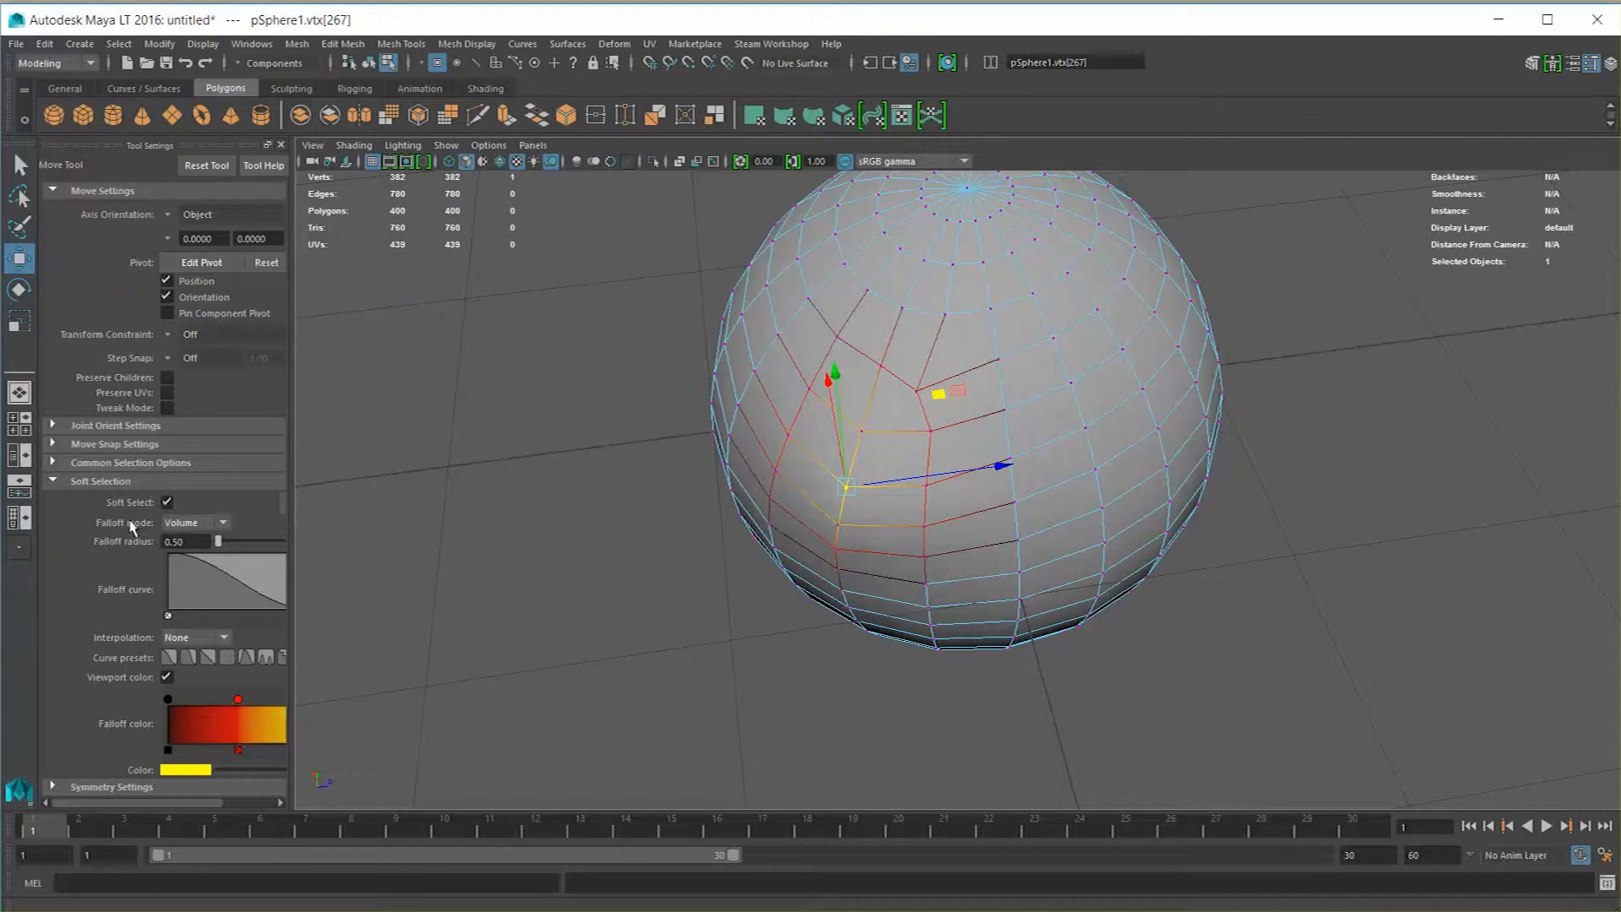
click(196, 522)
click(191, 541)
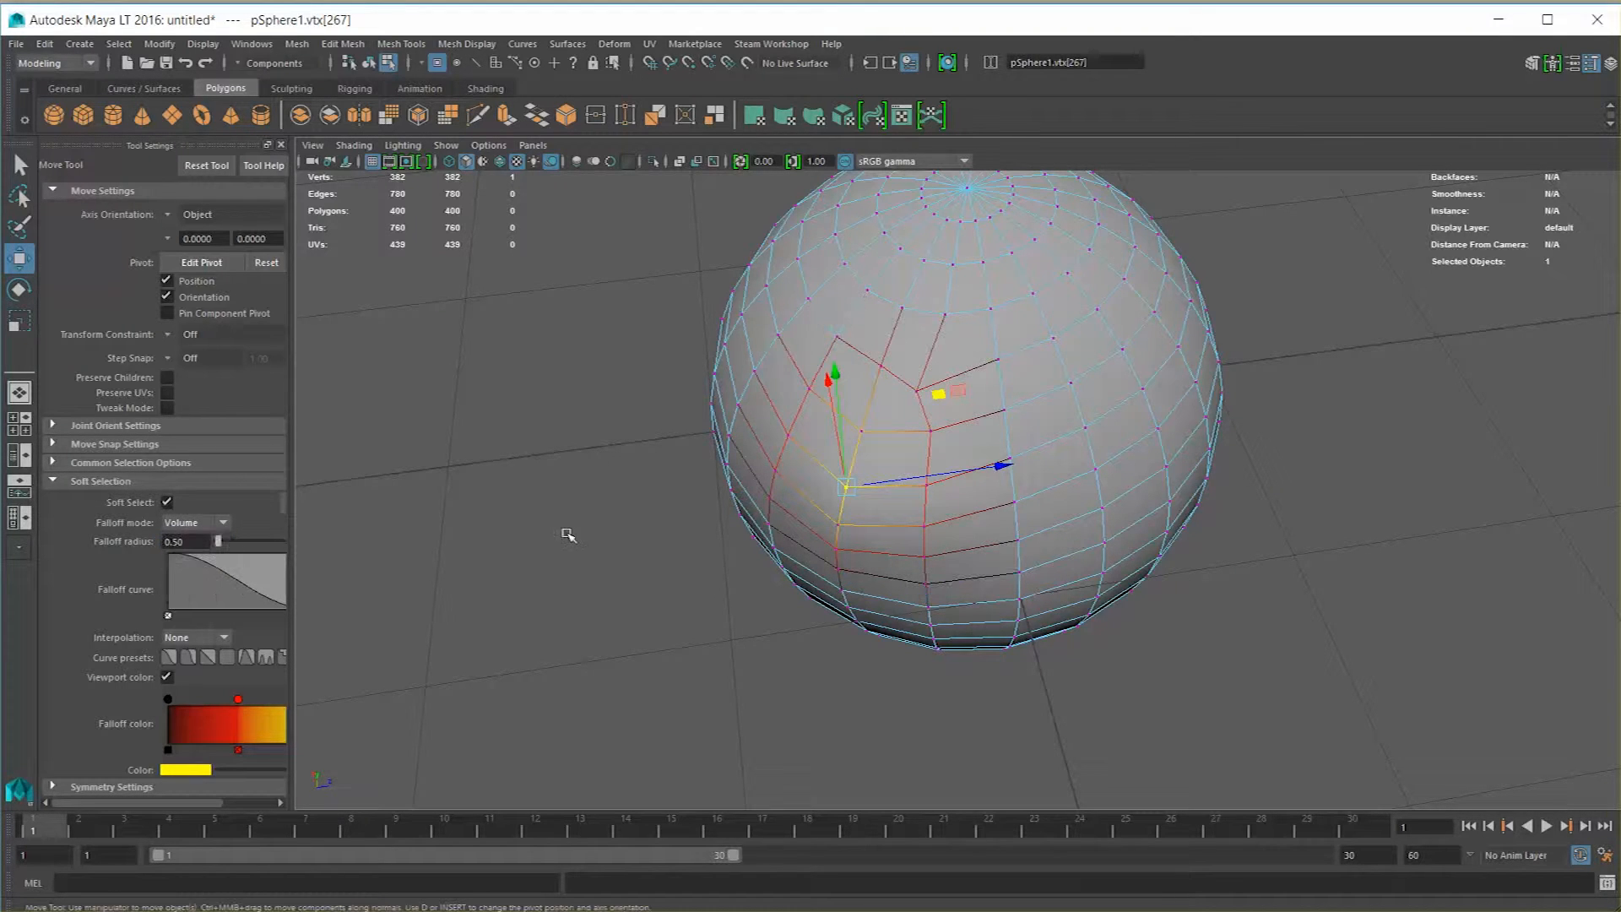
alt+drag(595, 543, 685, 487)
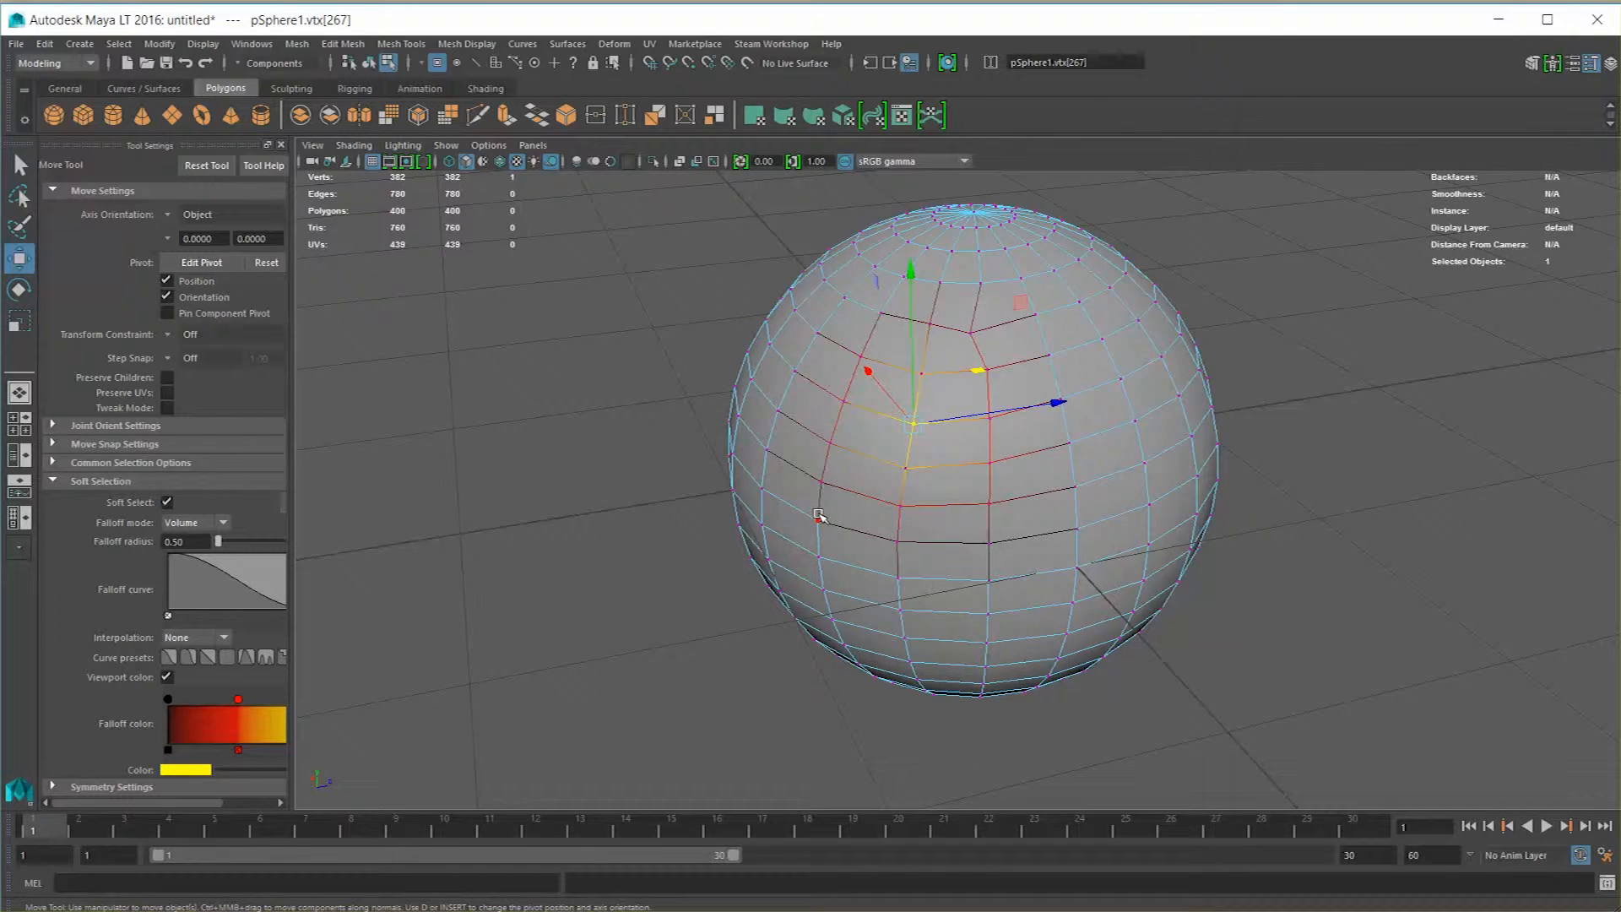
alt+drag(887, 458, 840, 514)
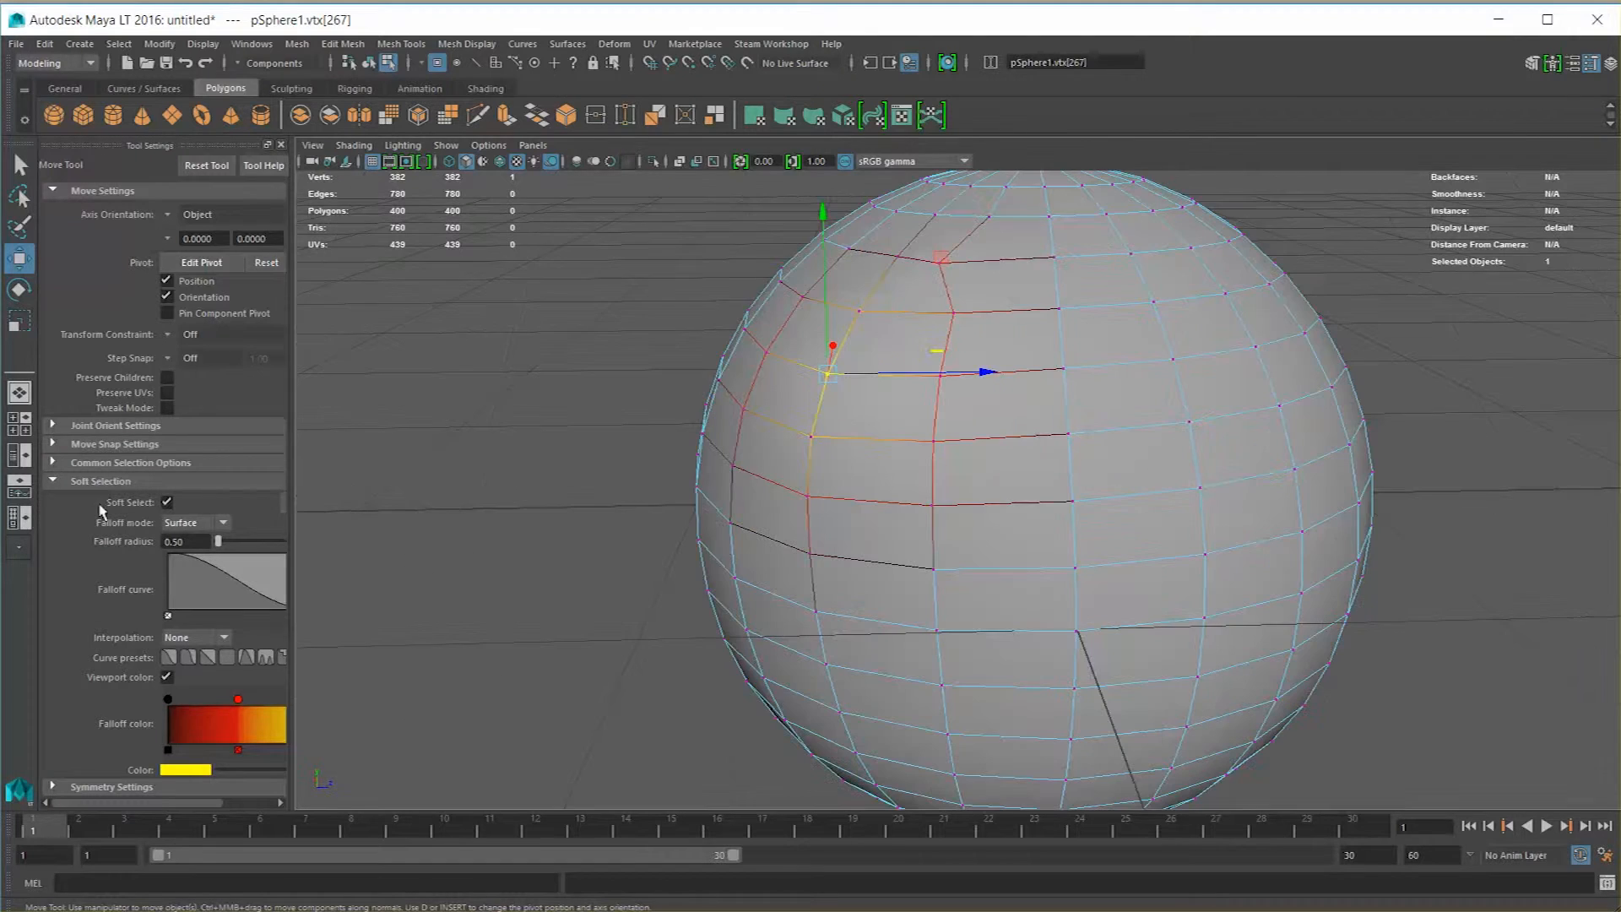
alt+drag(857, 437, 777, 407)
Set the soft selection's falloff mode back to Volume and its falloff radius to 0.75
click(183, 526)
click(201, 543)
alt+drag(533, 522, 570, 521)
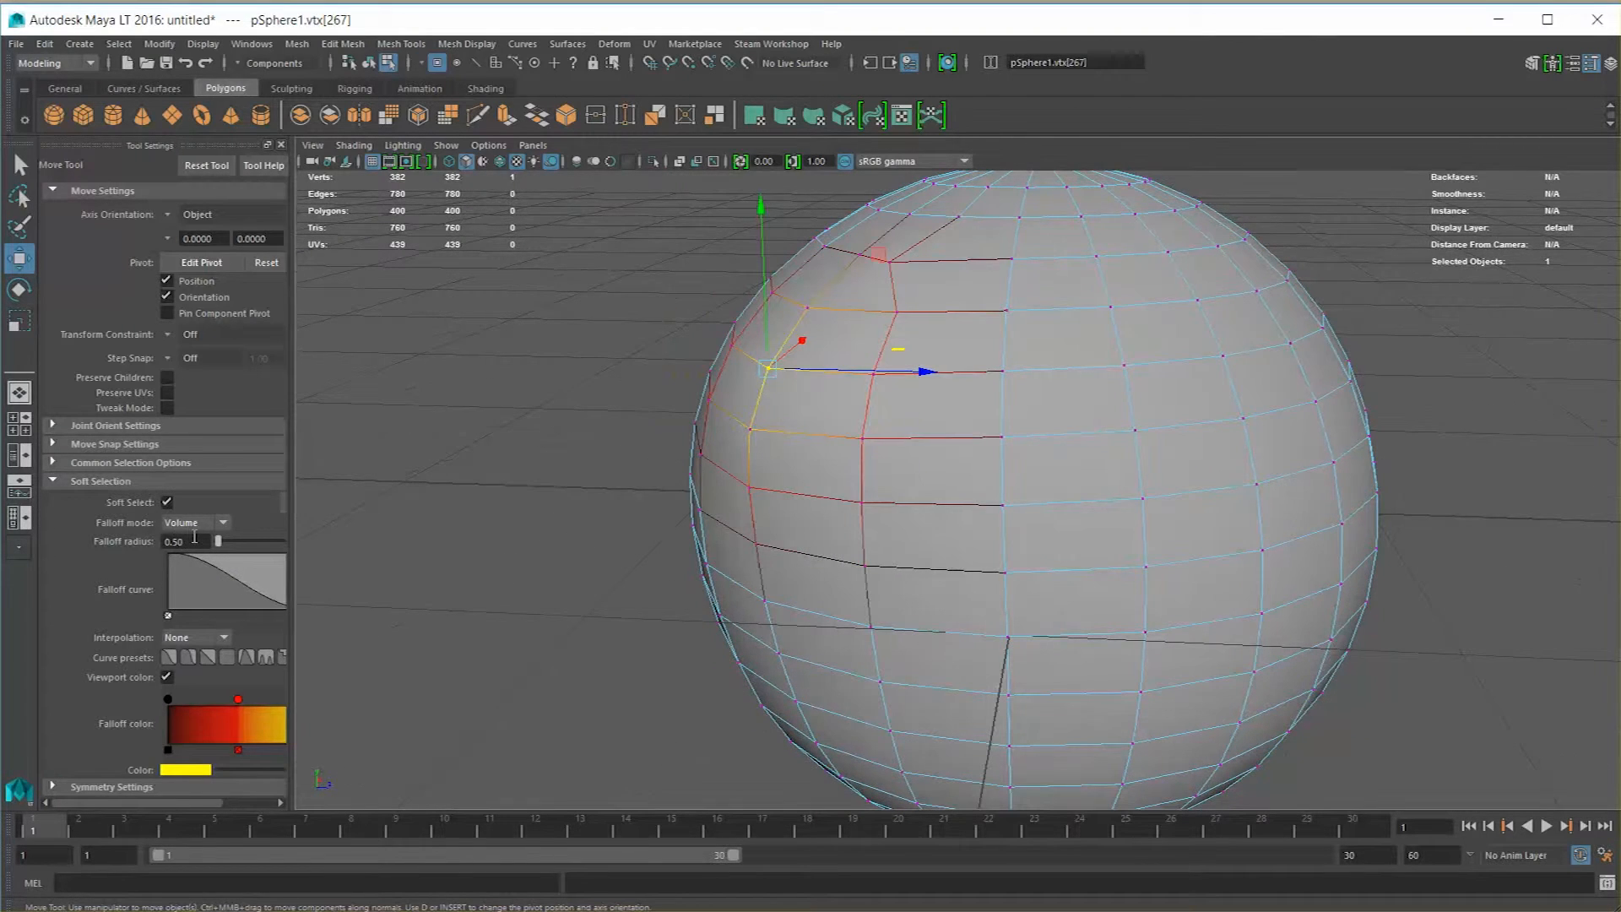
text(0.75)
key(Return)
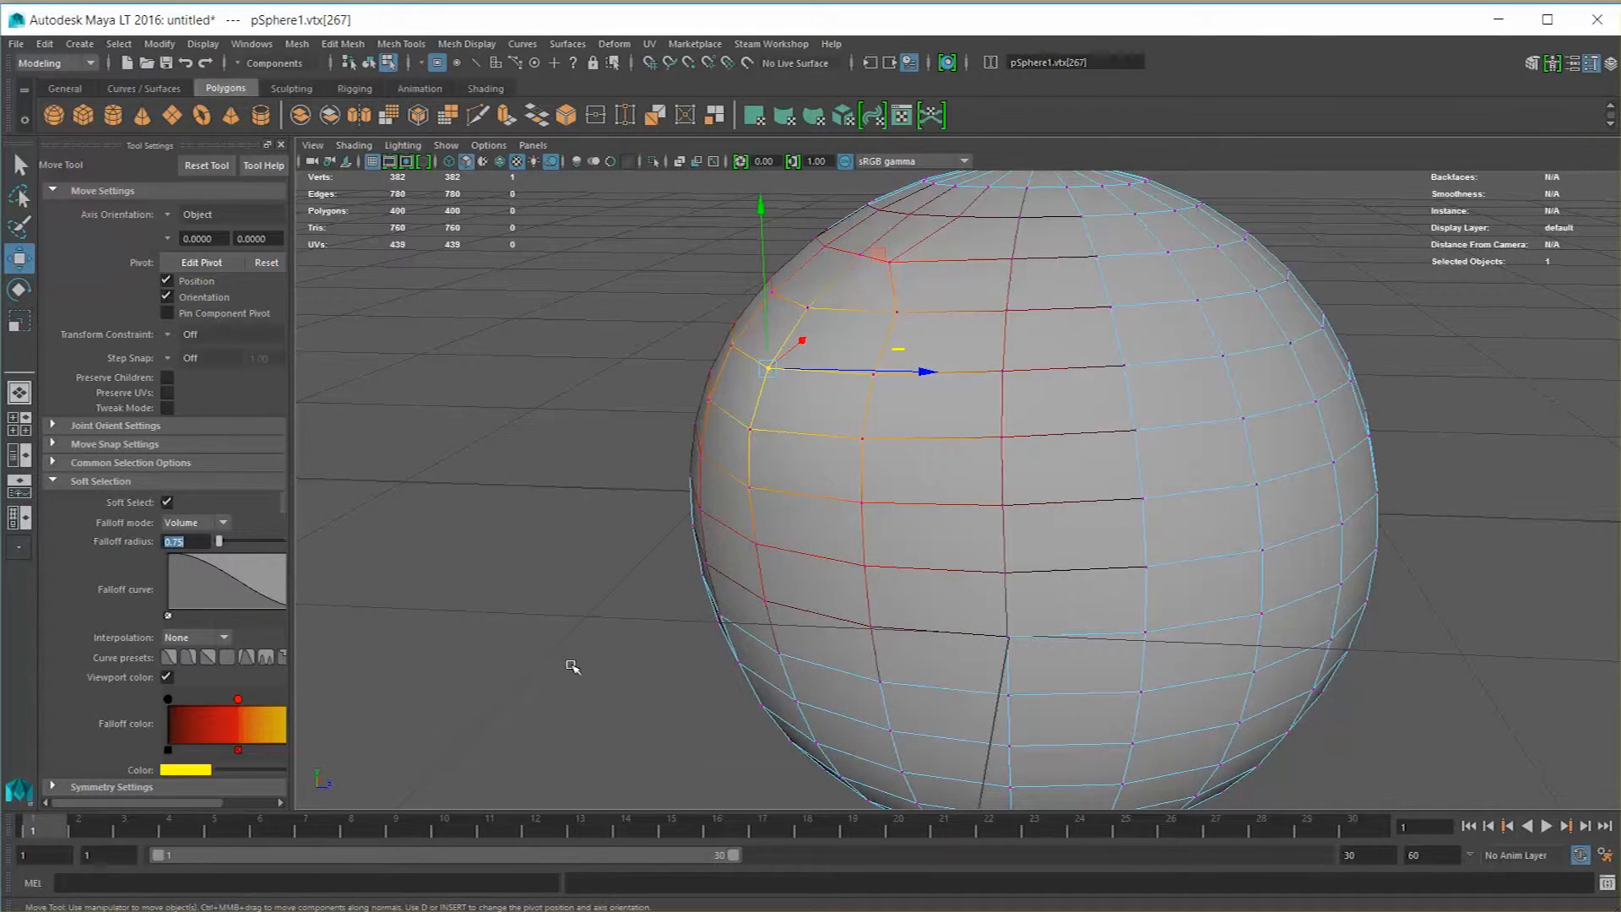
Push the soft-selected vertex deep into the sphere to form a large dent, and inspect the dent from both sides
alt+drag(572, 667, 530, 382)
alt+drag(658, 291, 1216, 434)
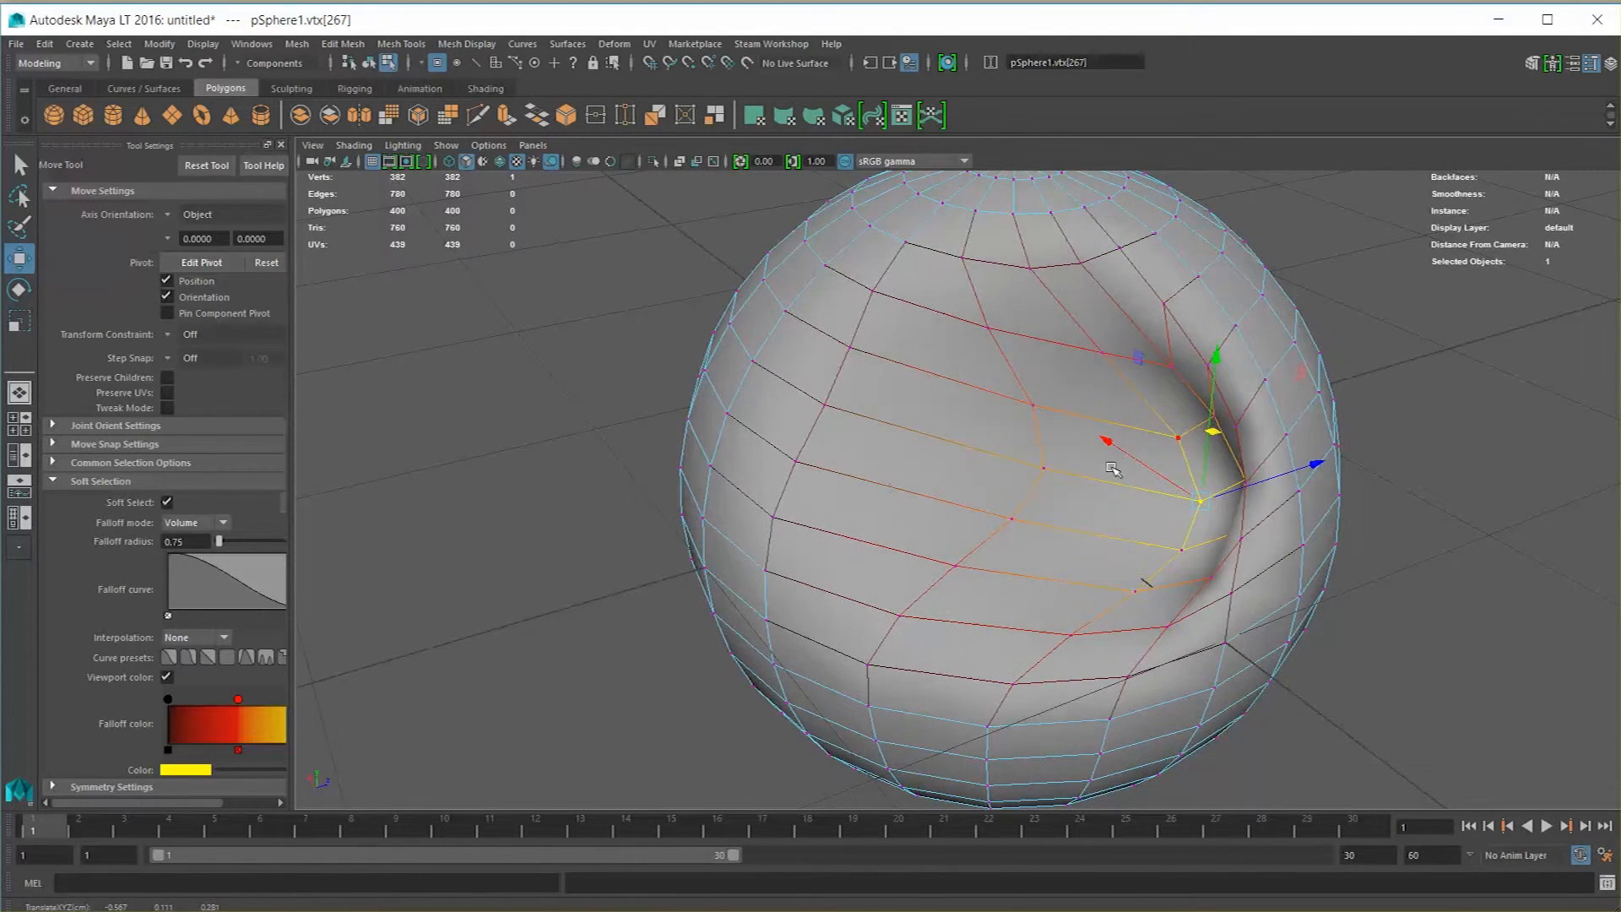
alt+drag(1114, 470, 1090, 466)
alt+drag(470, 482, 971, 328)
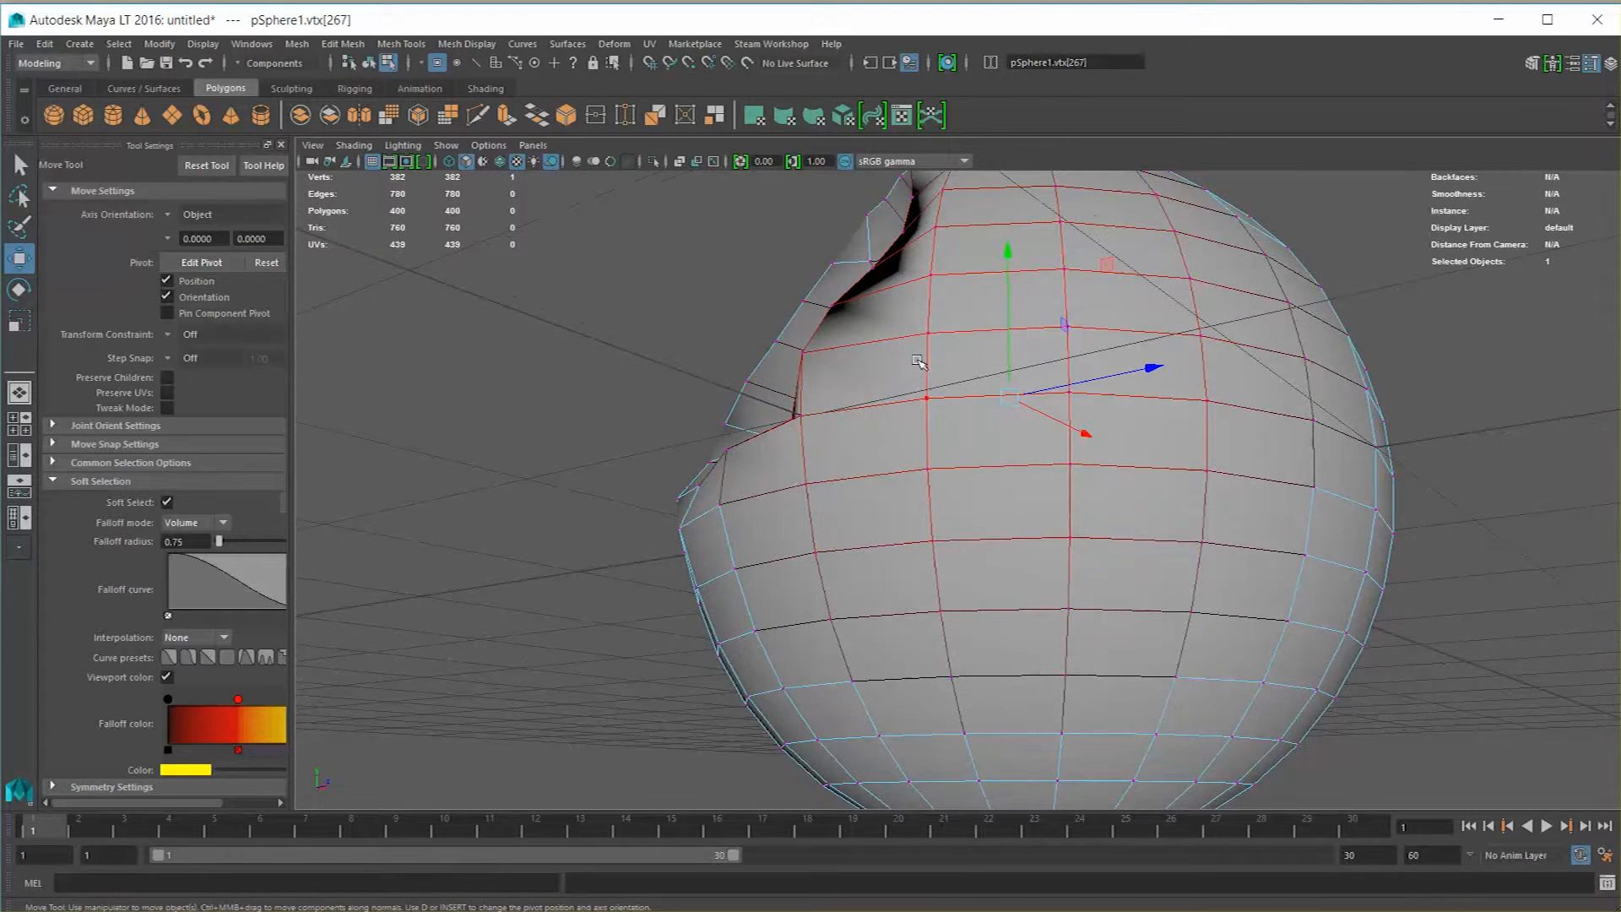
alt+drag(1017, 537, 1001, 417)
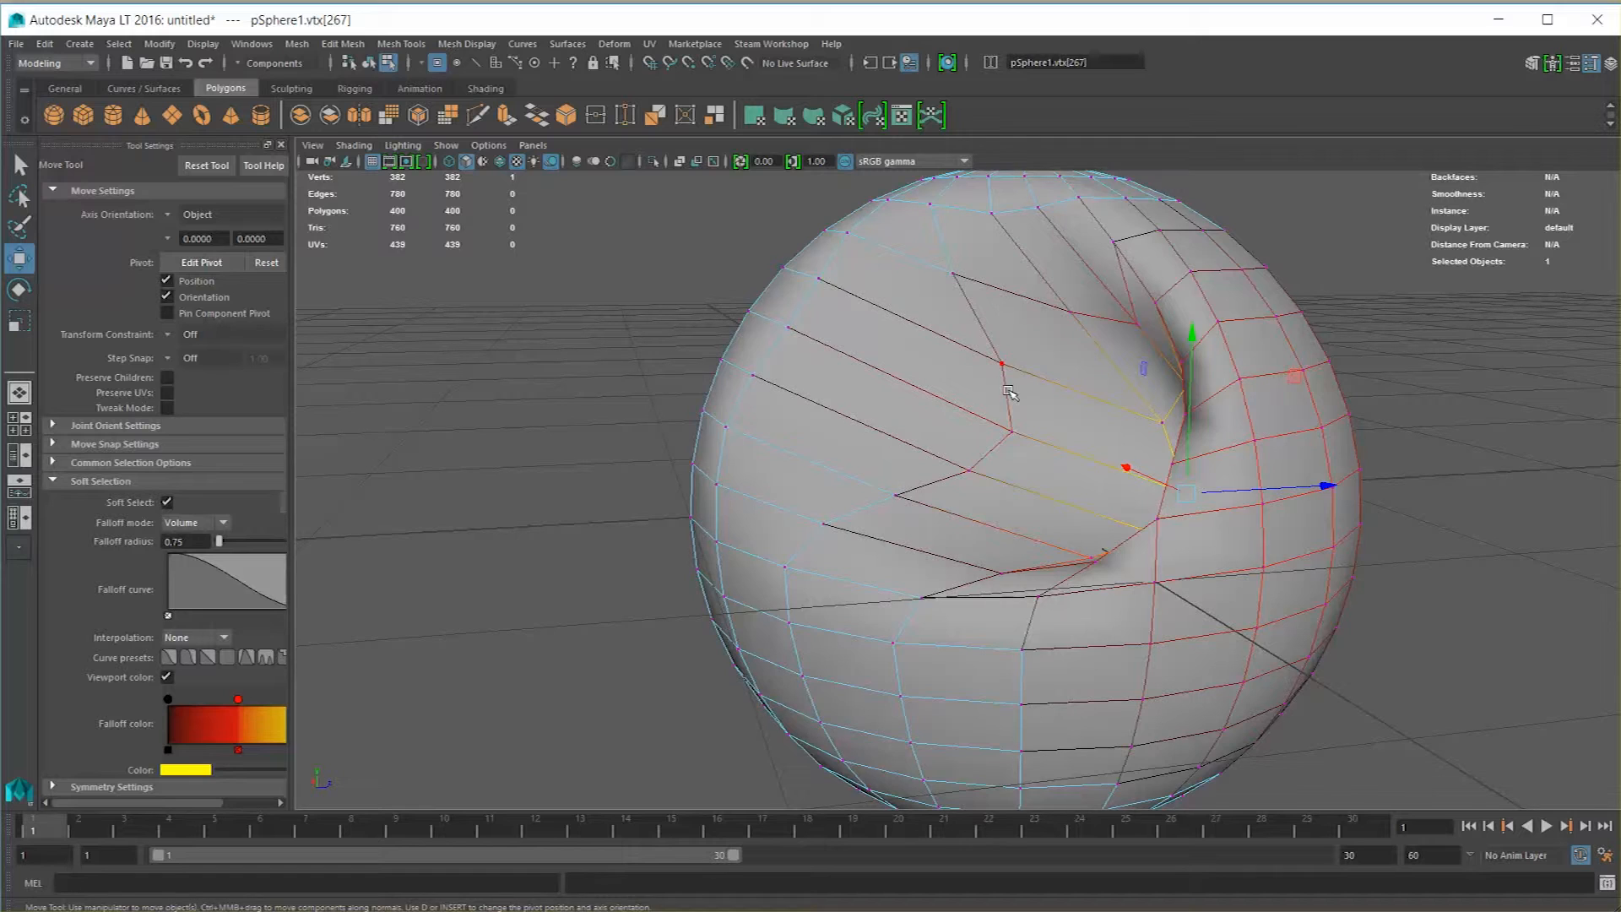
alt+drag(1017, 385, 1120, 584)
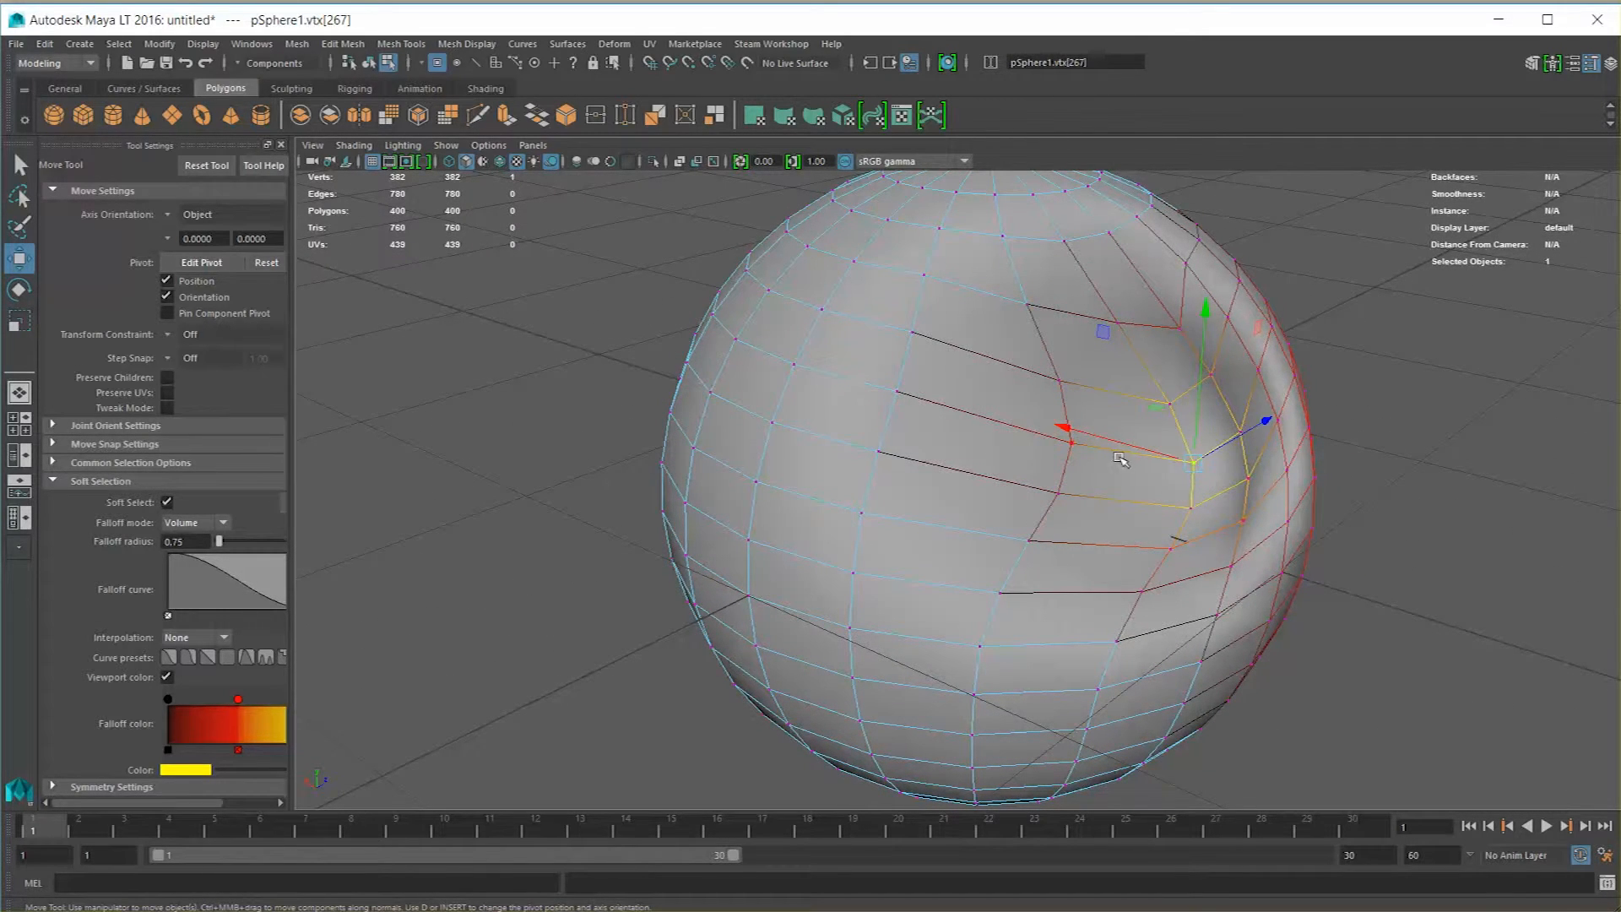
drag(1154, 407, 970, 372)
key(ctrl+z)
Switch the falloff mode to Surface and compare which vertices are affected around the dent and behind it
click(225, 522)
click(193, 554)
alt+drag(1157, 499, 1221, 520)
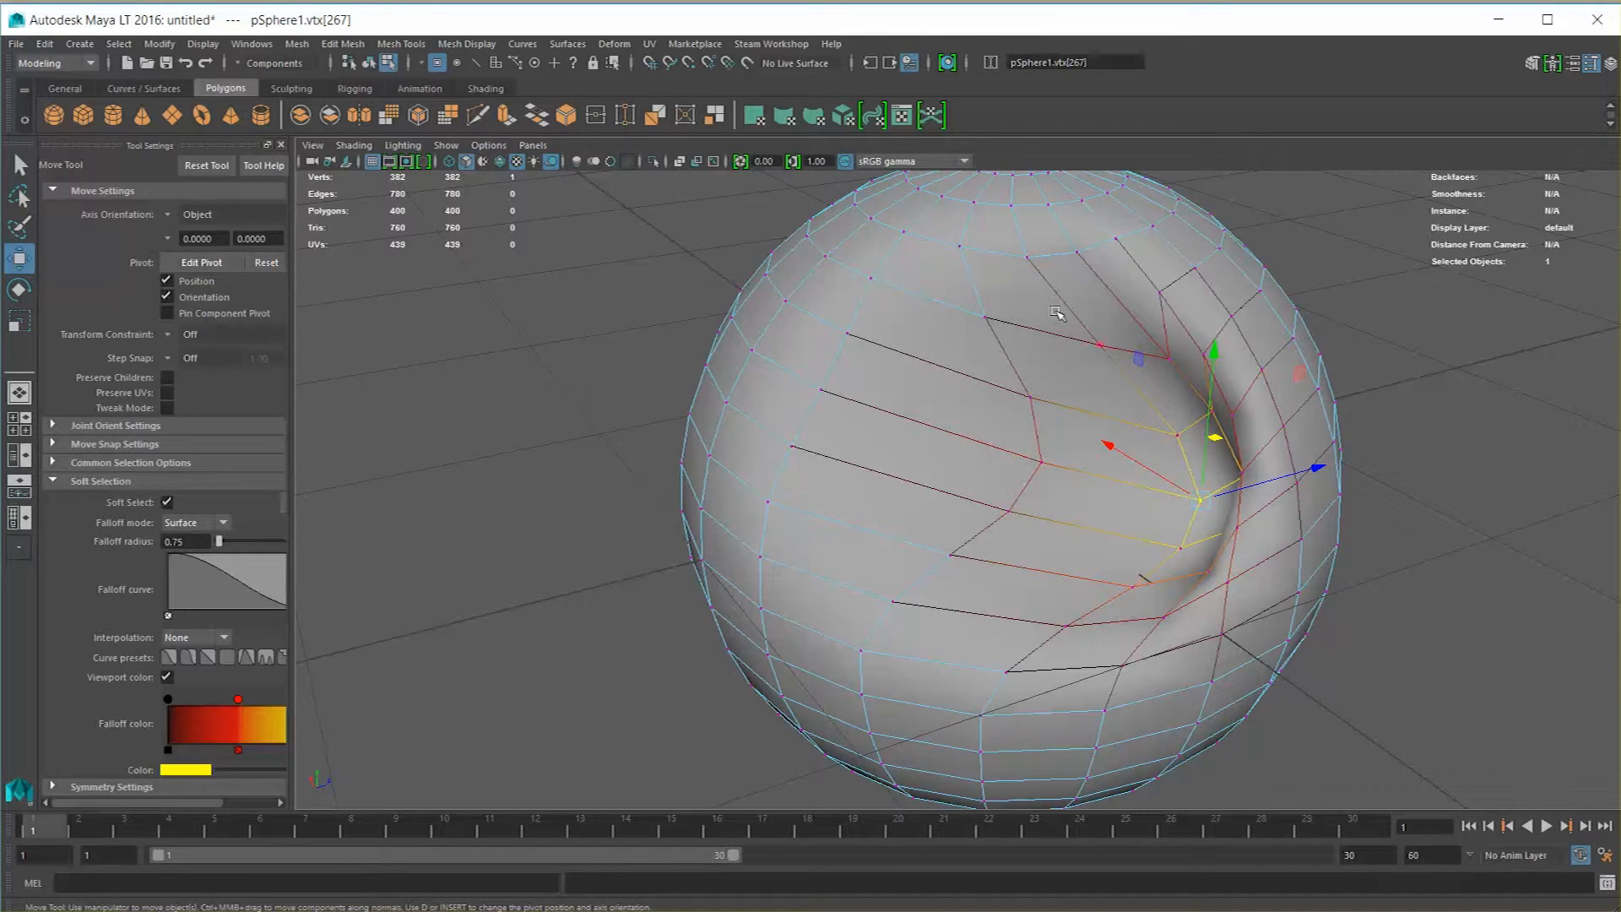
alt+drag(1167, 449, 1082, 490)
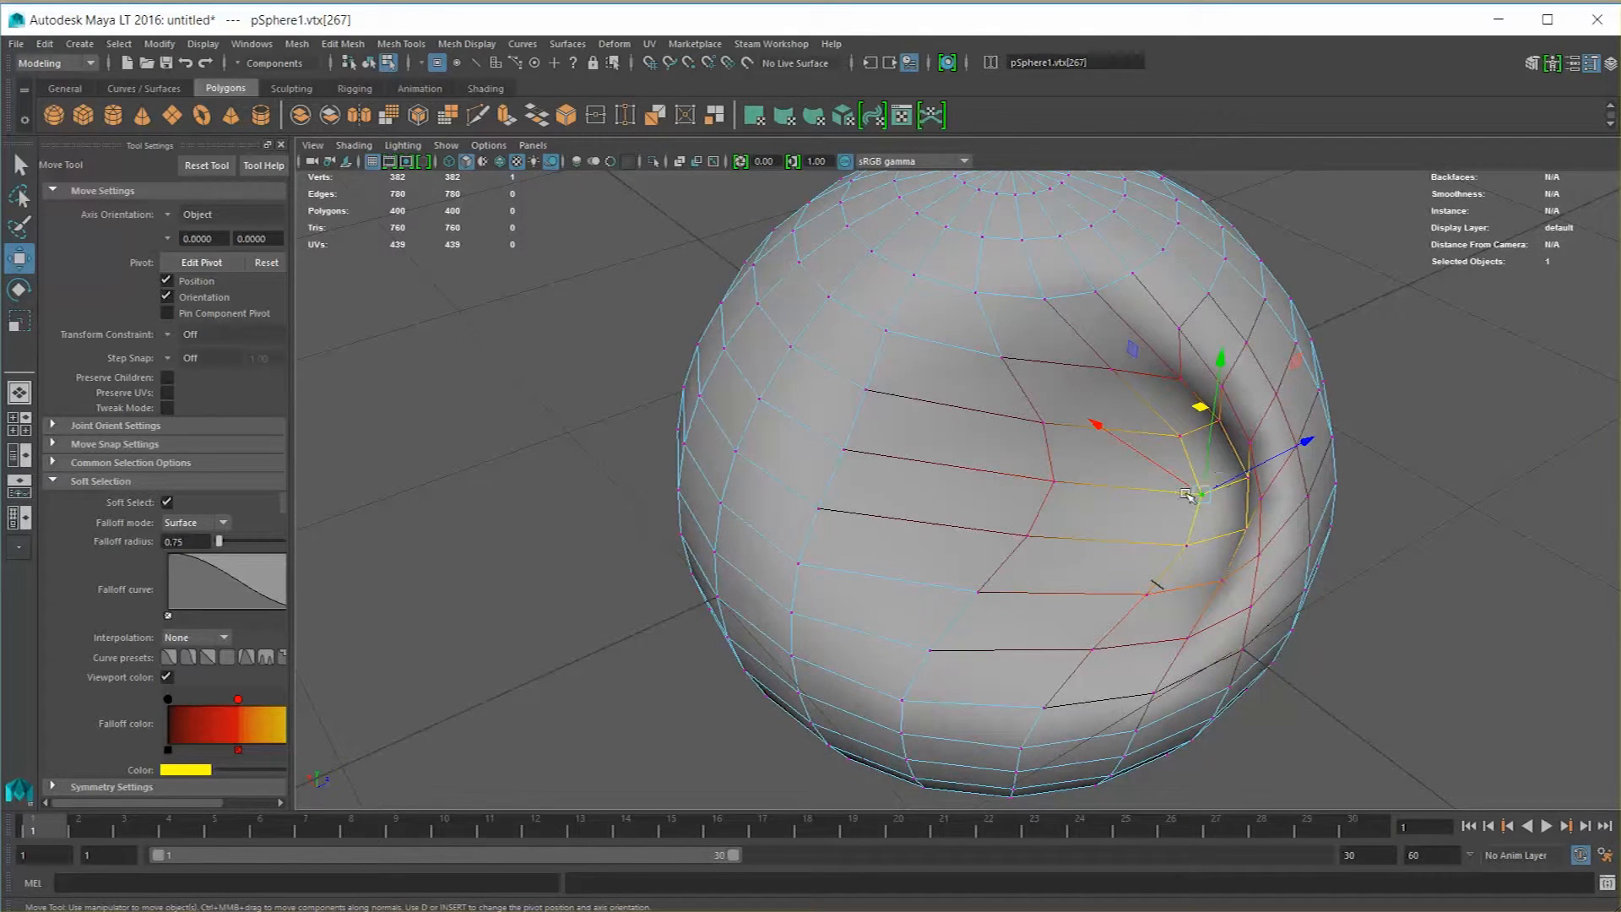
alt+drag(1320, 347, 1115, 520)
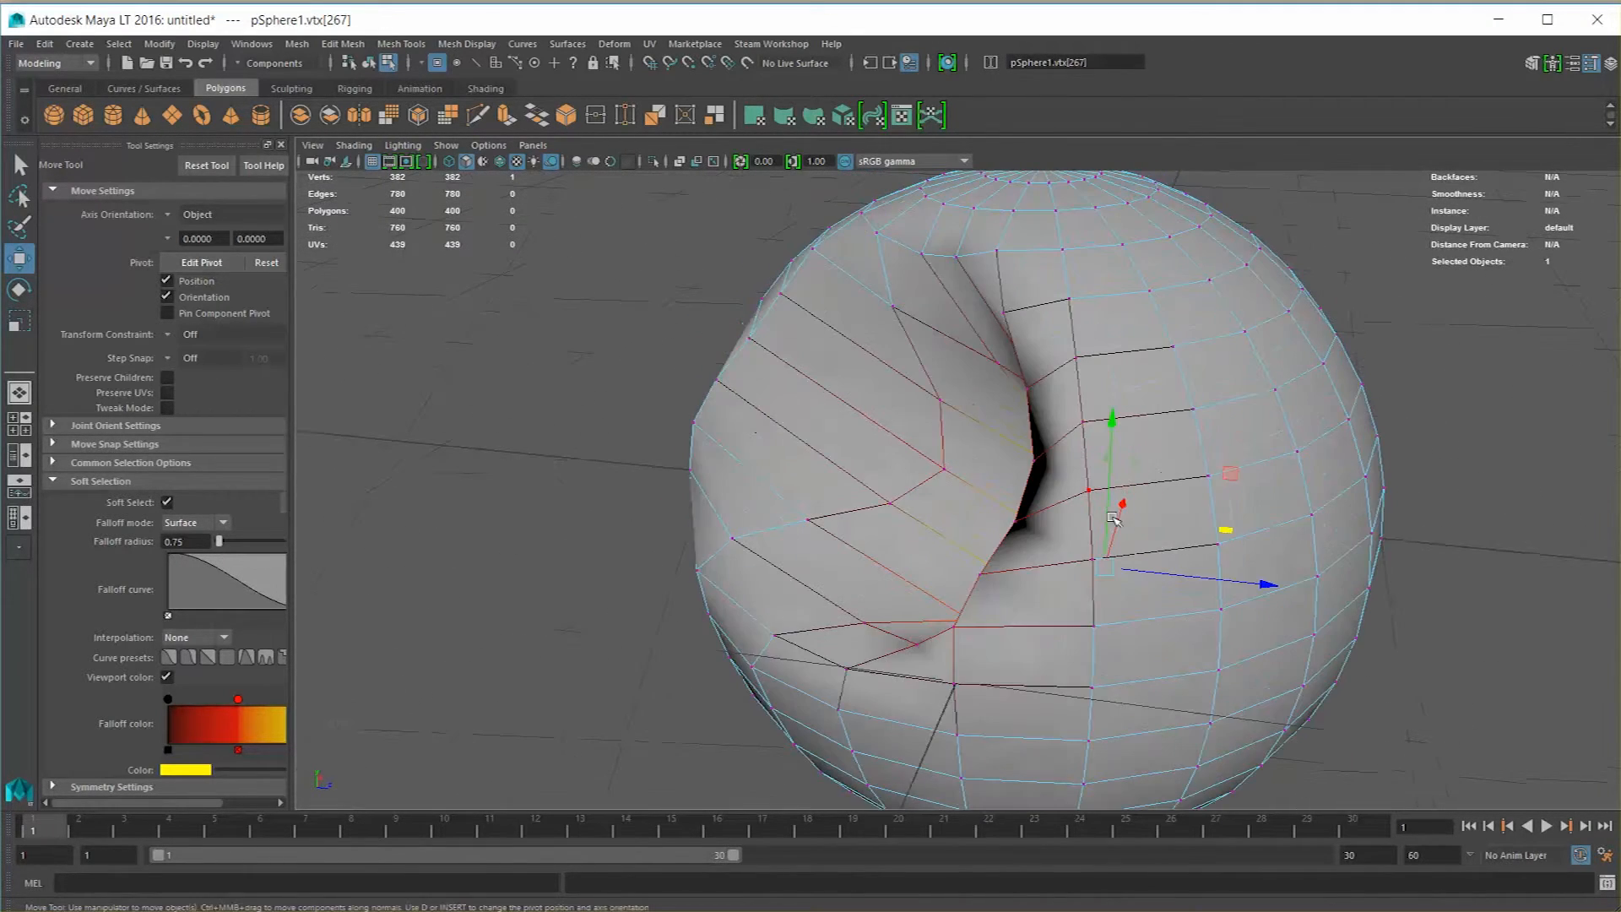
alt+drag(1218, 545, 1047, 538)
alt+drag(834, 507, 878, 530)
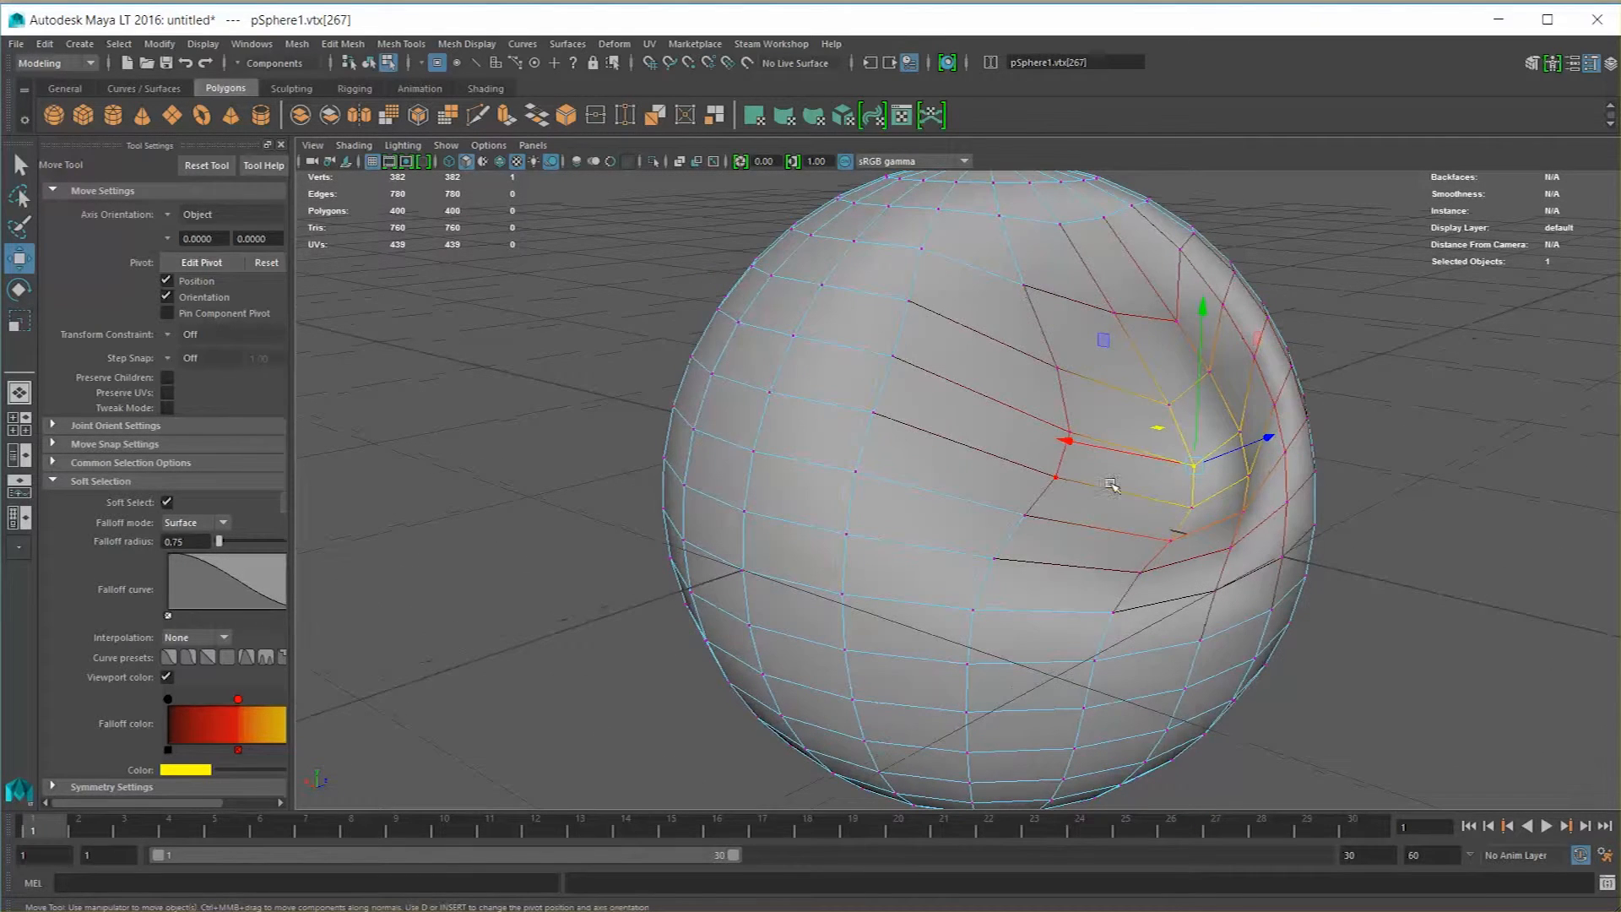
alt+drag(1249, 422, 1106, 415)
alt+drag(929, 397, 985, 487)
Try moving the dent's soft-selected vertex further with the Surface falloff
drag(1211, 561, 954, 506)
key(ctrl+z)
key(ctrl+z)
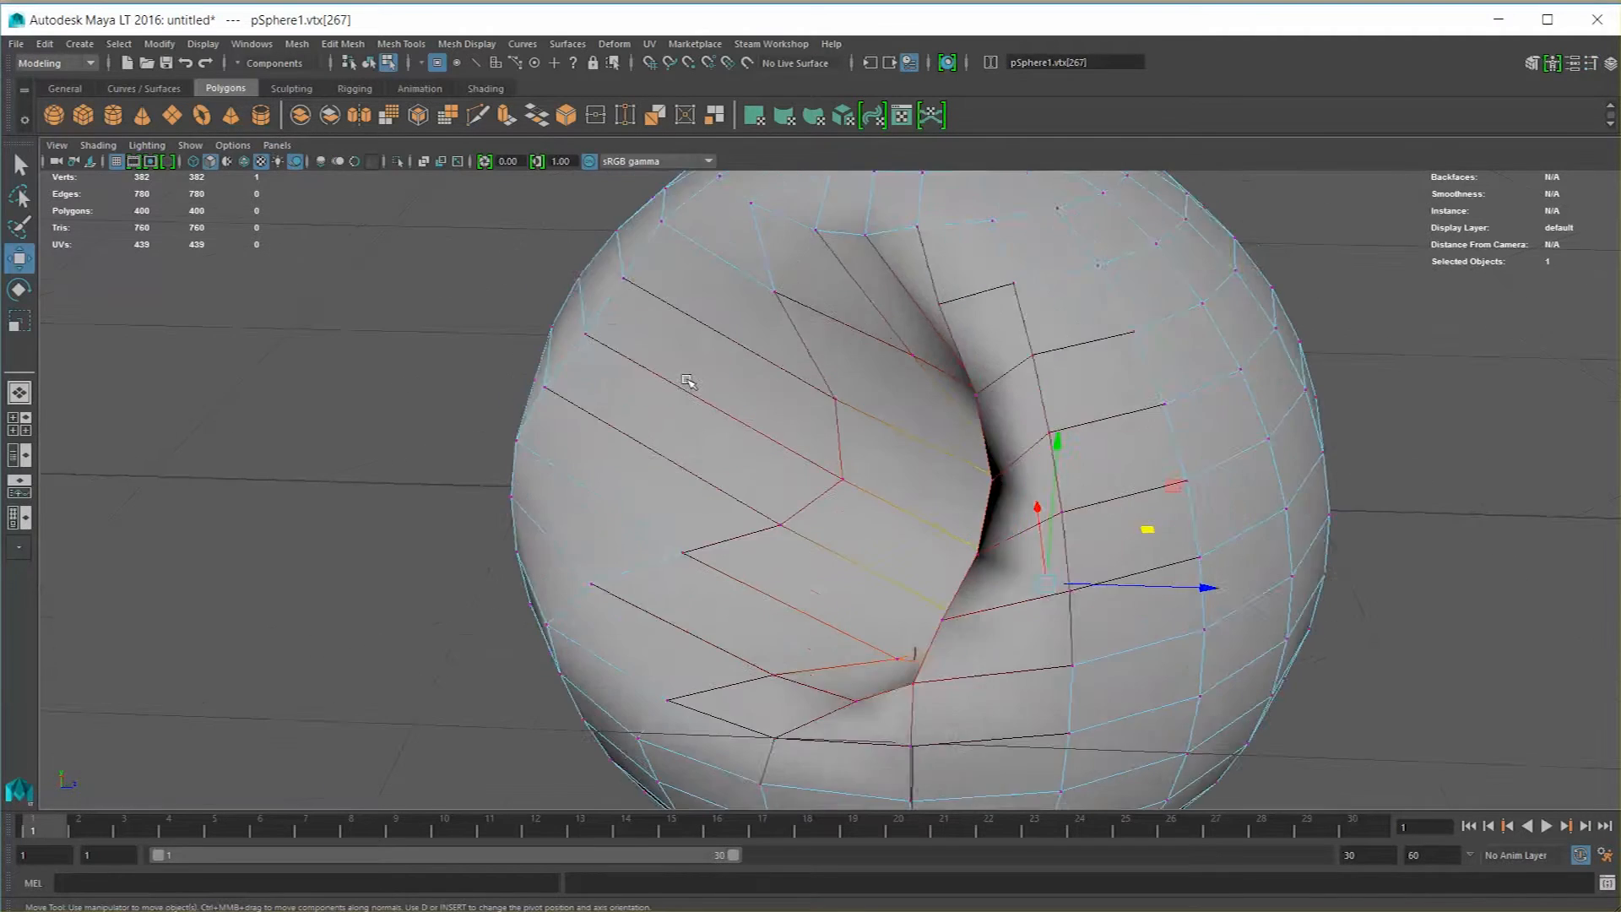
Return to object selection, delete the dented sphere and create a polygon cube
scroll(689, 388, down, 3)
key(F8)
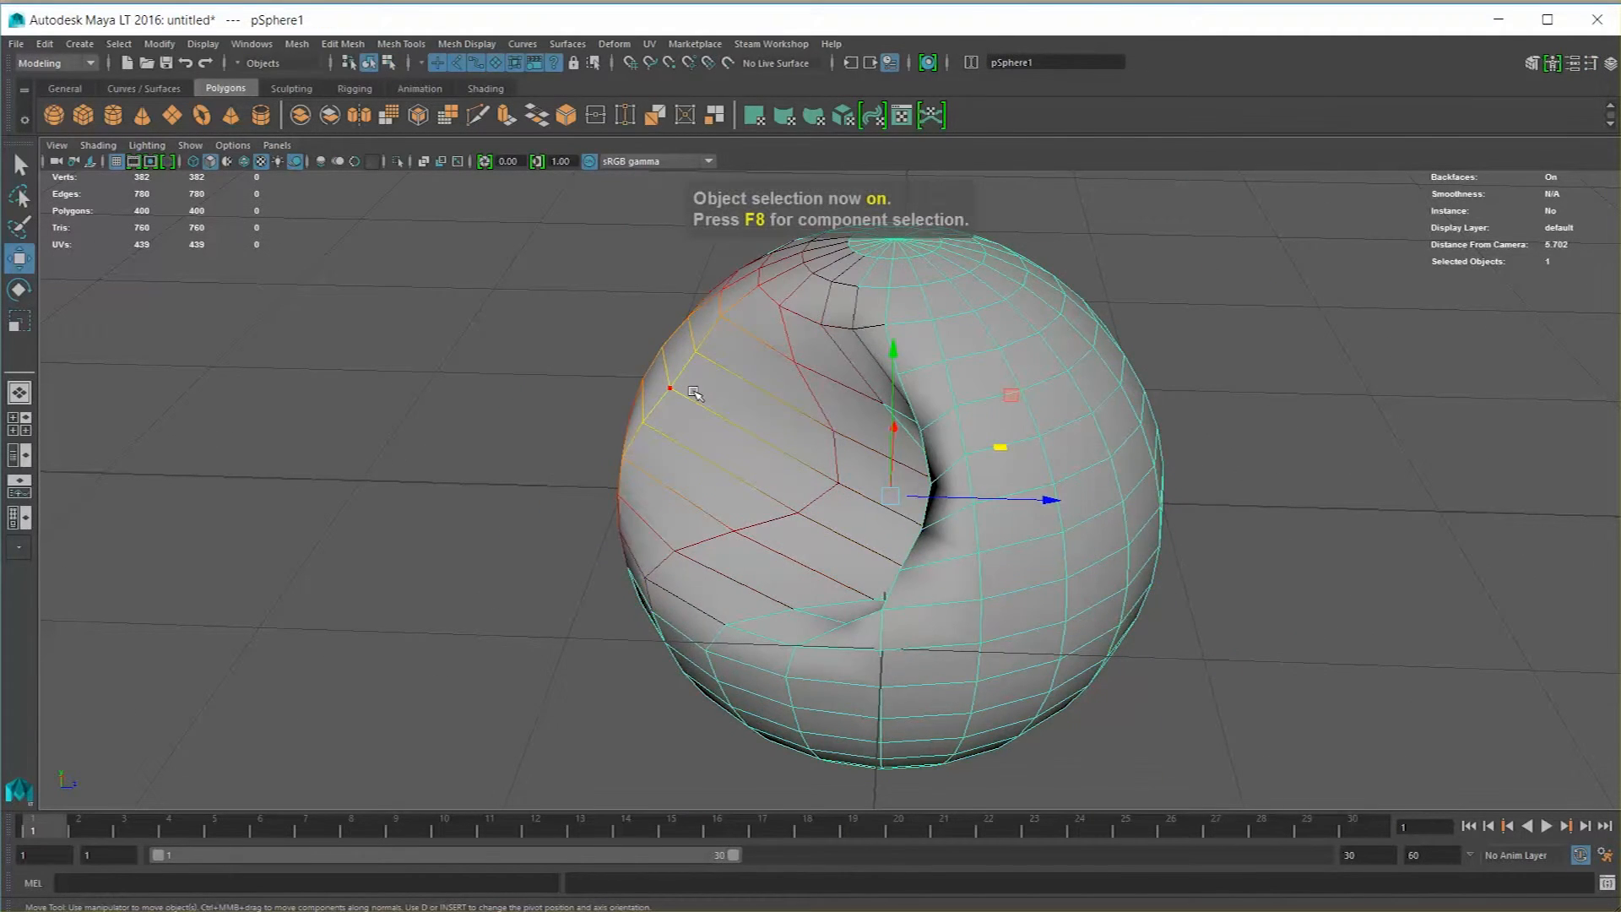
key(Delete)
click(83, 114)
Select one top edge of the cube in edge mode and turn off Soft Select in the Move tool's settings
alt+drag(1093, 497, 738, 458)
right_click(757, 425)
right_drag(758, 425, 763, 388)
click(826, 351)
alt+drag(903, 407, 790, 427)
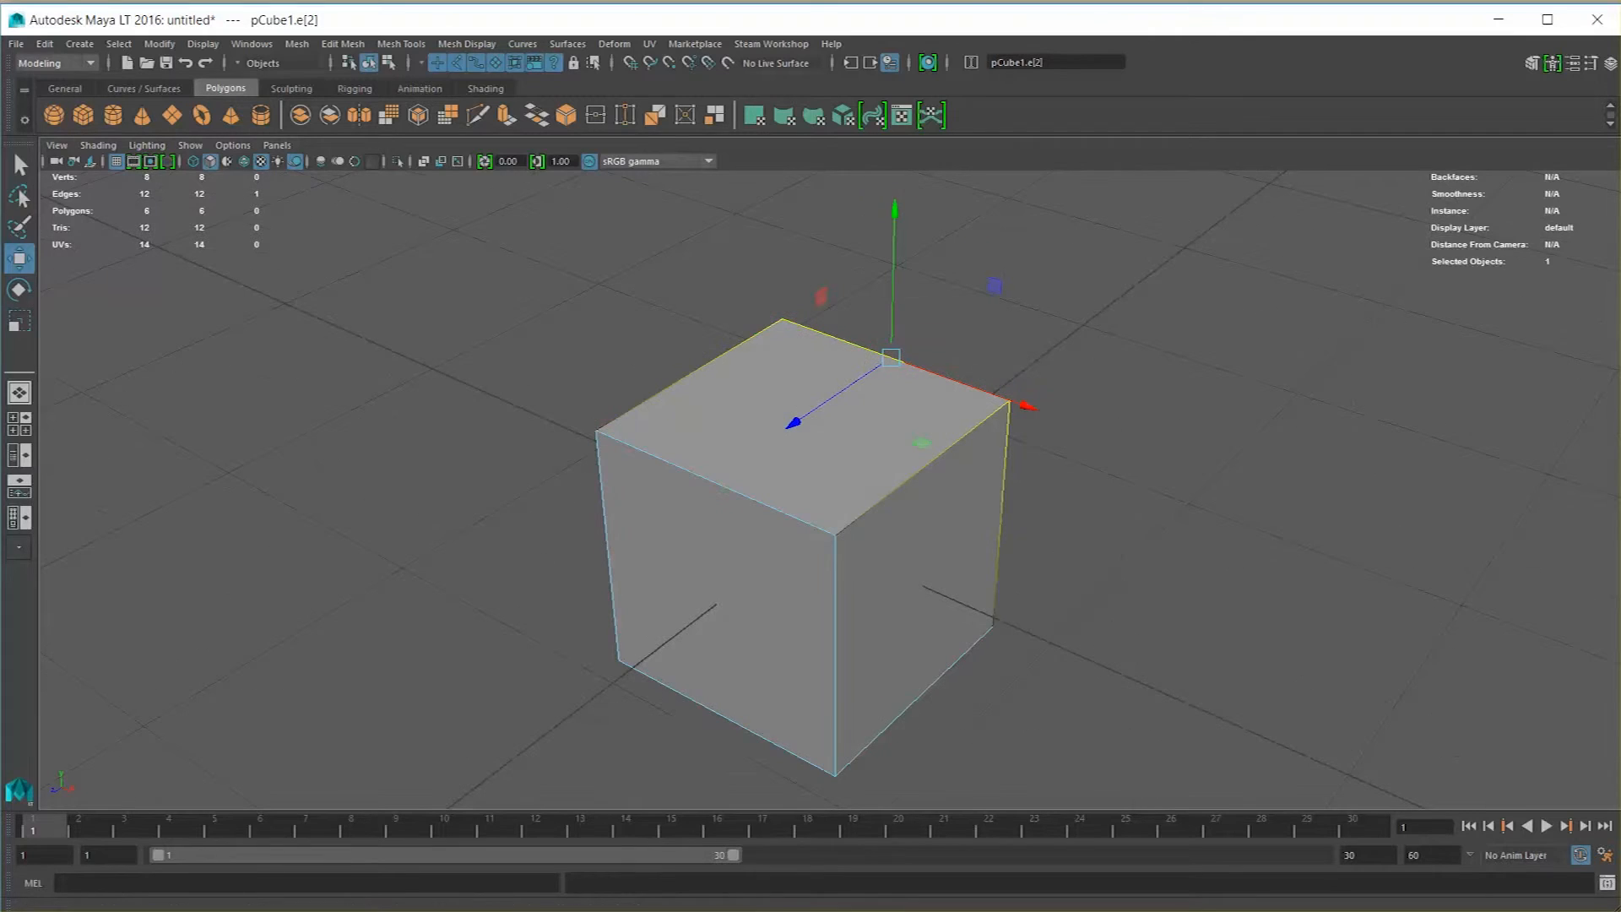
double_click(19, 257)
click(167, 502)
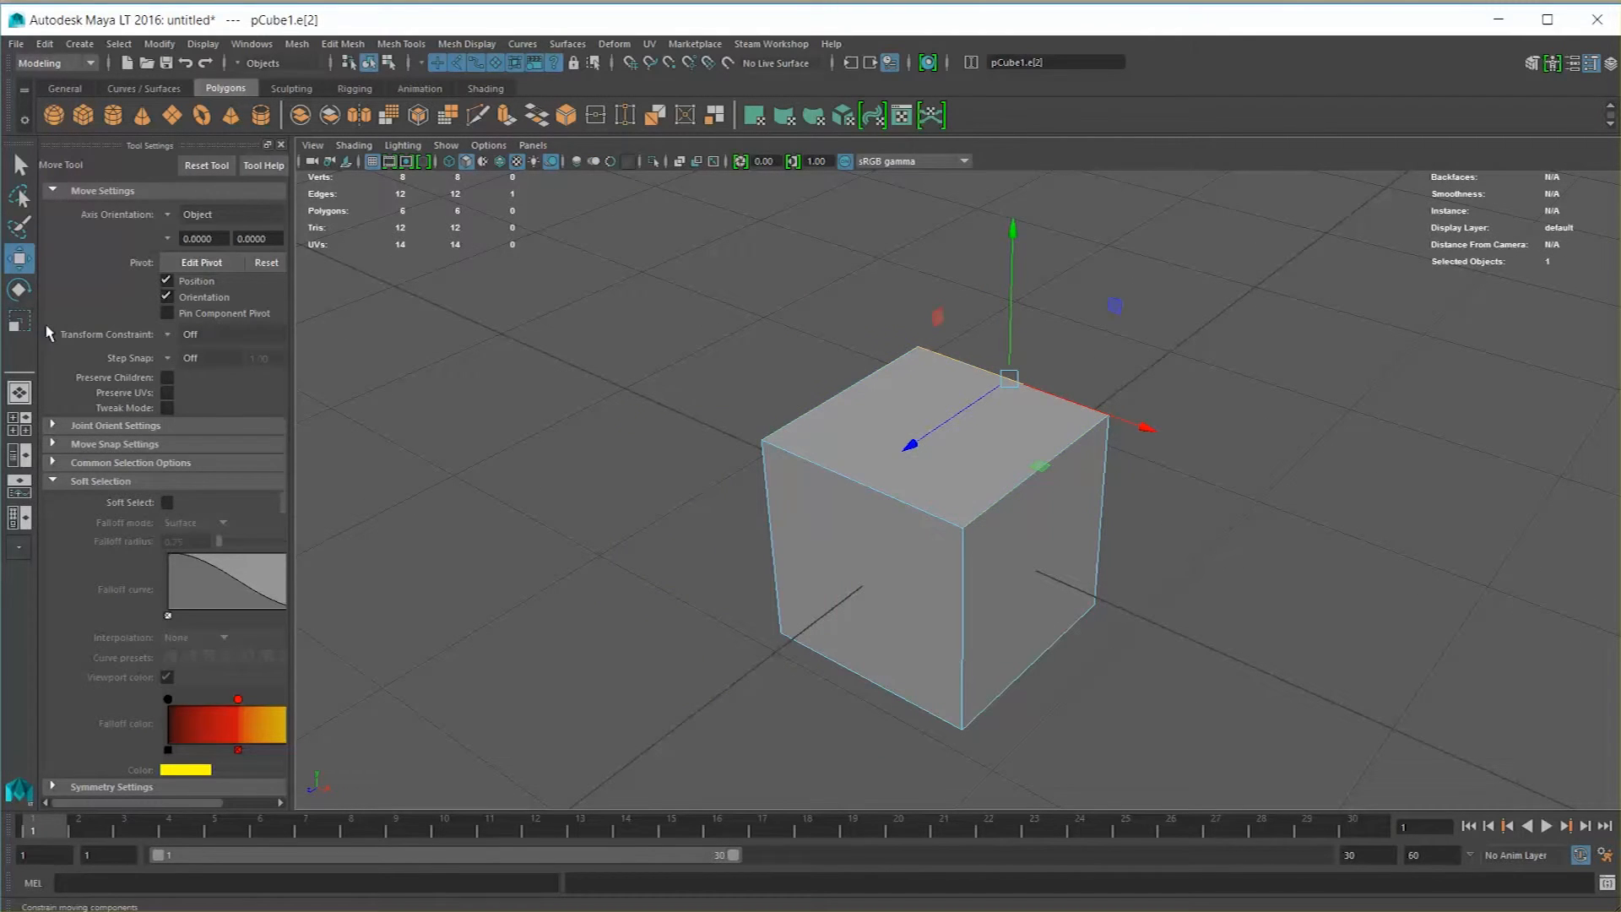
Try moving the selected top edge of the cube vertically and along Z
alt+drag(713, 450, 754, 459)
mouse_move(1031, 254)
mouse_down()
mouse_move(1031, 225)
mouse_move(1016, 304)
mouse_move(1009, 258)
mouse_up()
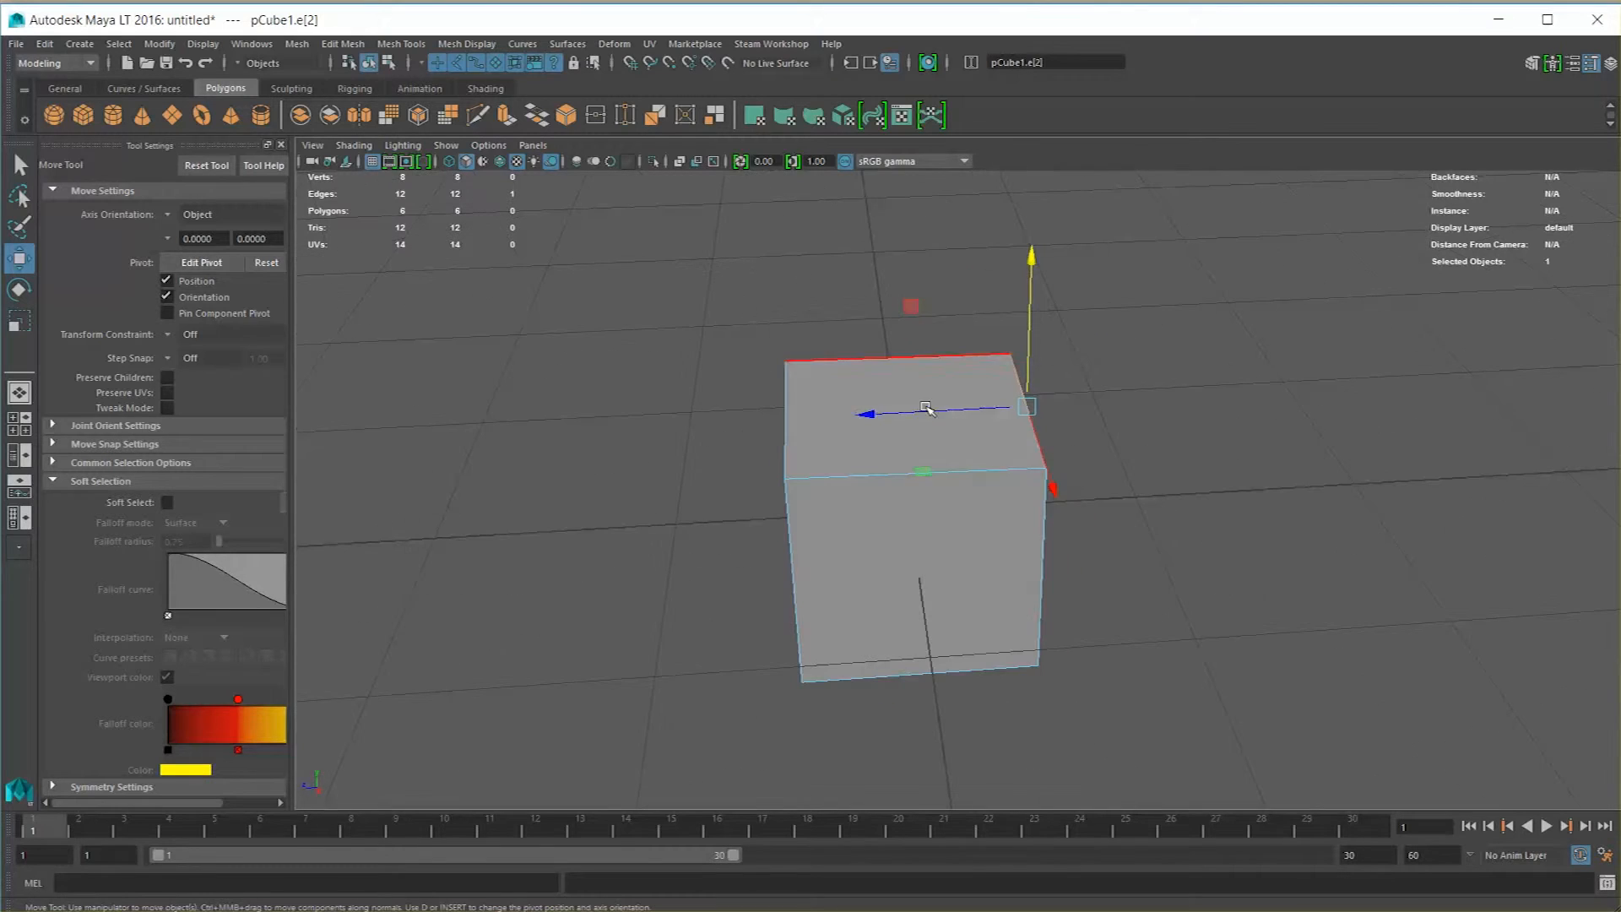
drag(868, 414, 764, 421)
key(ctrl+z)
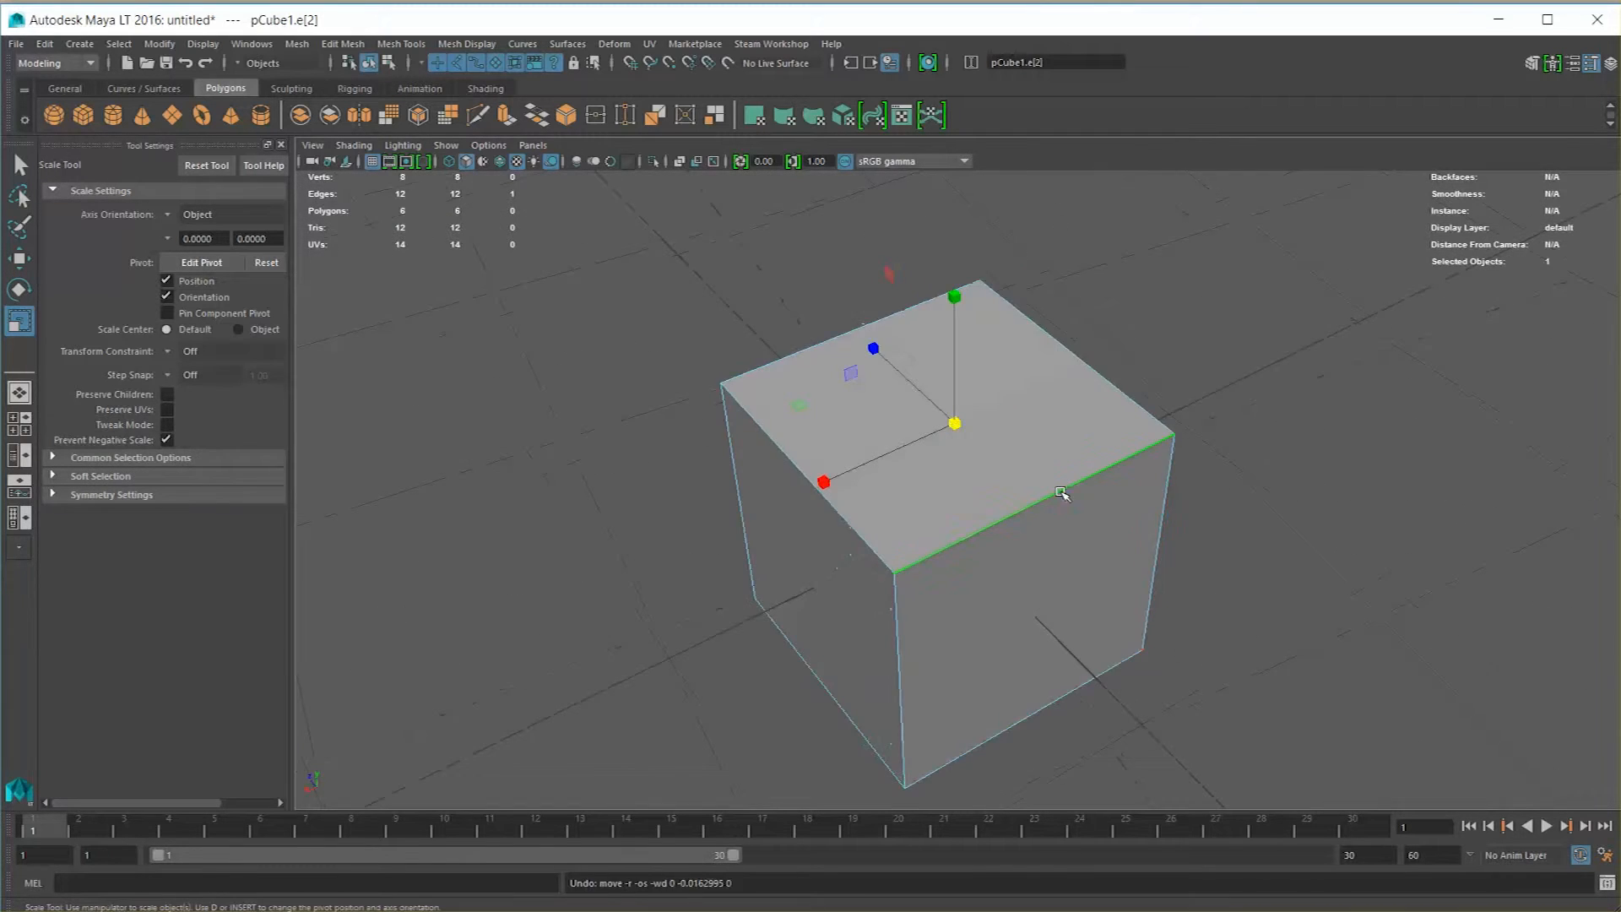
Select the cube's rear top edge and scale it down along X so the top face tapers toward the back
alt+drag(1061, 493, 1119, 485)
click(1108, 387)
key(w)
click(1106, 395)
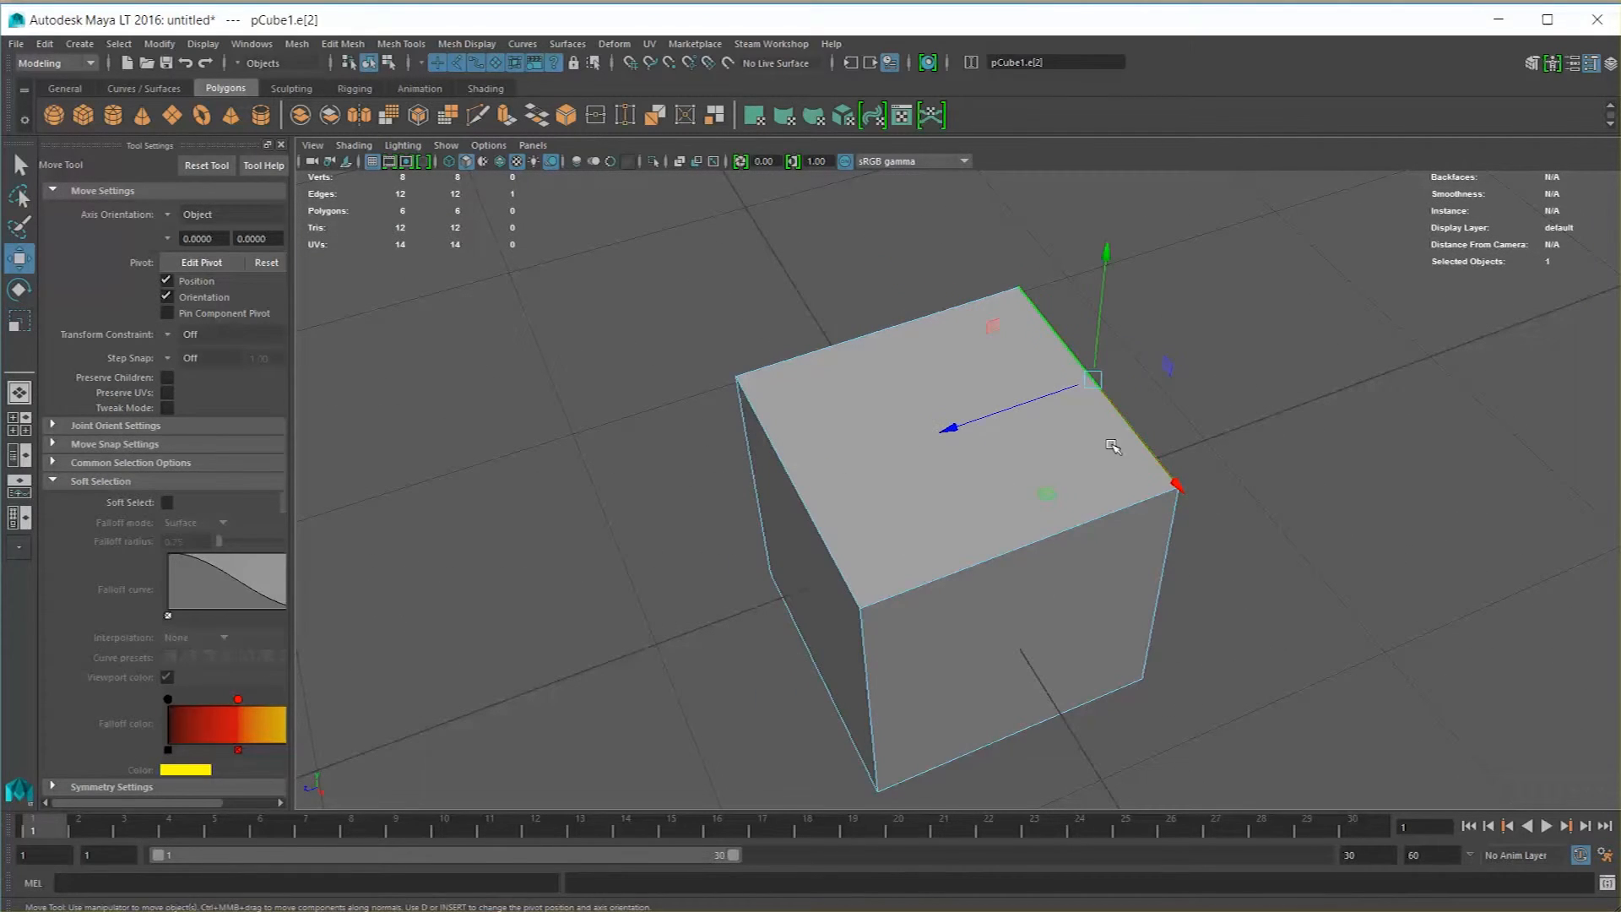
key(e)
key(r)
drag(1175, 480, 1122, 444)
Move one front top vertex of the cube along X in vertex mode, and try moving the opposite one inward
right_drag(835, 404, 736, 402)
click(758, 355)
alt+drag(758, 355, 920, 452)
key(w)
drag(912, 548, 988, 558)
click(1113, 573)
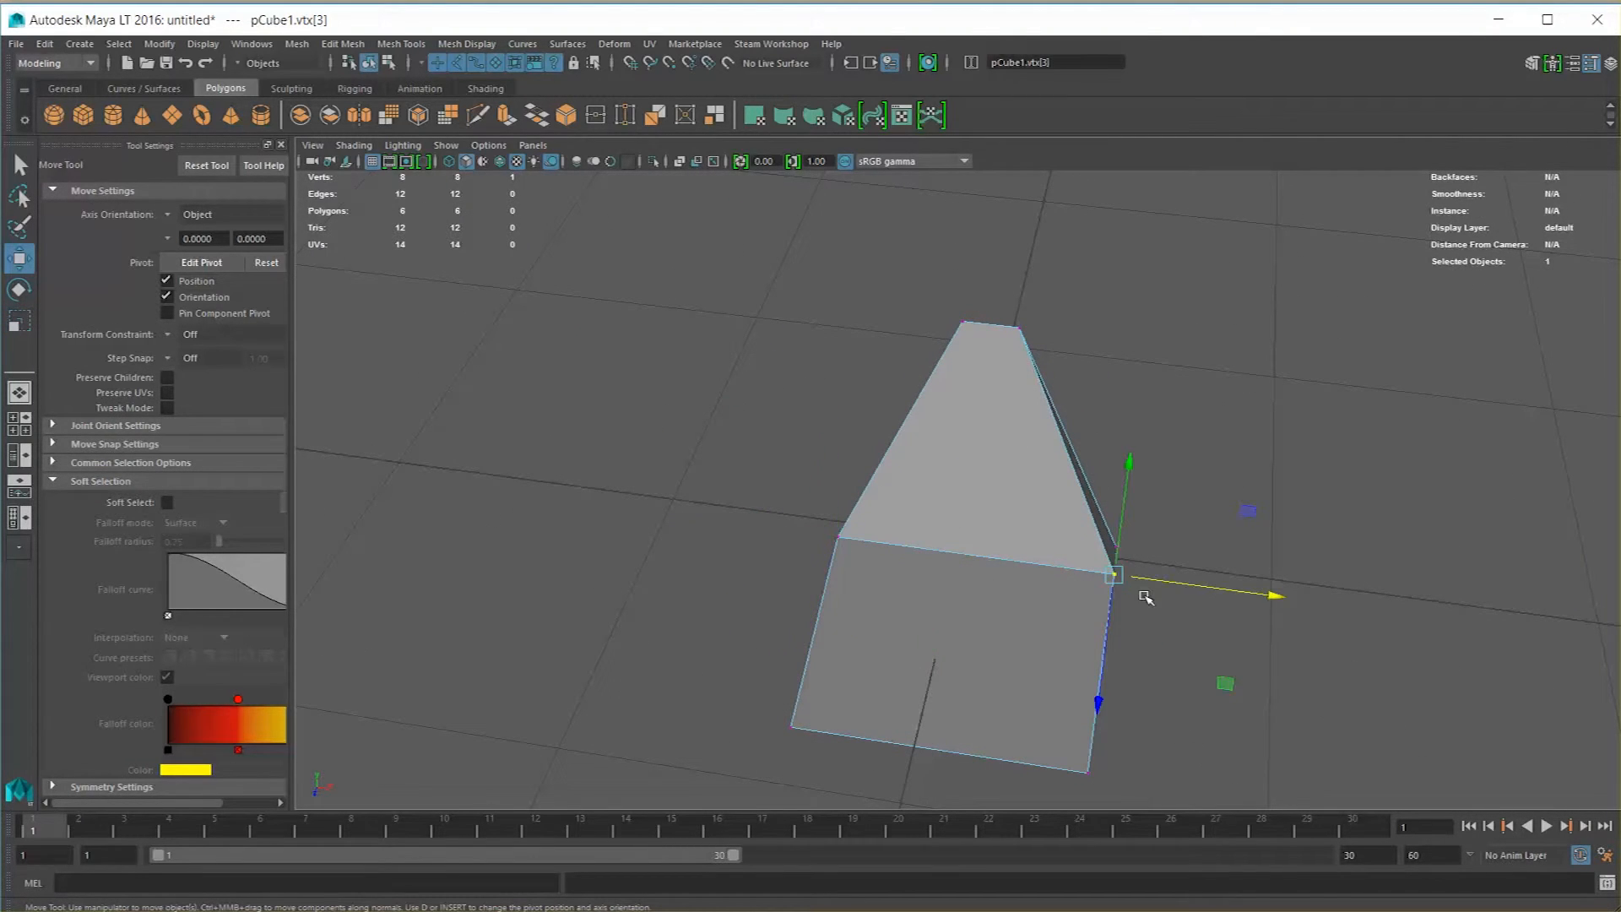
drag(1270, 598, 1002, 532)
key(ctrl+z)
Select the cube's front top edge in edge mode and scale it slightly wider along X
right_drag(1002, 530, 999, 475)
click(1019, 513)
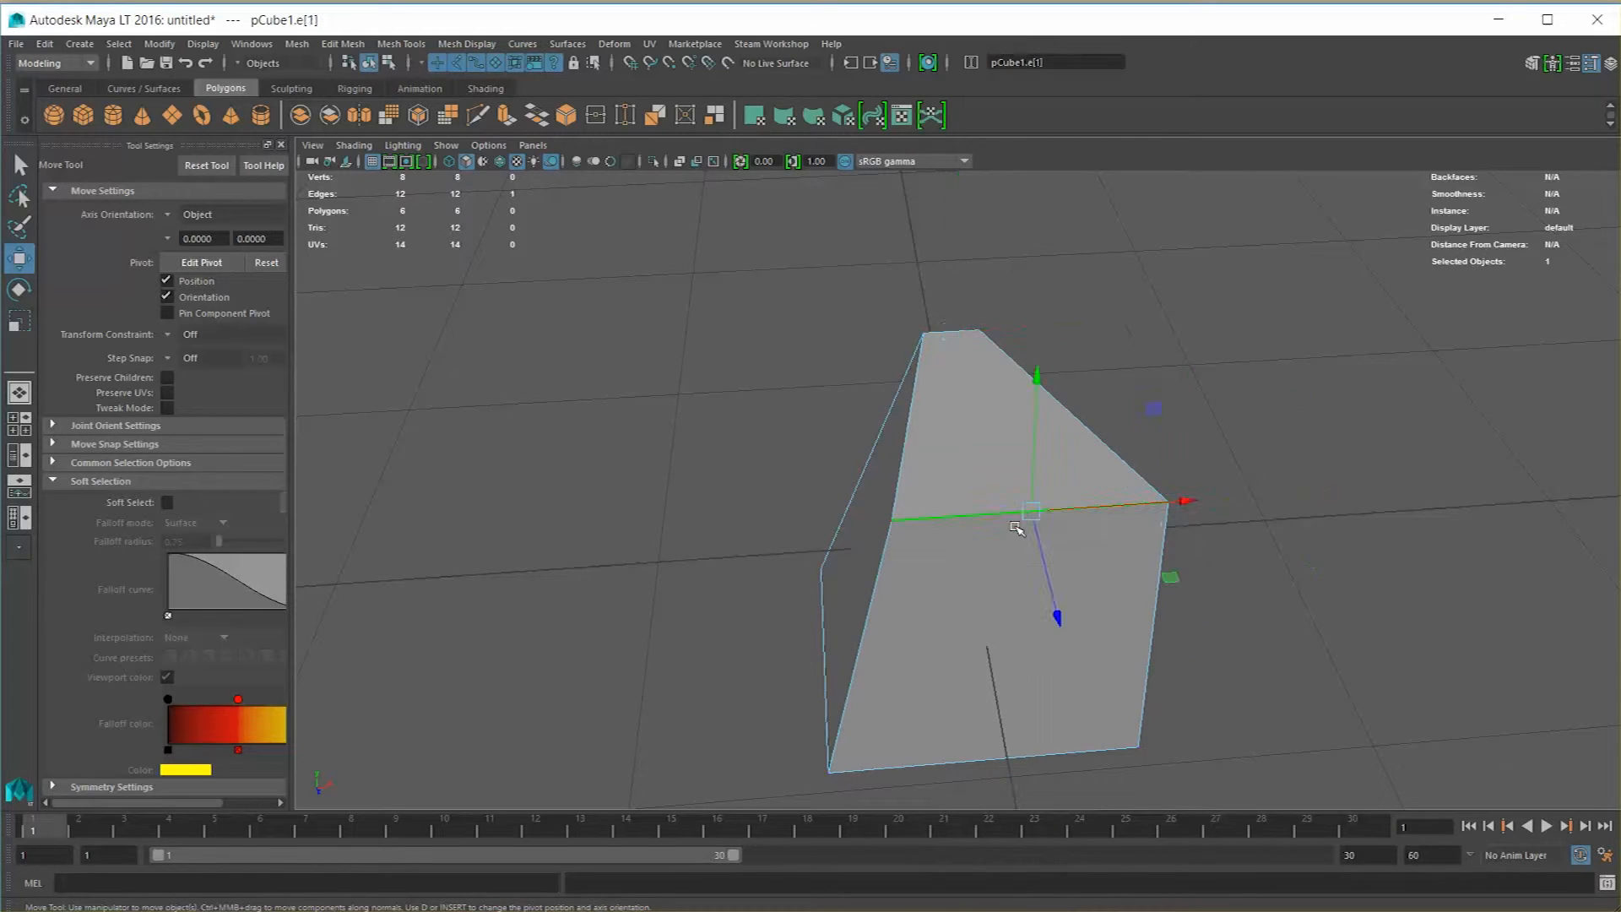
key(e)
key(r)
mouse_move(1178, 501)
mouse_down()
mouse_move(1110, 508)
mouse_move(1187, 509)
mouse_up()
key(q)
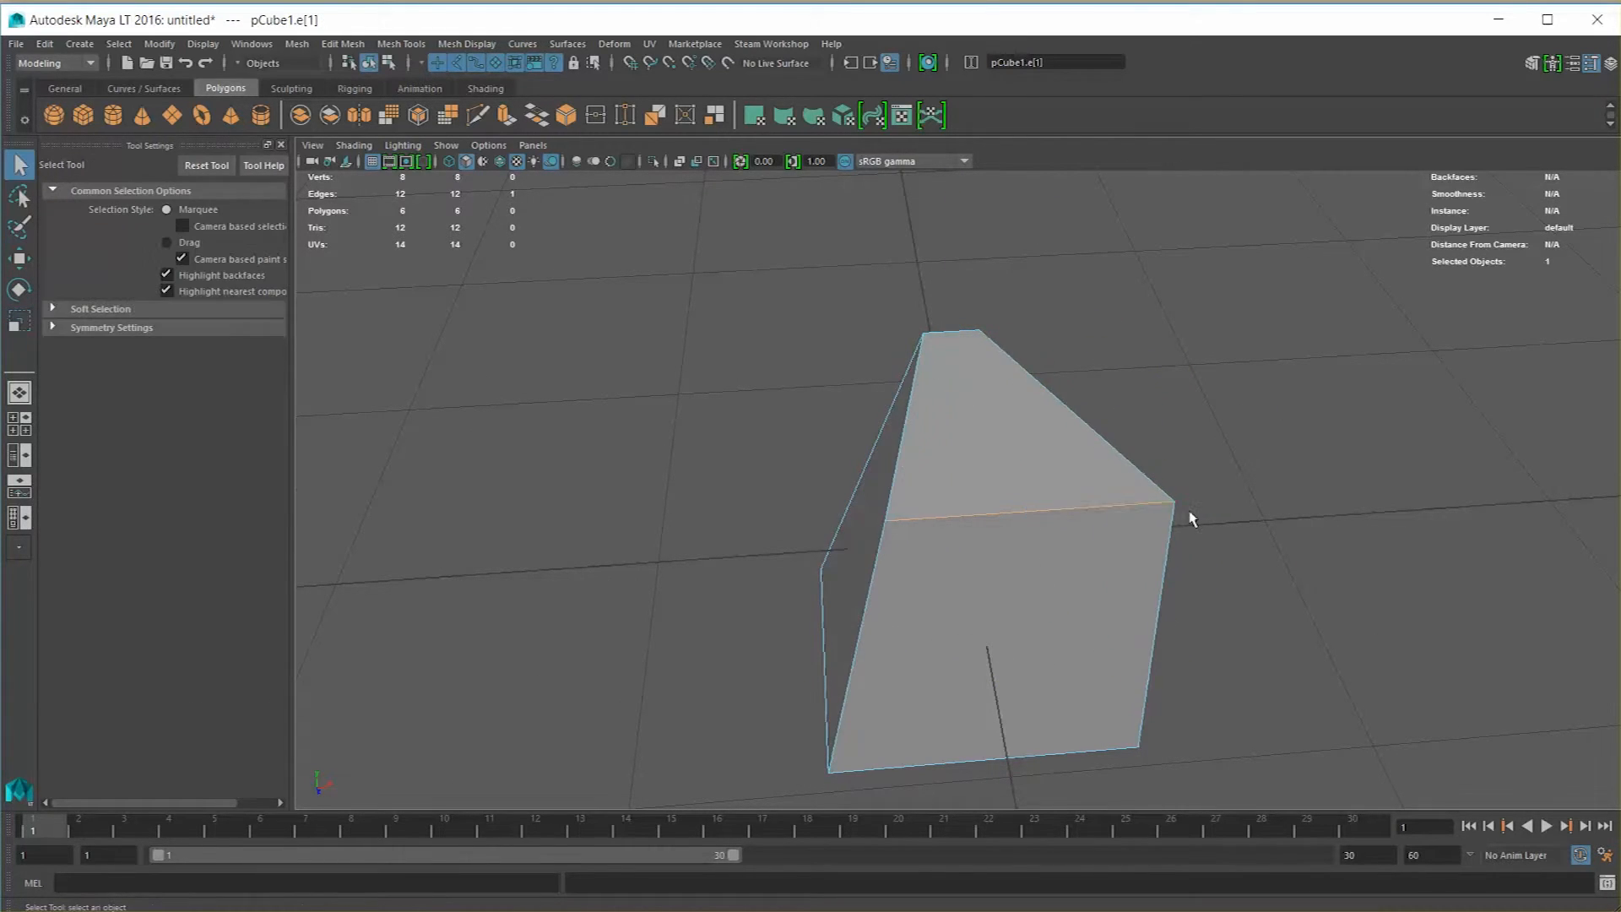
Scale the two front top vertices as a pair, and scale all four top vertices inward to taper the cube into a narrow top
alt+drag(944, 533, 849, 530)
right_drag(941, 521, 883, 517)
drag(744, 448, 866, 535)
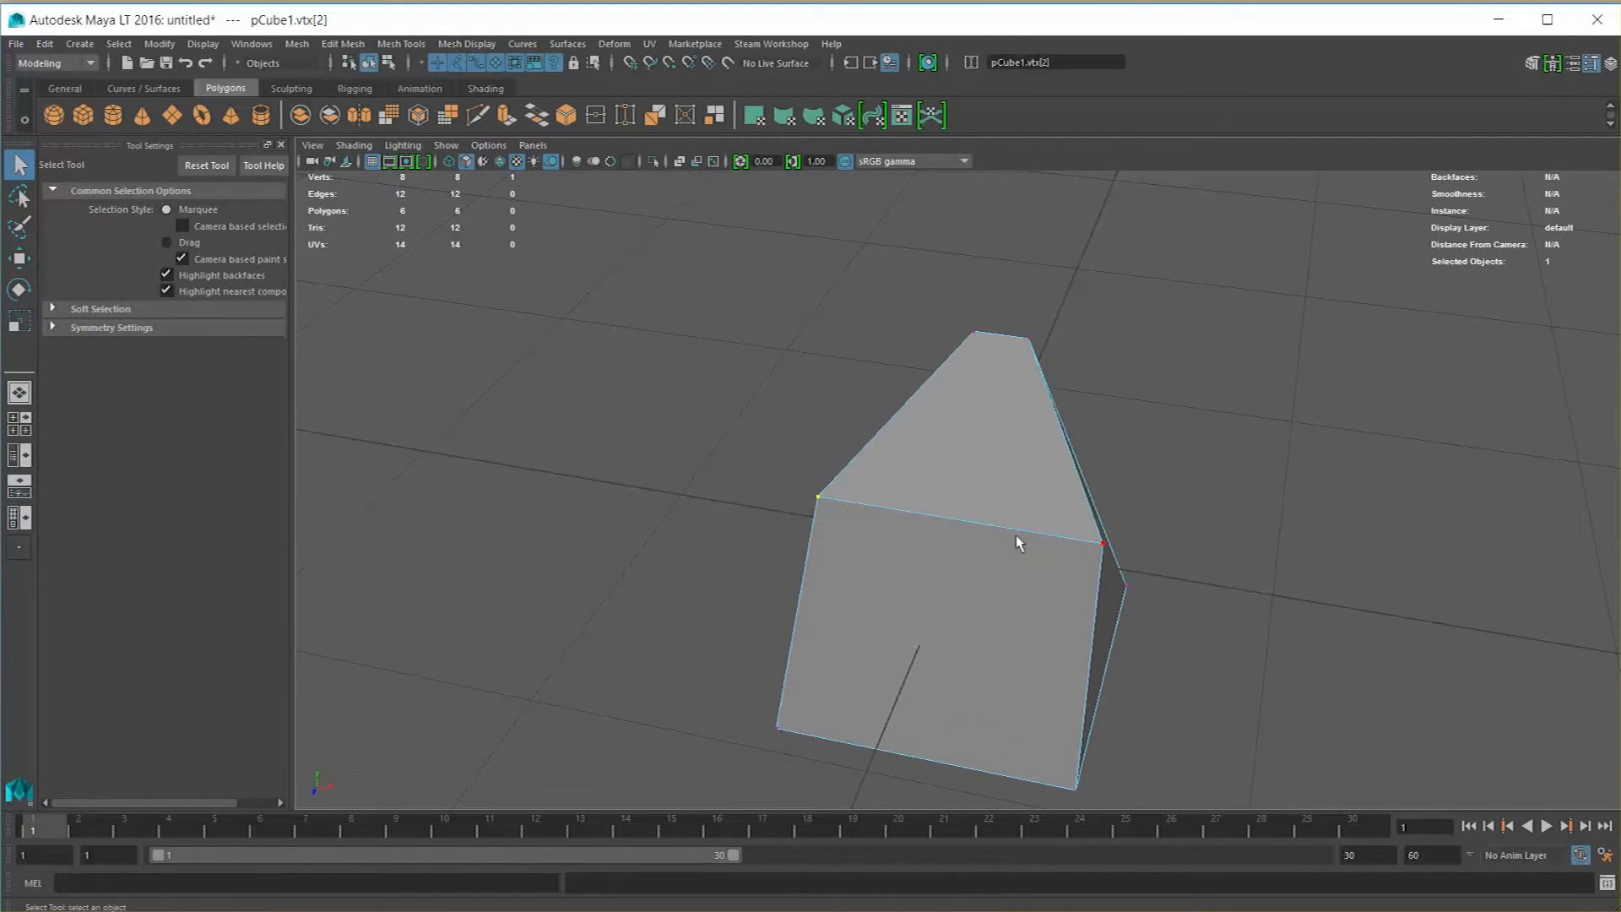
shift+drag(1115, 559, 1191, 557)
key(r)
drag(1190, 558, 1251, 566)
drag(554, 289, 1282, 467)
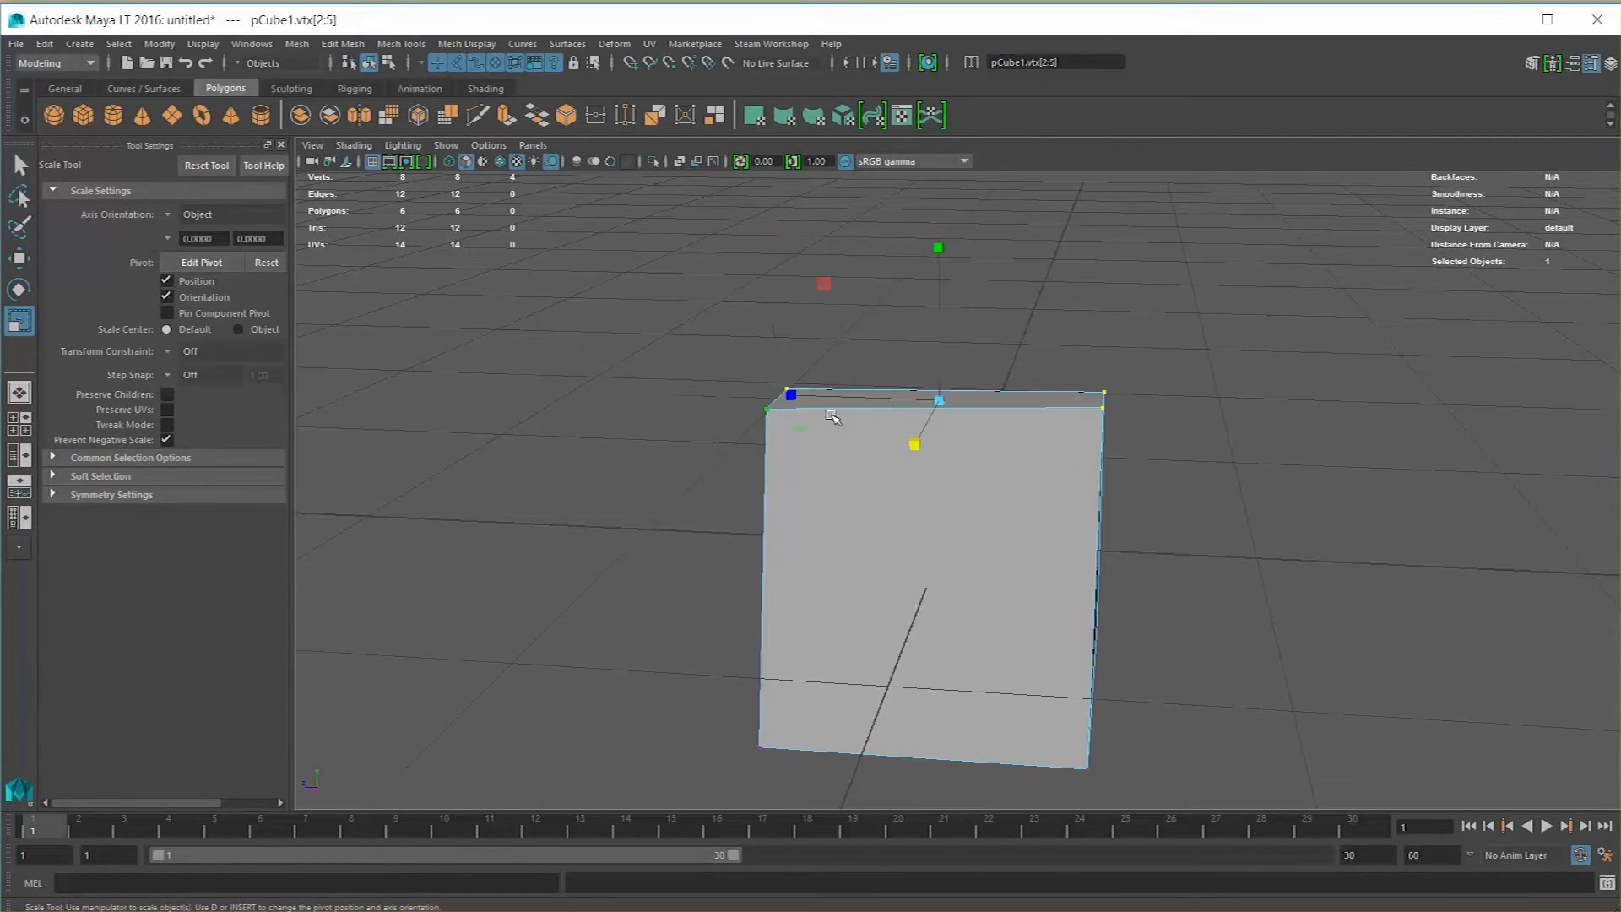
drag(790, 396, 910, 413)
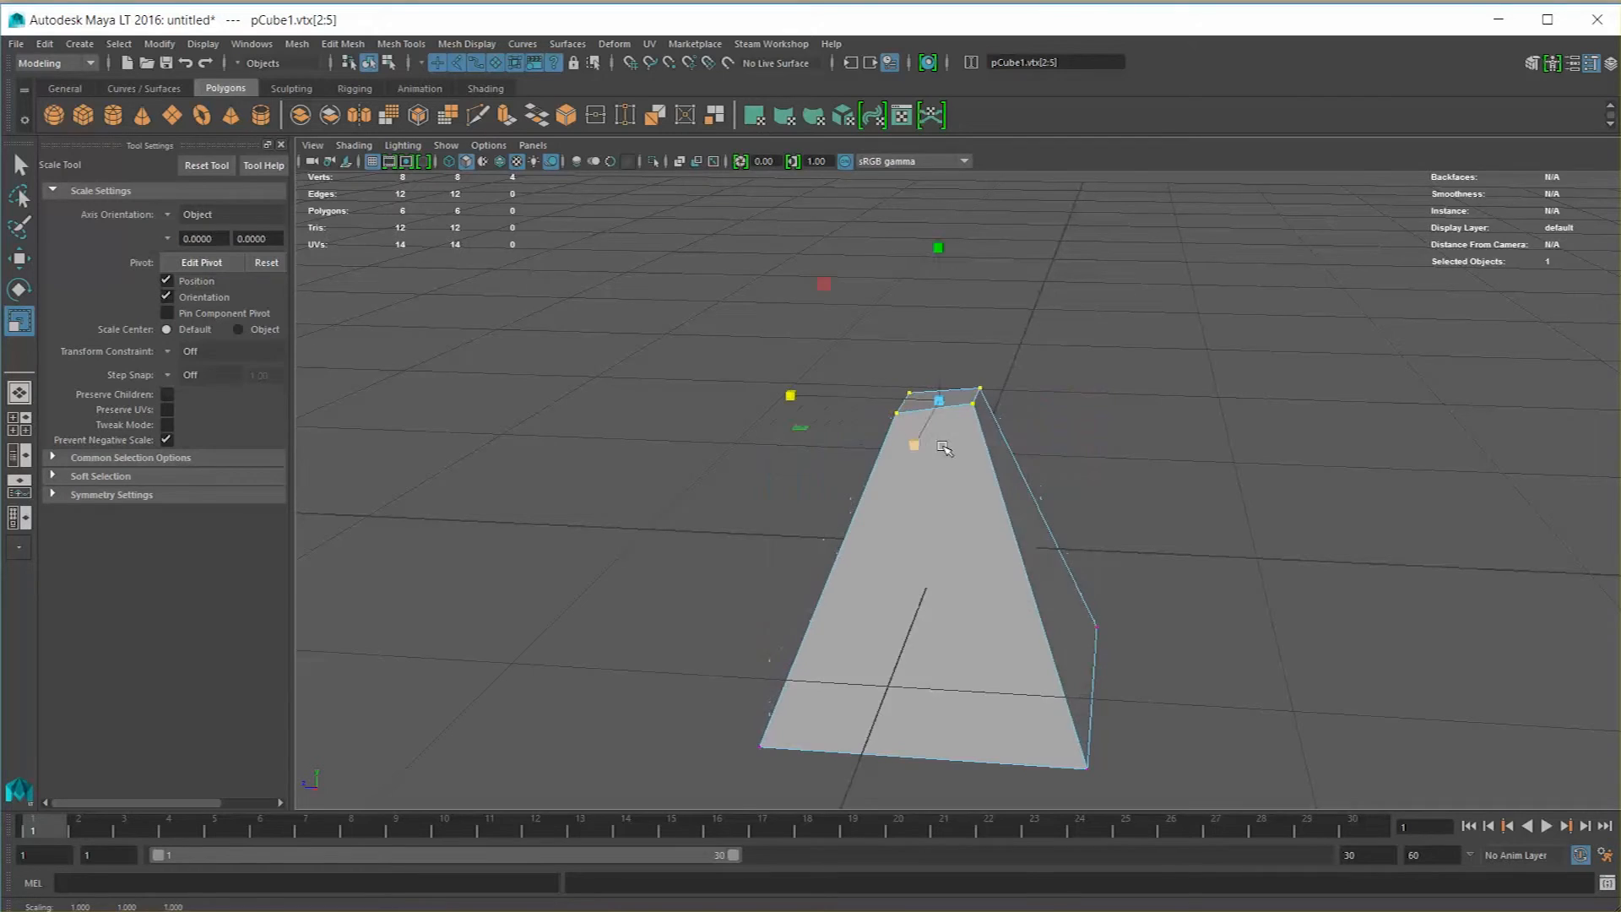
Switch the tapered cube to face mode and select several of its side faces one at a time
right_click(948, 474)
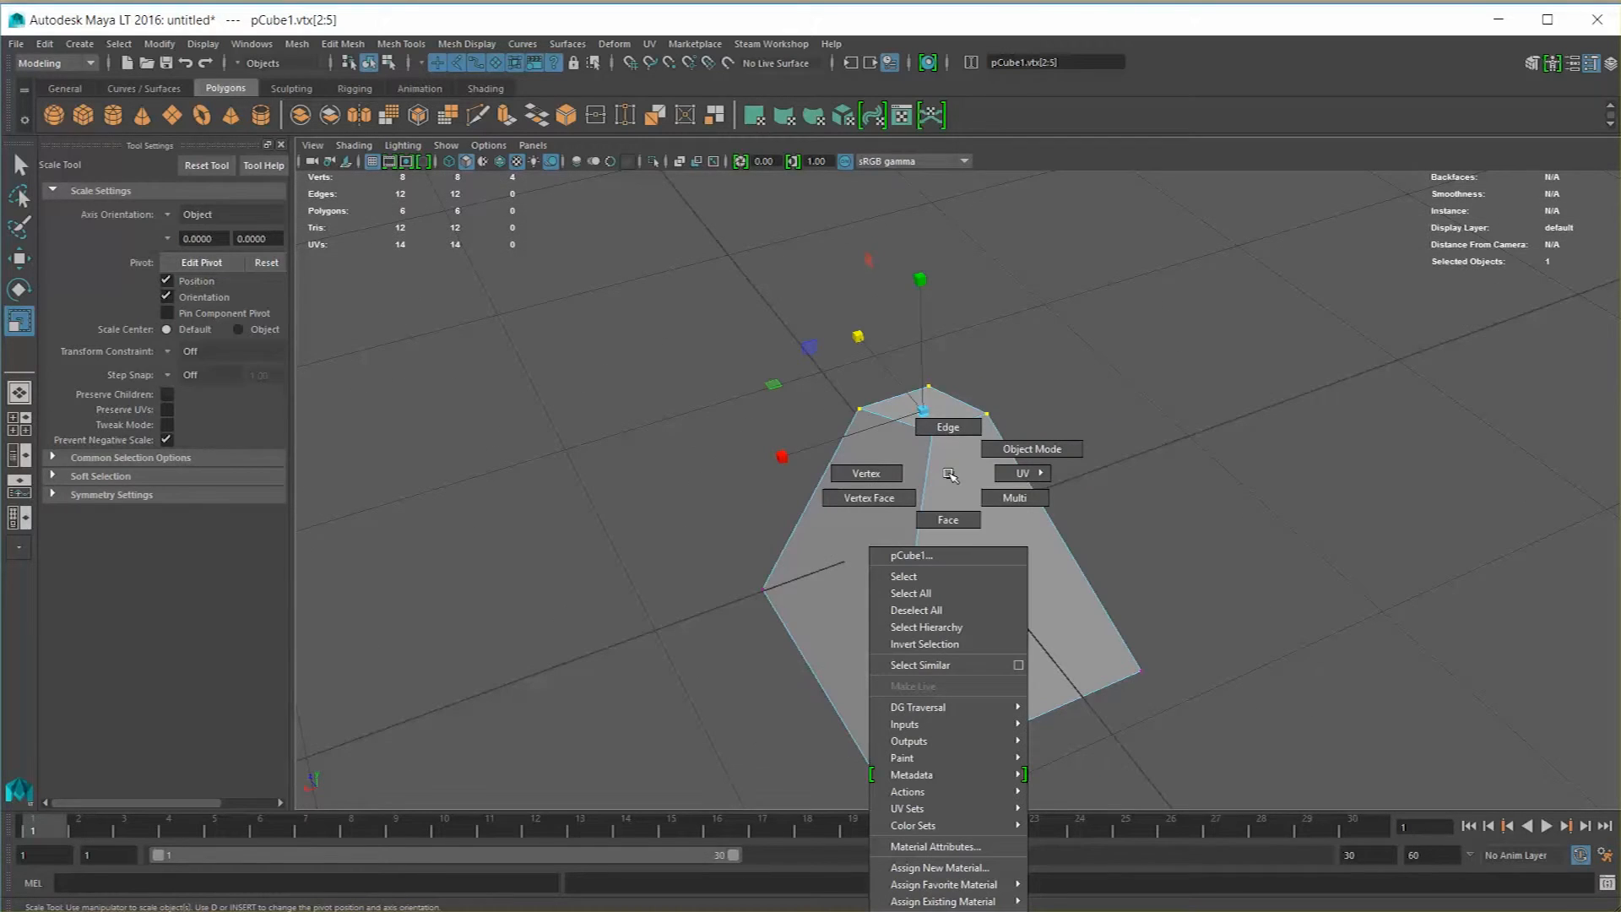
click(948, 518)
click(995, 560)
mouse_move(995, 561)
alt+mouse_down()
mouse_move(1137, 558)
mouse_move(1005, 553)
alt+mouse_up()
click(1017, 543)
alt+drag(1318, 569, 1106, 579)
click(1010, 593)
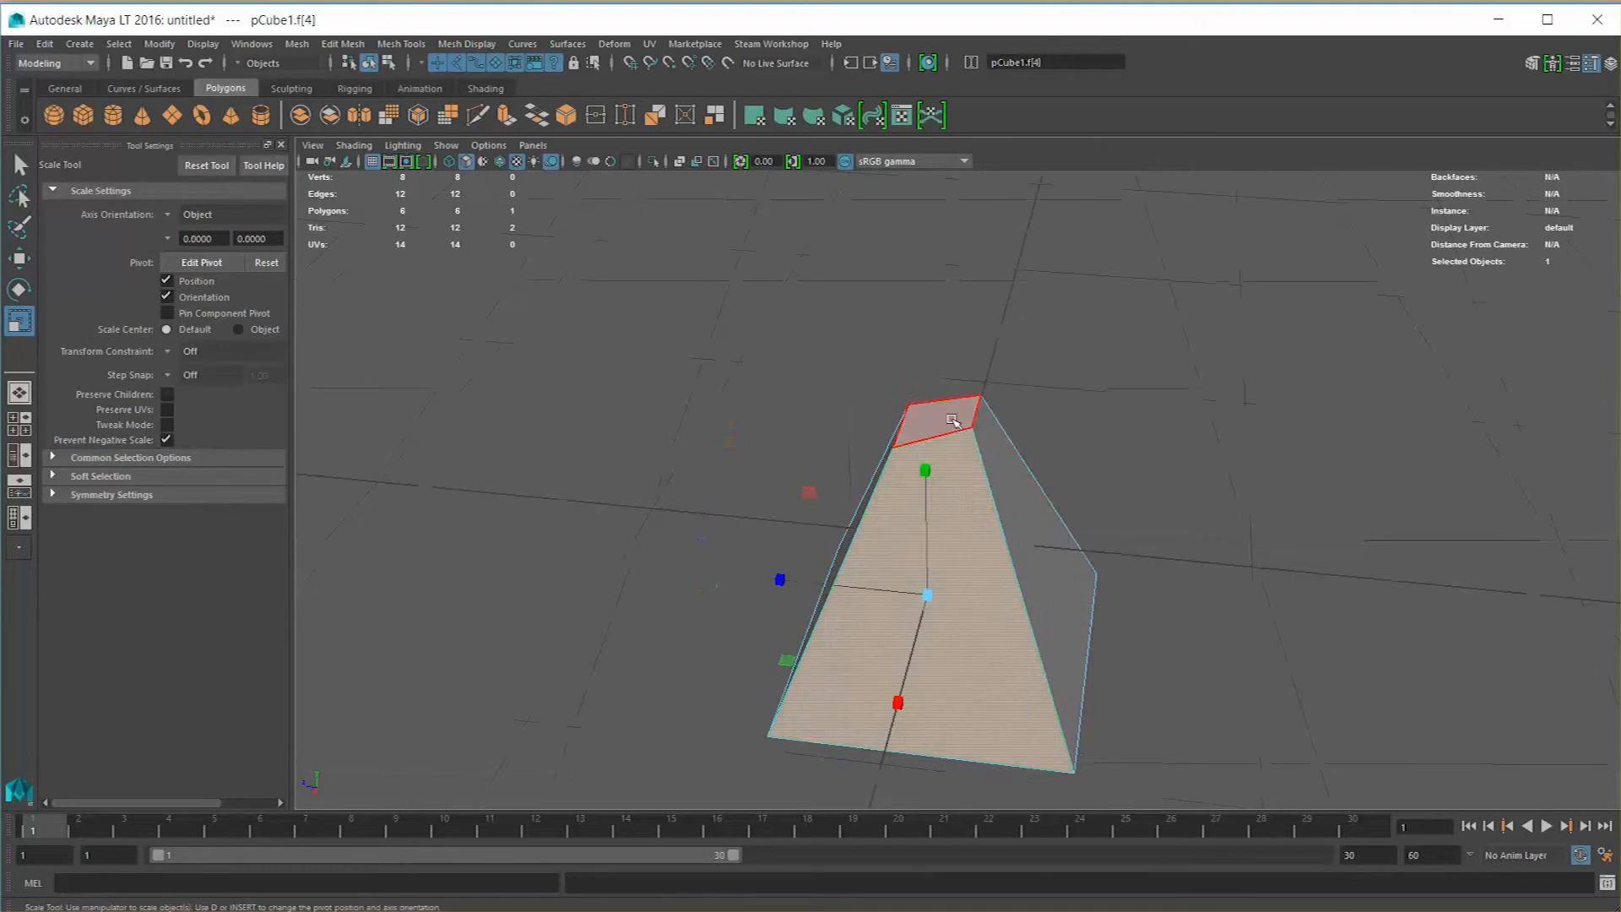
Select the small top face and move it upward and off-centre in the YZ plane to skew the shape
click(952, 419)
key(w)
alt+drag(825, 307, 701, 299)
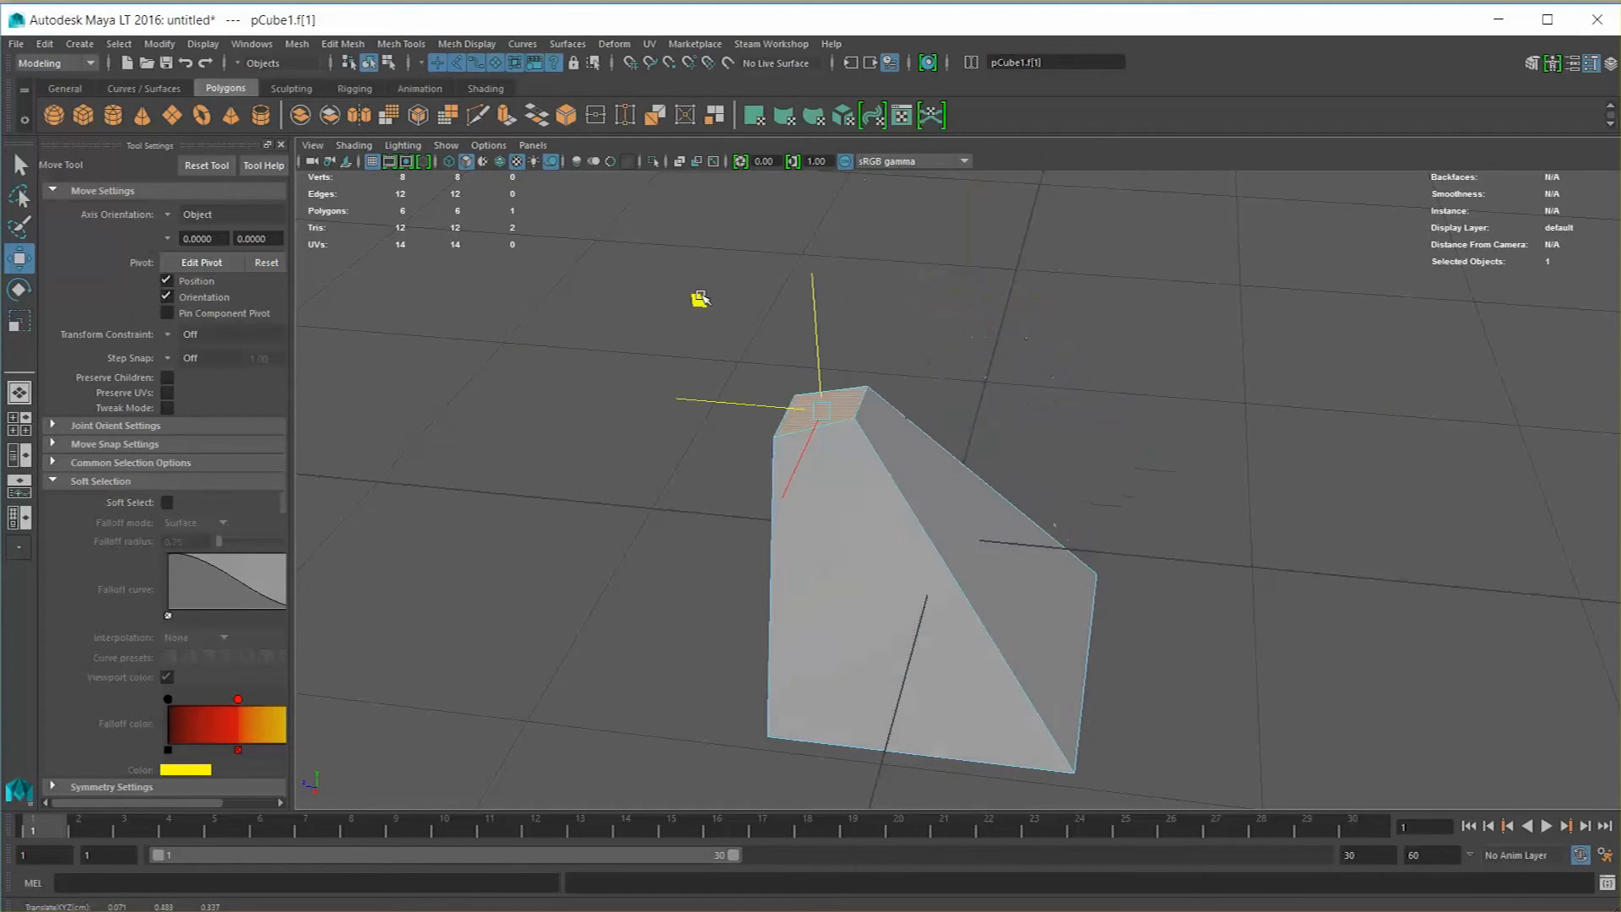
middle_drag(701, 299, 689, 230)
alt+drag(766, 429, 787, 332)
alt+drag(847, 417, 750, 470)
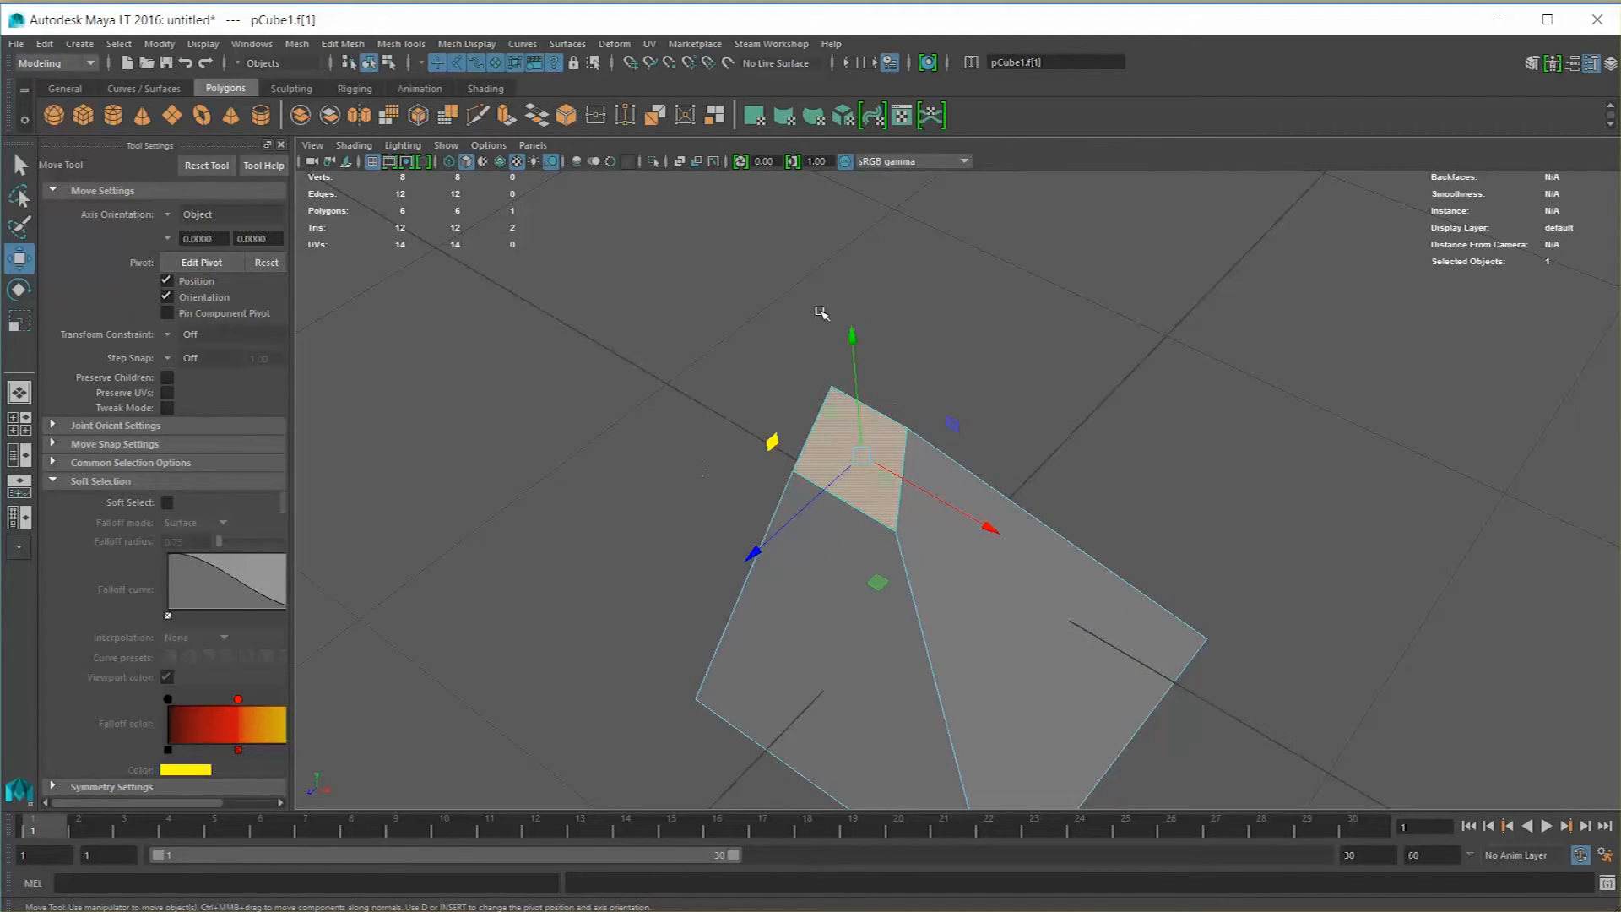
Select individual side faces of the skewed shape, and switch back to vertex mode
alt+drag(1261, 484, 1081, 454)
click(912, 488)
alt+drag(1364, 576, 1005, 517)
click(910, 619)
alt+drag(1165, 605, 1037, 643)
alt+drag(1144, 571, 900, 503)
right_drag(900, 503, 832, 504)
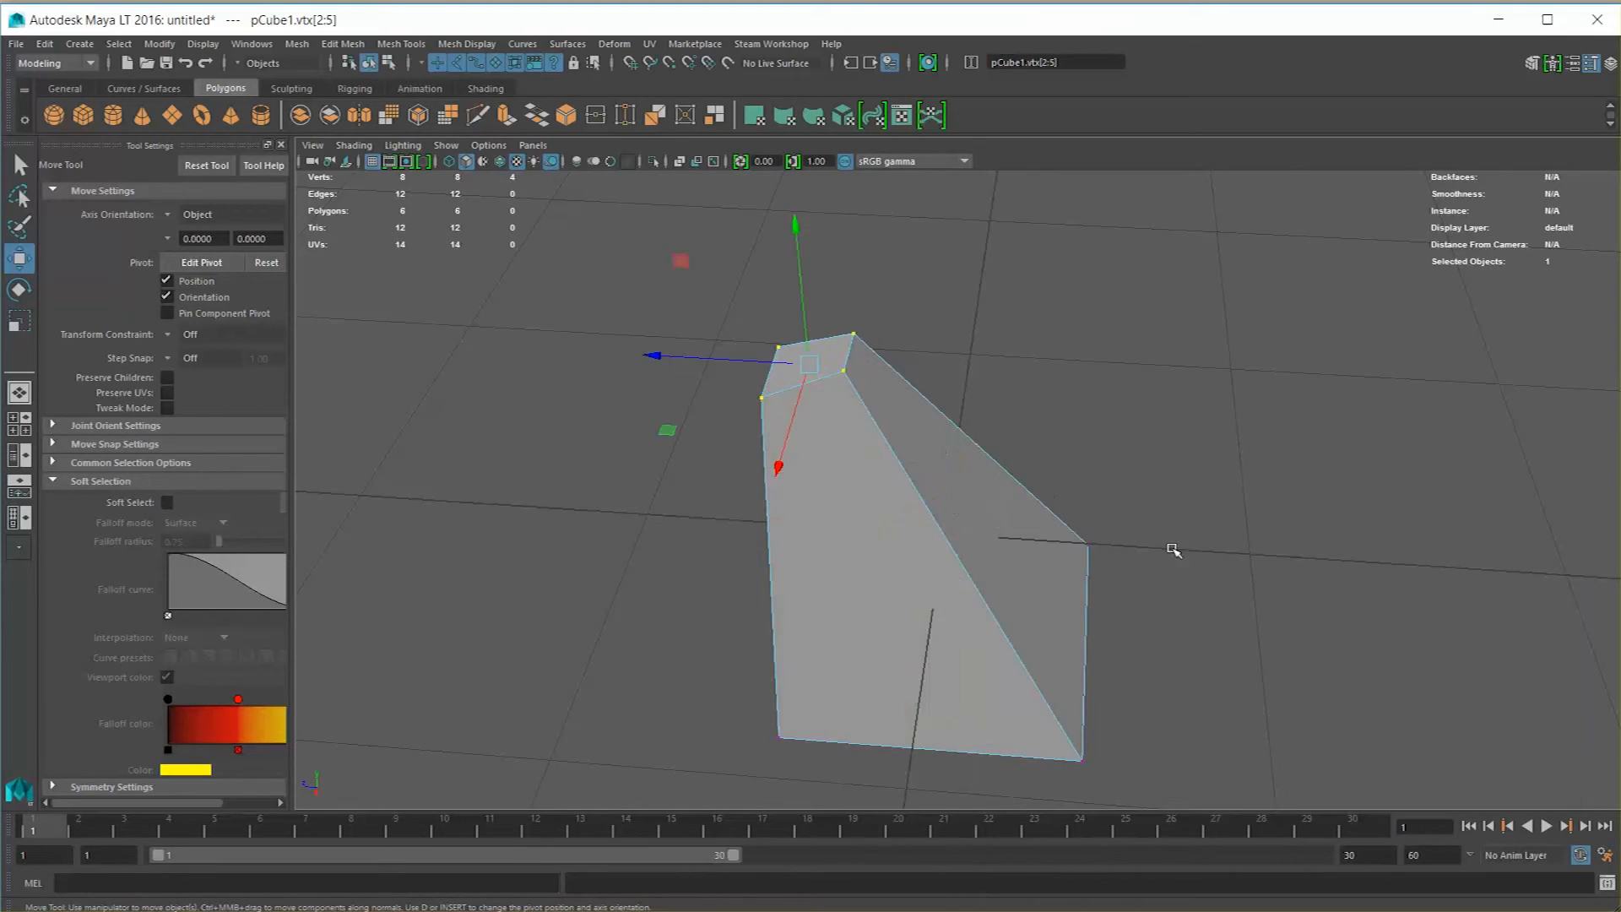
Return the skewed cube to object mode and view the finished shape from several sides
alt+drag(1173, 549, 979, 481)
key(F8)
key(F8)
mouse_move(967, 477)
right_down()
mouse_move(937, 494)
mouse_move(1032, 474)
mouse_move(961, 529)
mouse_move(929, 477)
mouse_move(967, 480)
right_up()
alt+drag(1225, 574, 1297, 503)
alt+drag(961, 554, 806, 344)
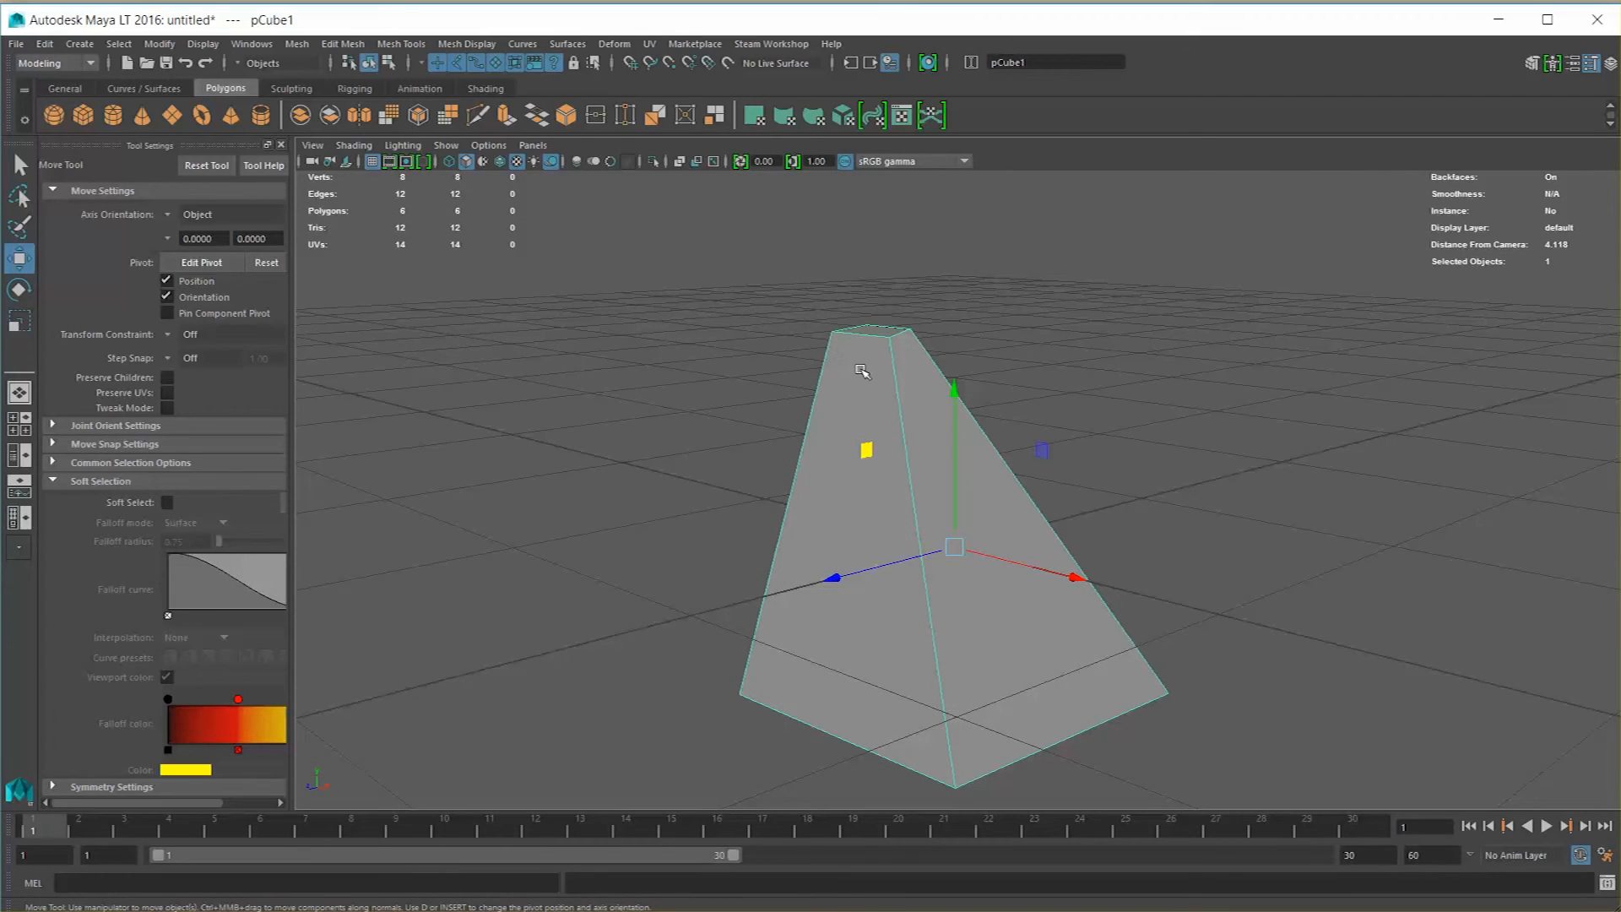
alt+drag(938, 357, 904, 391)
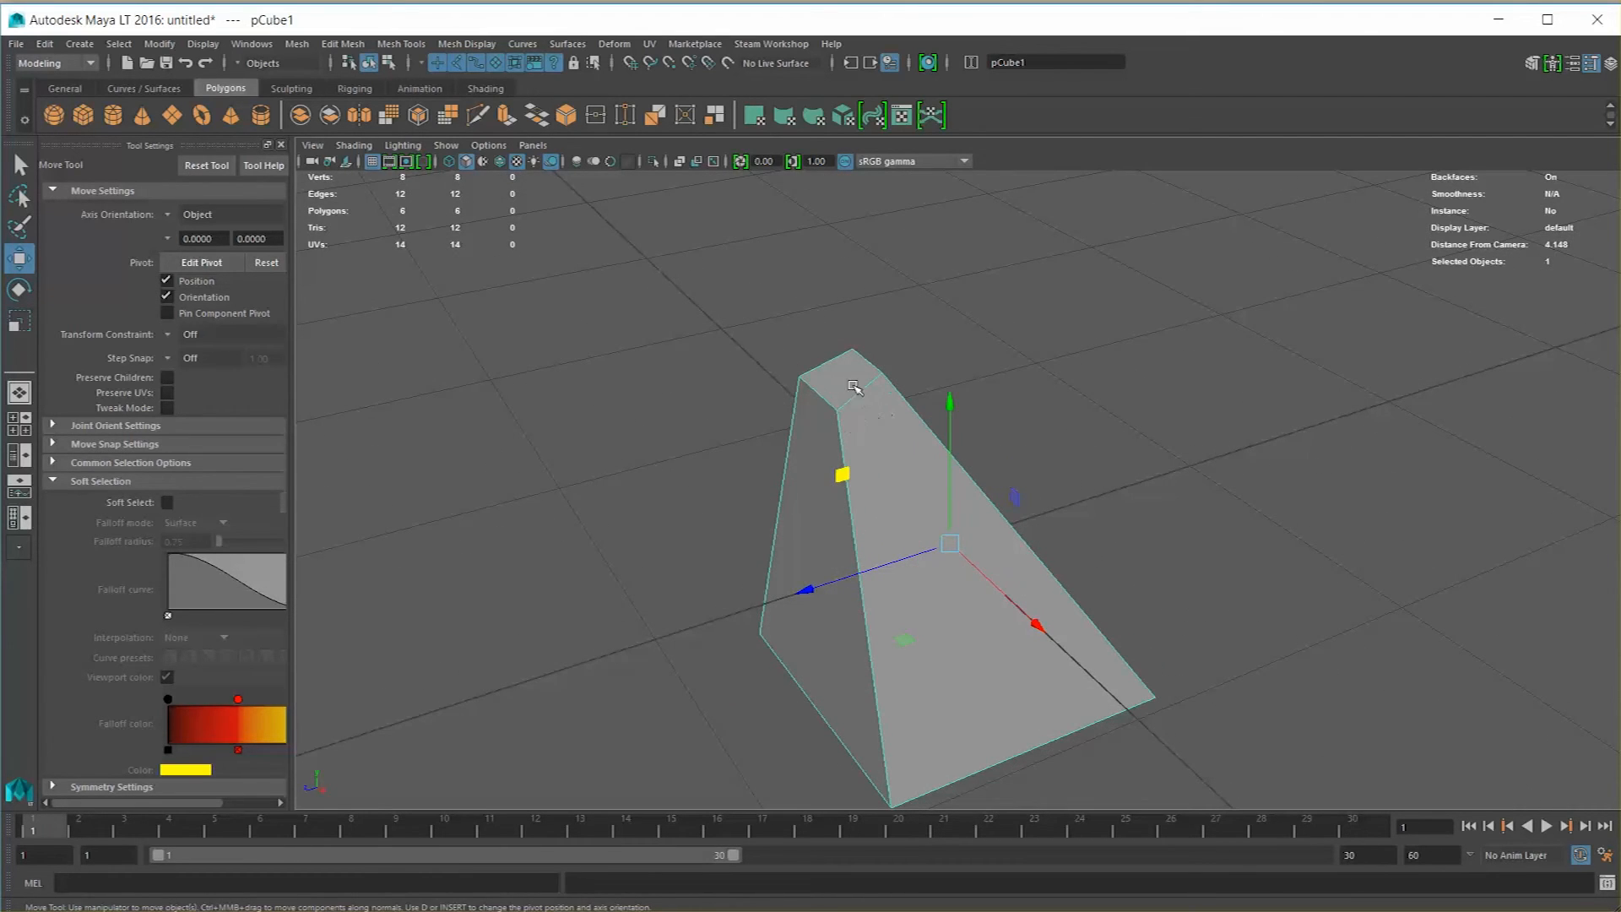